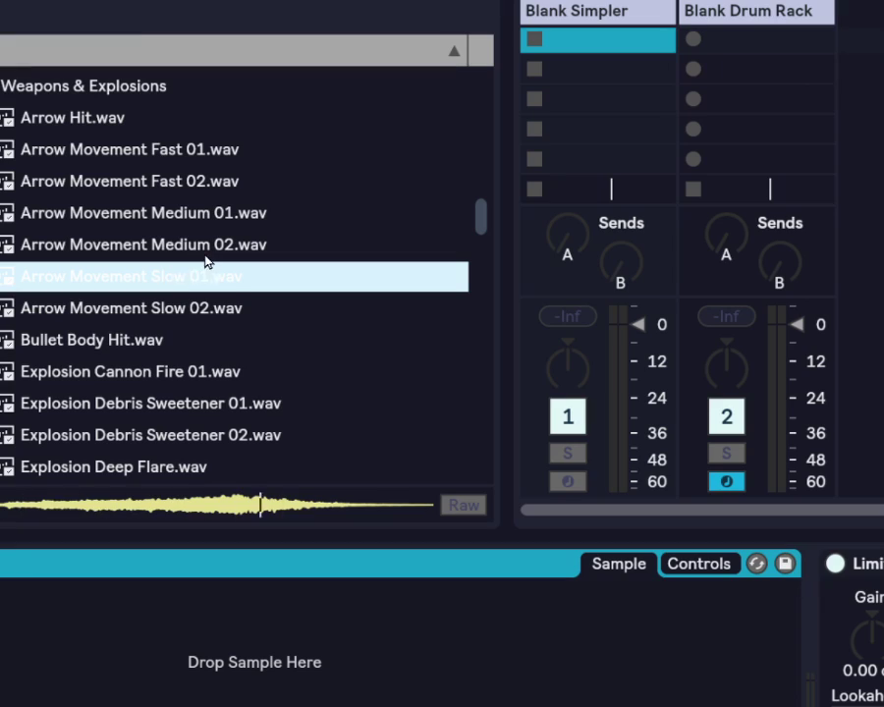
- Load the Arrow Movement Slow 01 sample into the Blank Drum Rack track and play it
click(196, 255)
click(193, 280)
click(753, 12)
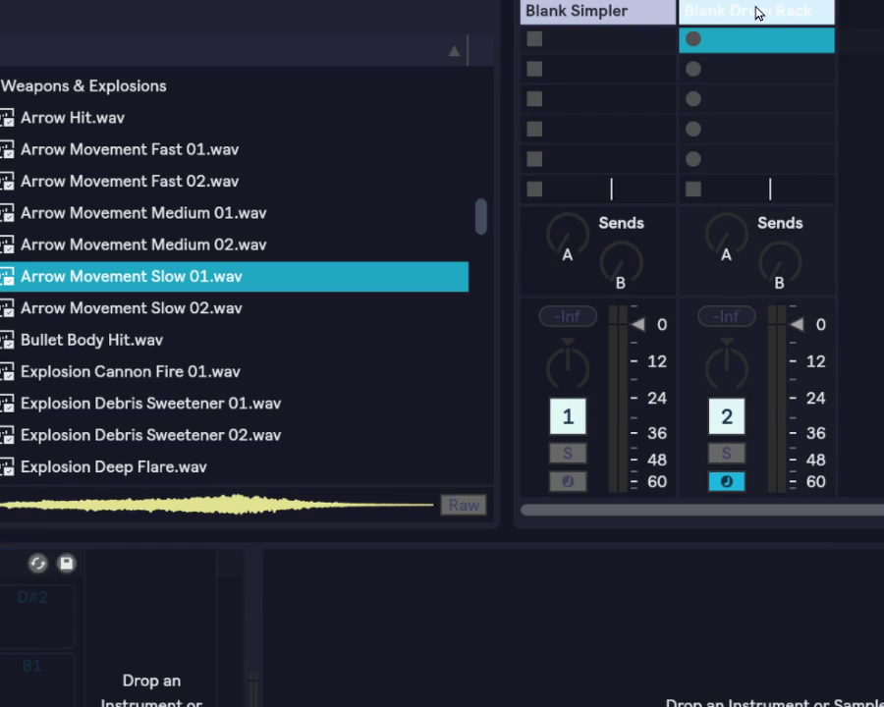
click(98, 278)
key(Return)
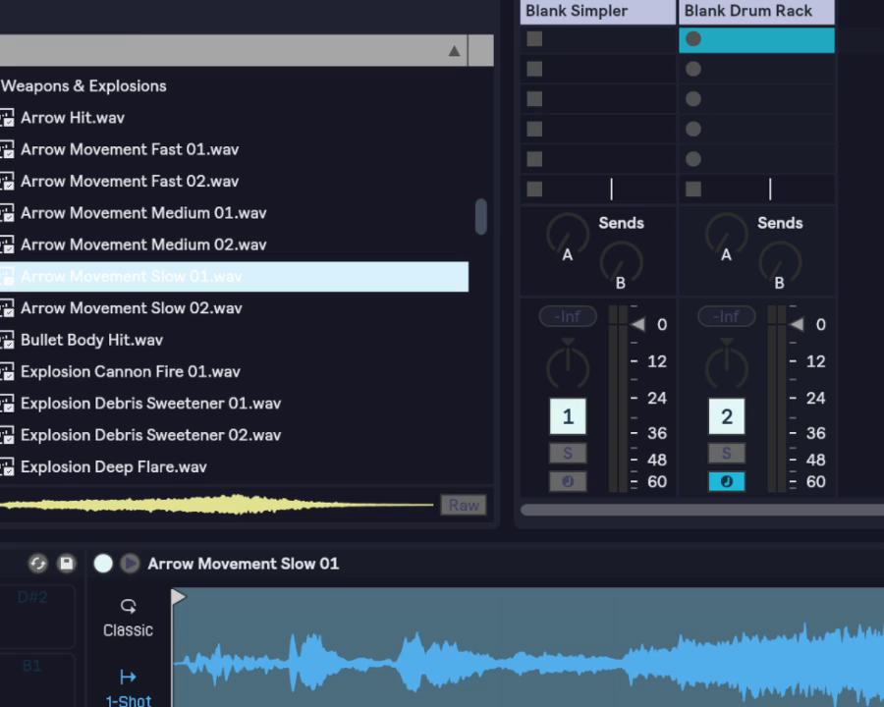
key(a)
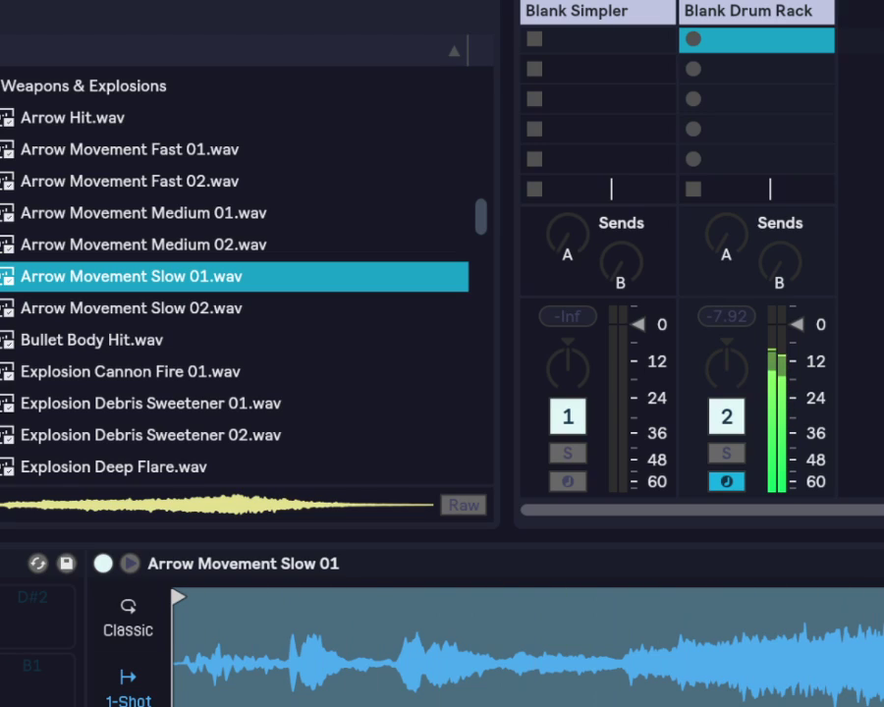
key(a)
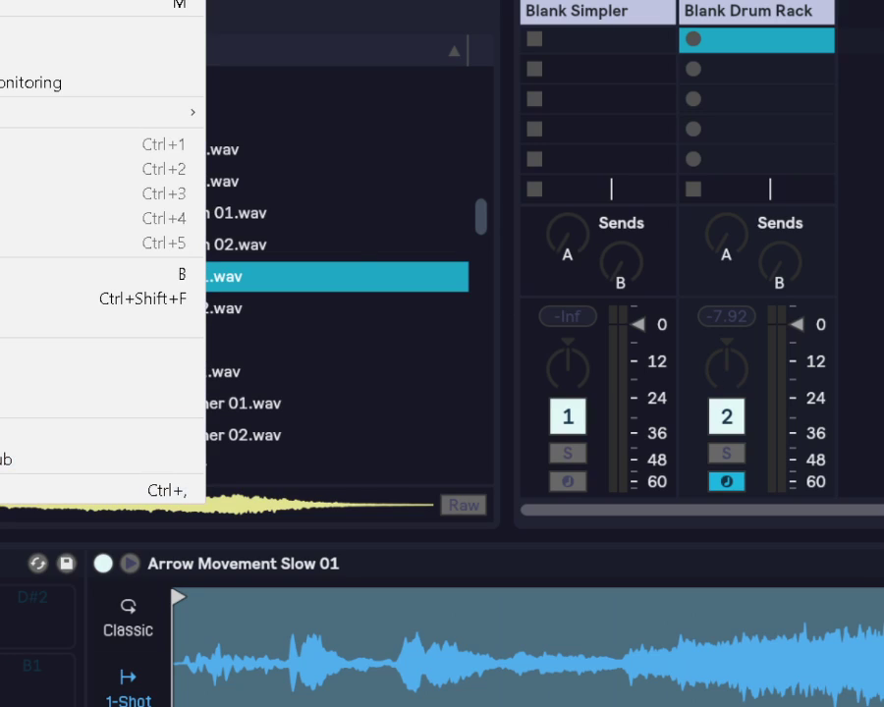
- Reduce the interface's Zoom Display setting in Preferences so more of the session fits on screen
key(ctrl+comma)
key(ctrl+shift+w)
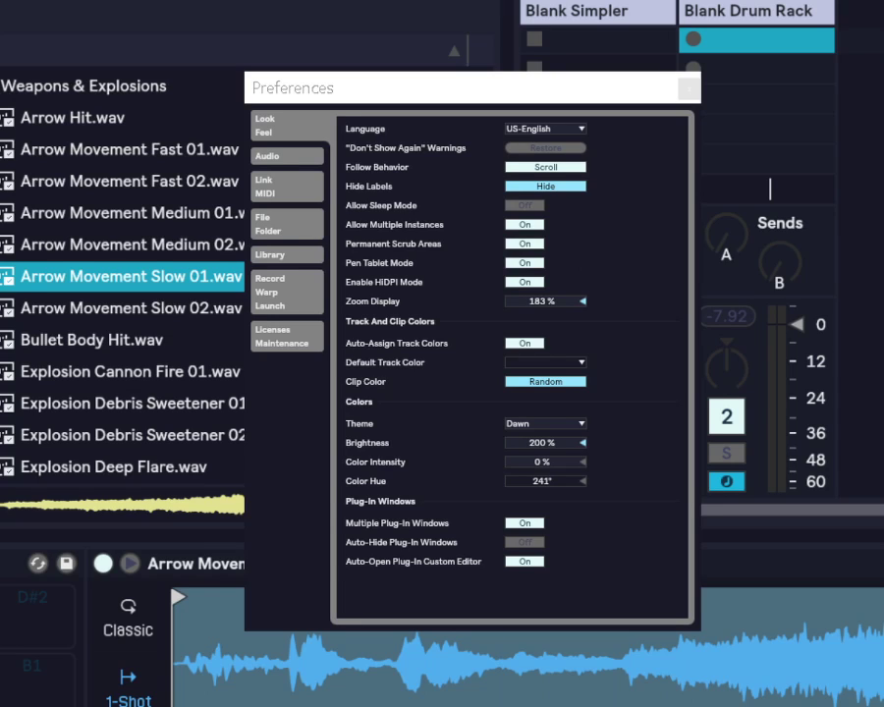
key(ctrl+shift+w)
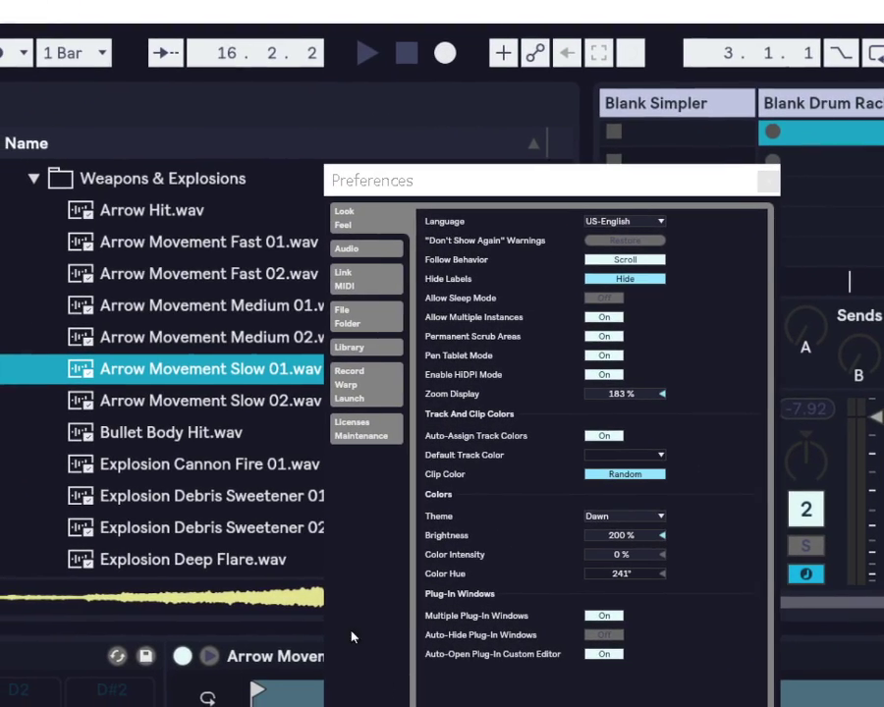
drag(624, 396, 638, 448)
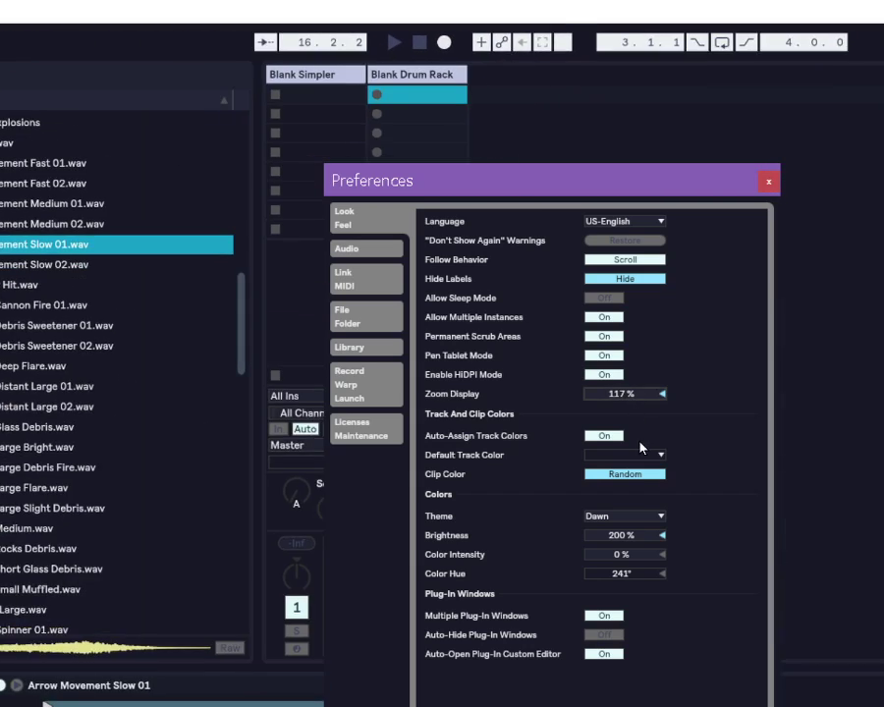
click(765, 185)
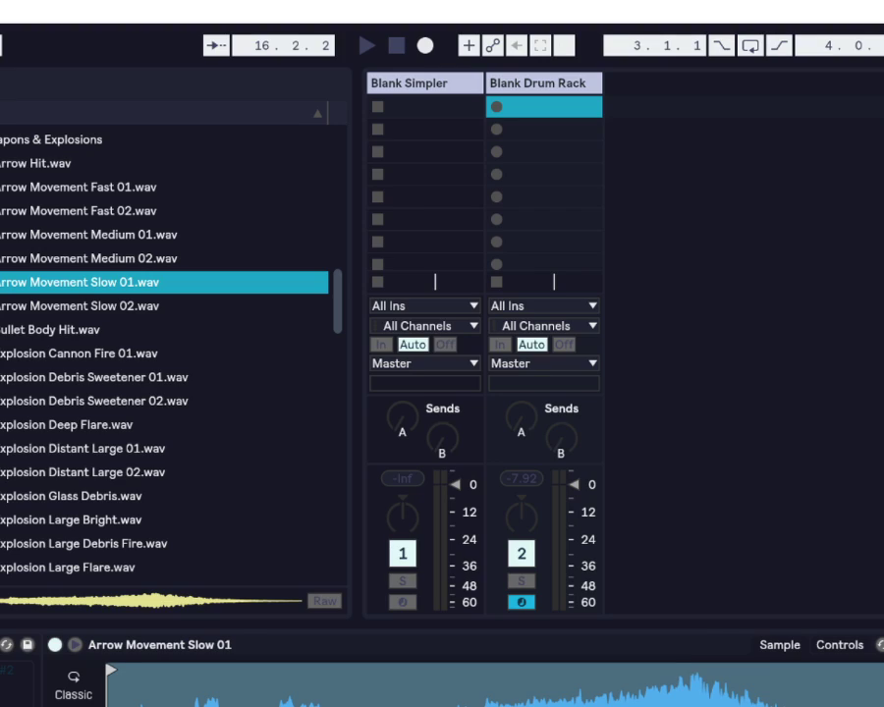
- Trim the Arrow Movement Slow 01 sample by shifting its start later and pulling its end in to an early section of the waveform
scroll(485, 182, down, 1)
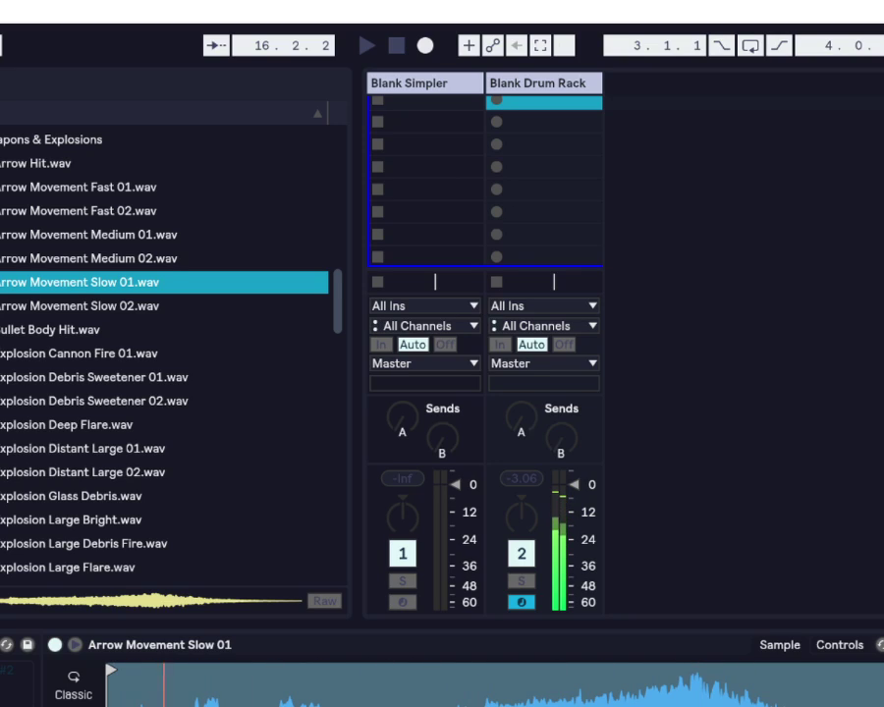
scroll(163, 353, up, 1)
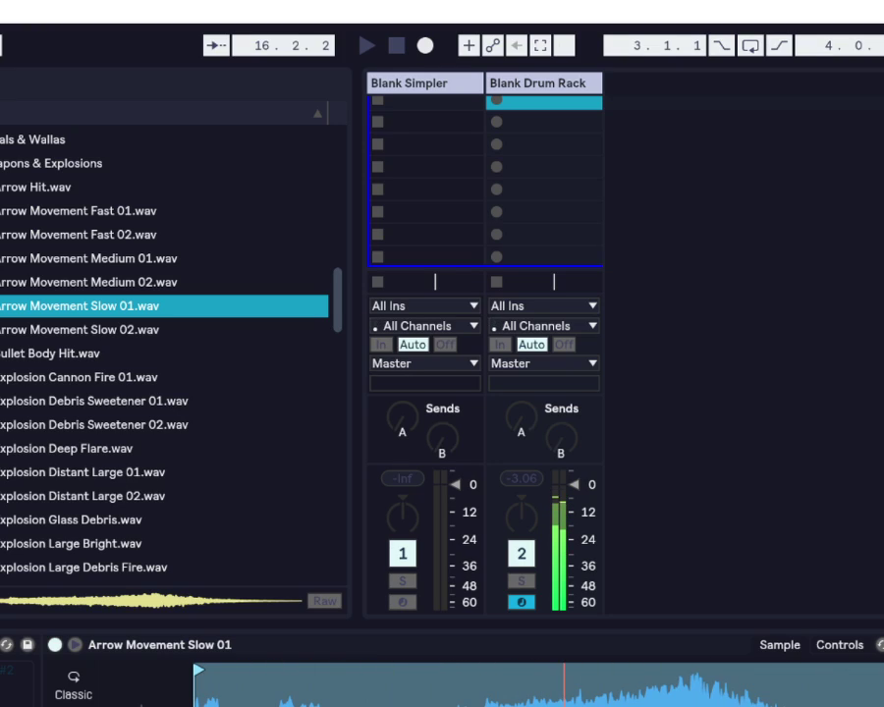
drag(877, 670, 601, 670)
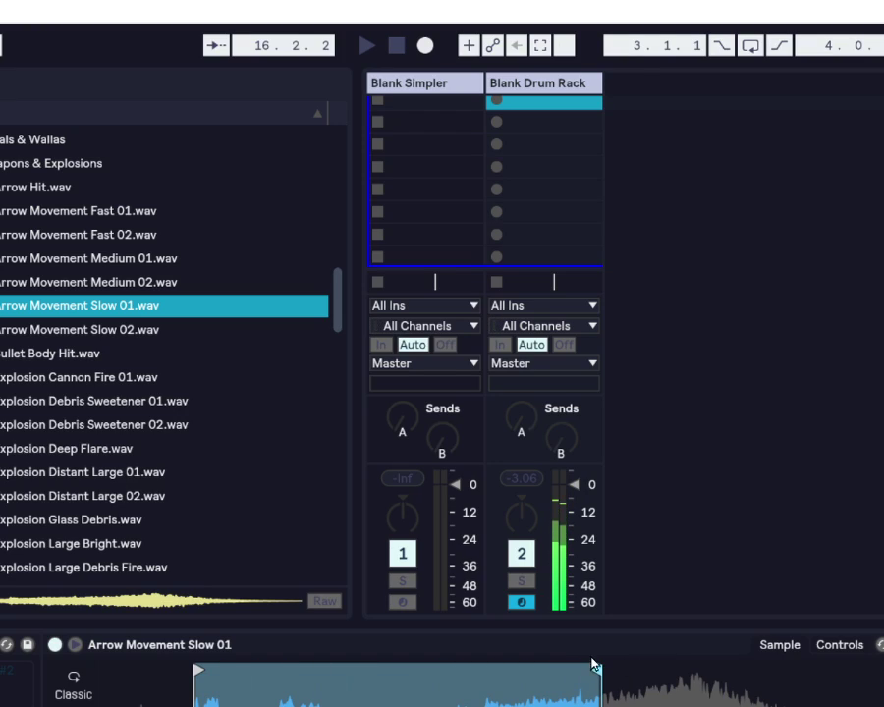
drag(598, 670, 439, 674)
mouse_move(510, 691)
mouse_down()
mouse_move(510, 706)
mouse_move(863, 706)
mouse_up()
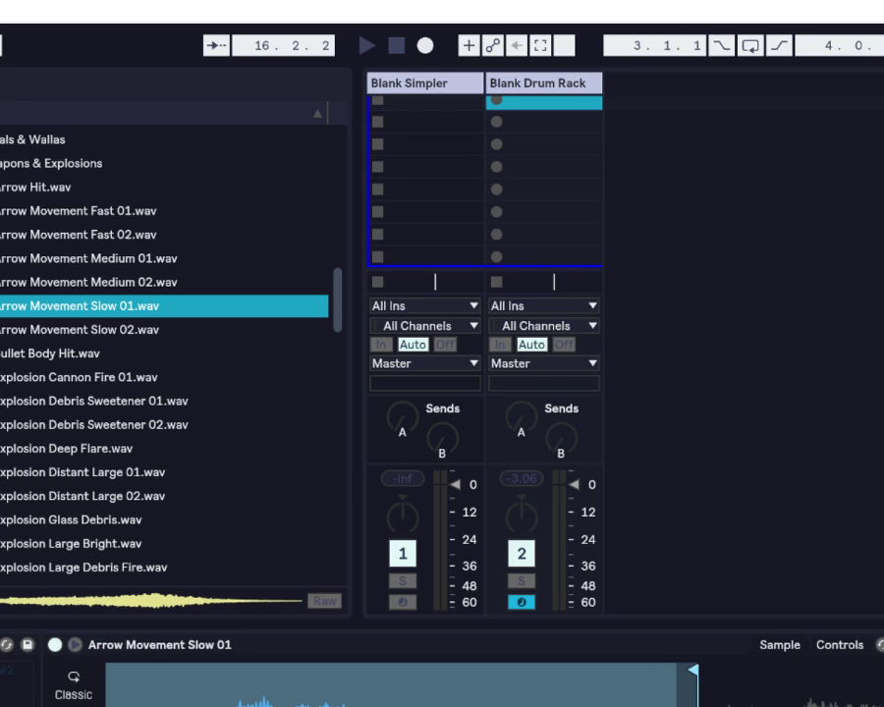
click(4, 11)
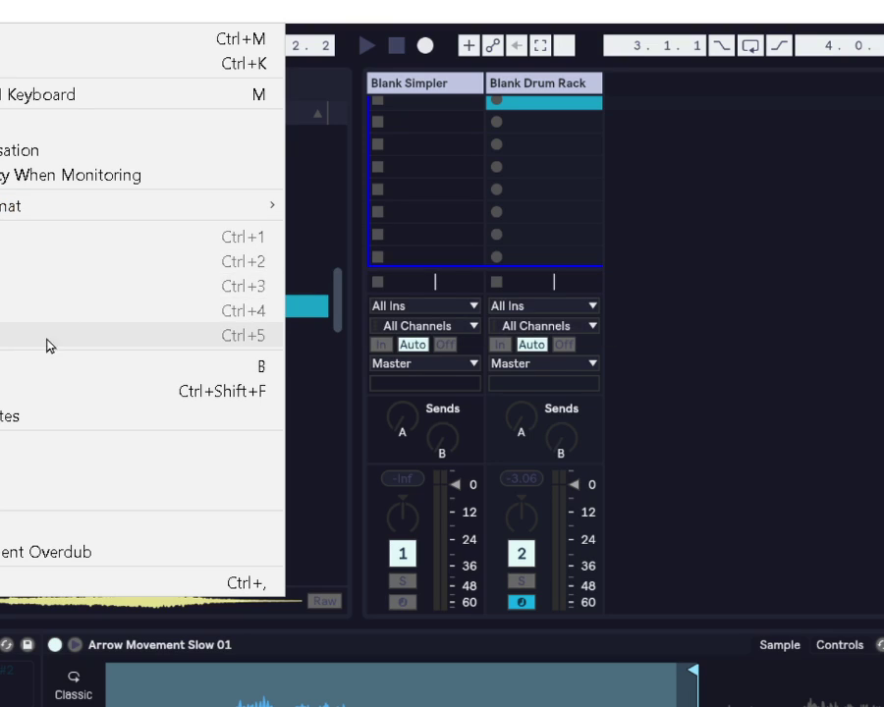
mouse_move(86, 217)
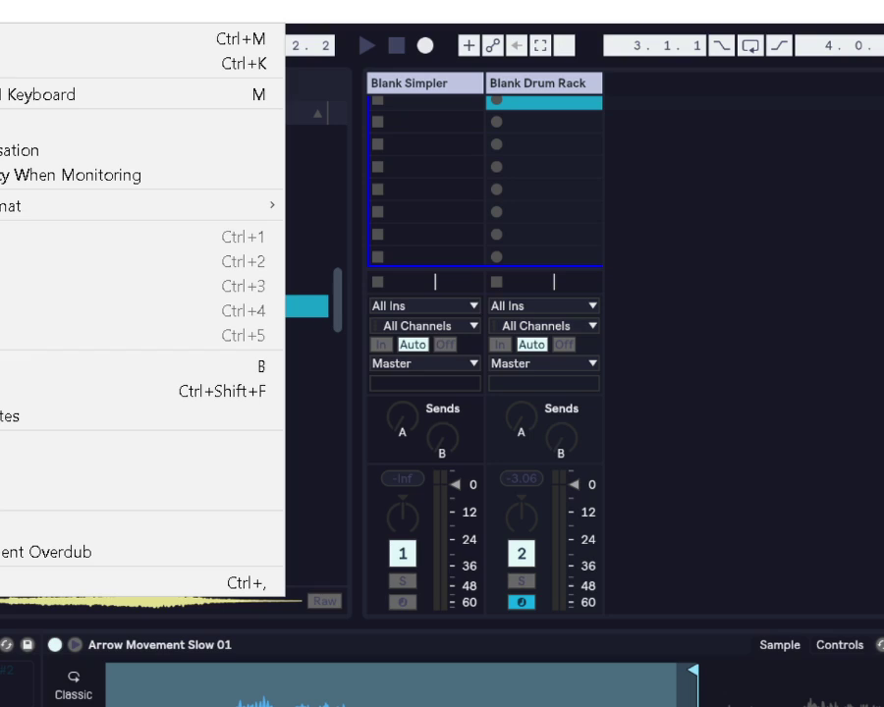
key(Escape)
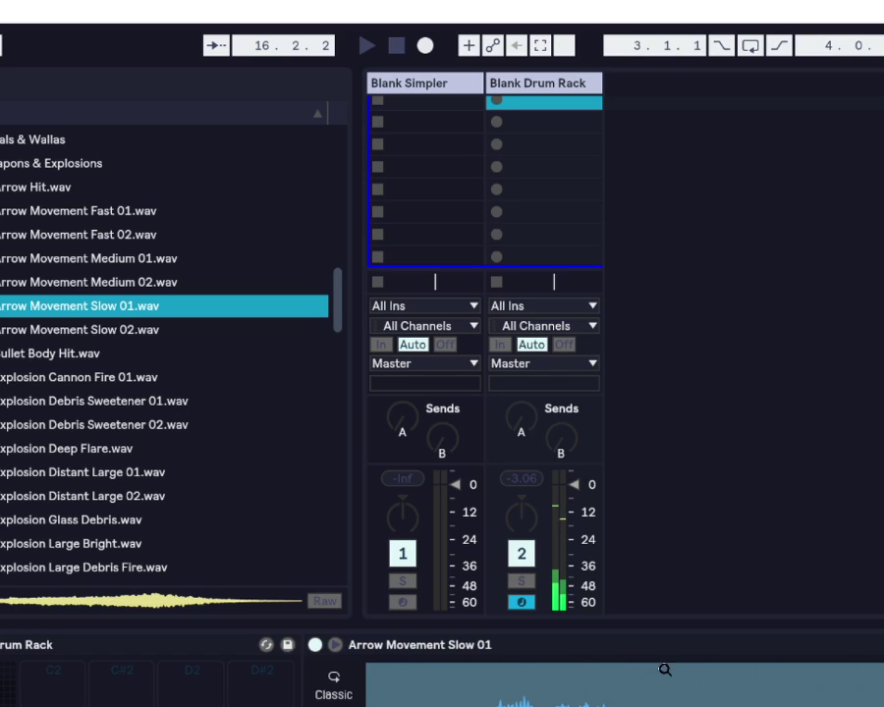
- Narrow the start and end of Arrow Movement Slow 01 to one short hit, playing it to check the cut
mouse_move(462, 703)
mouse_down()
mouse_move(466, 652)
mouse_move(598, 538)
mouse_up()
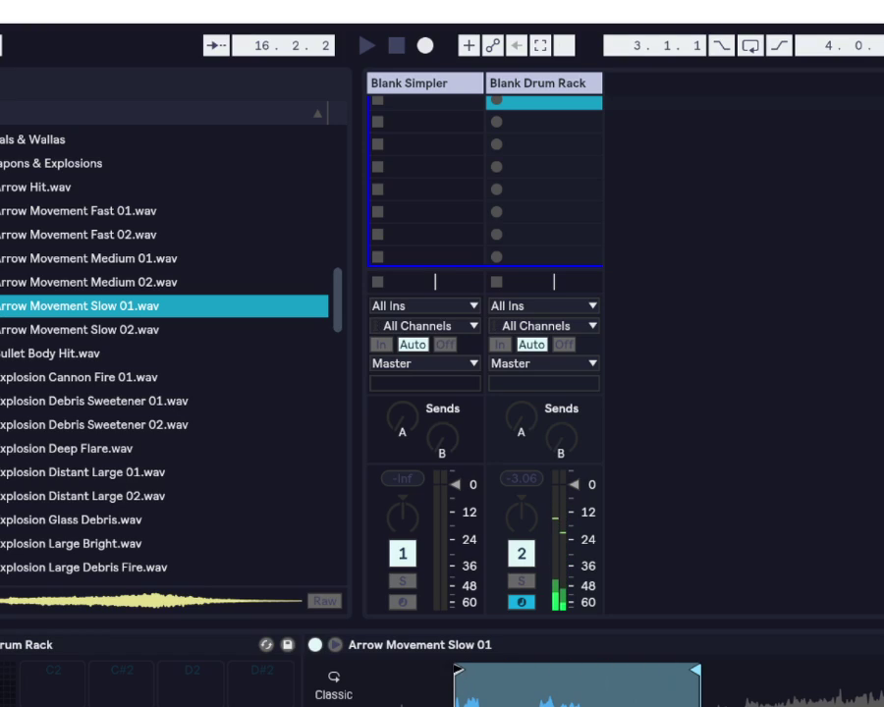
drag(469, 671, 540, 671)
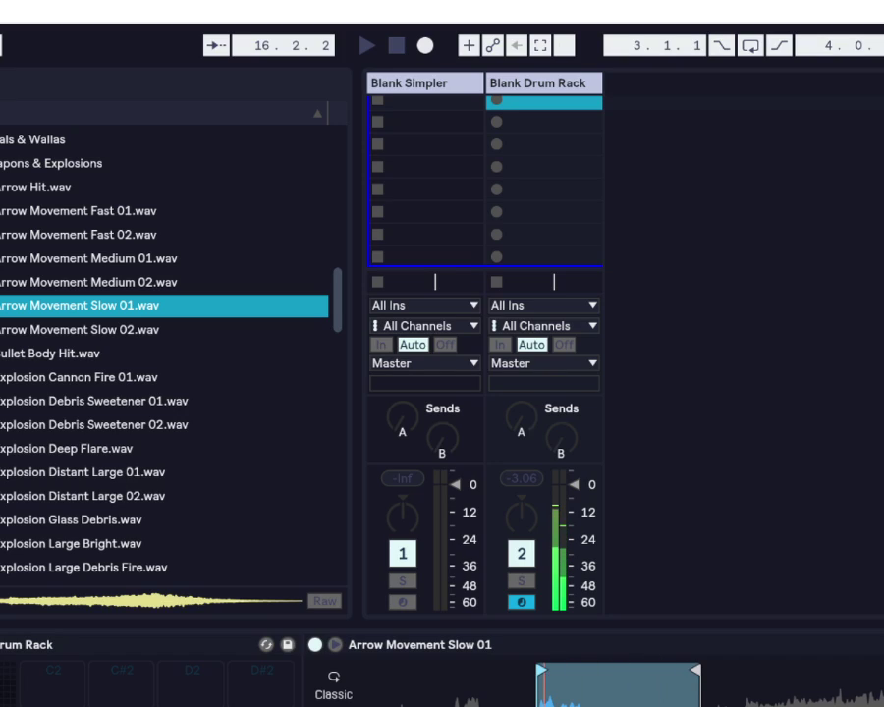
mouse_move(696, 670)
mouse_down()
mouse_move(619, 680)
mouse_move(648, 674)
mouse_up()
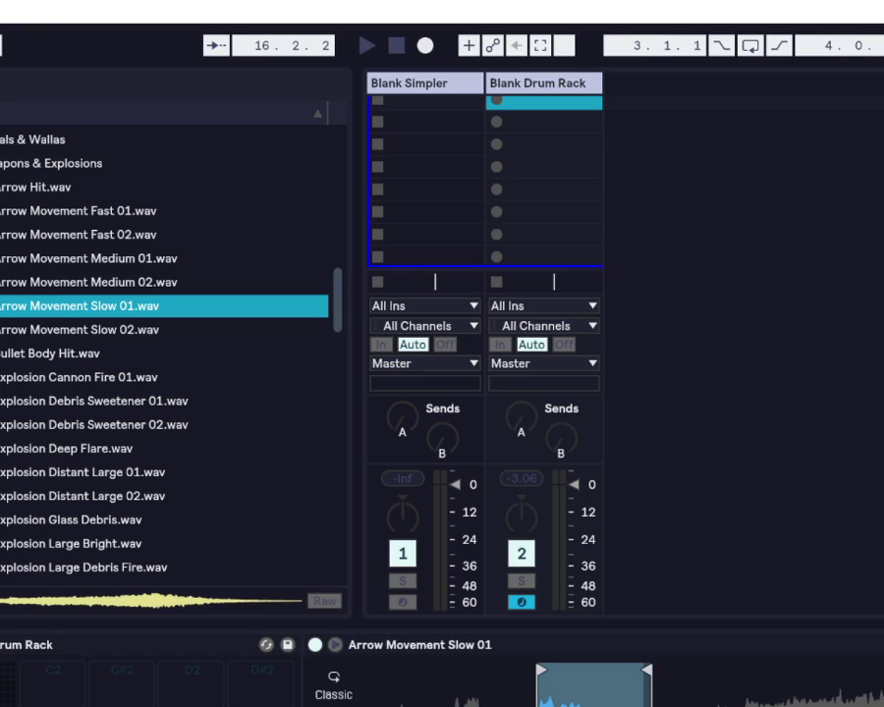
key(a)
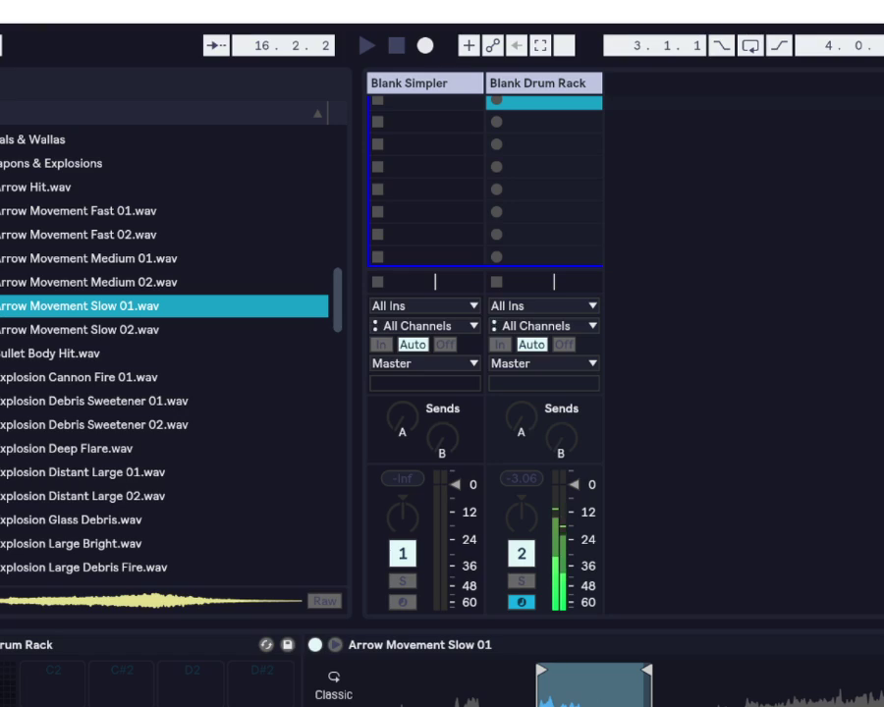
key(a)
key(a)
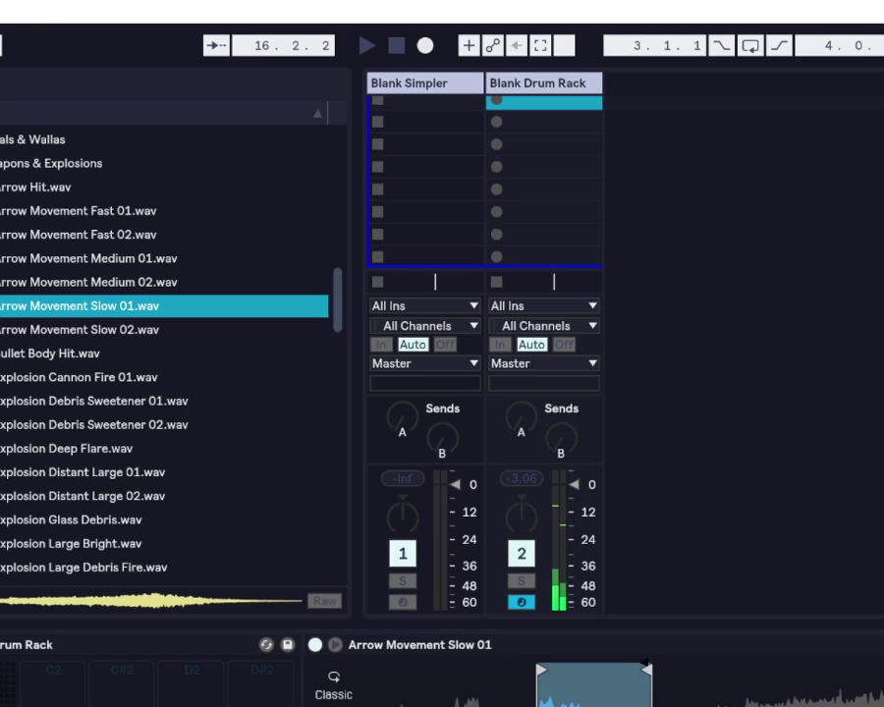
drag(648, 668, 699, 669)
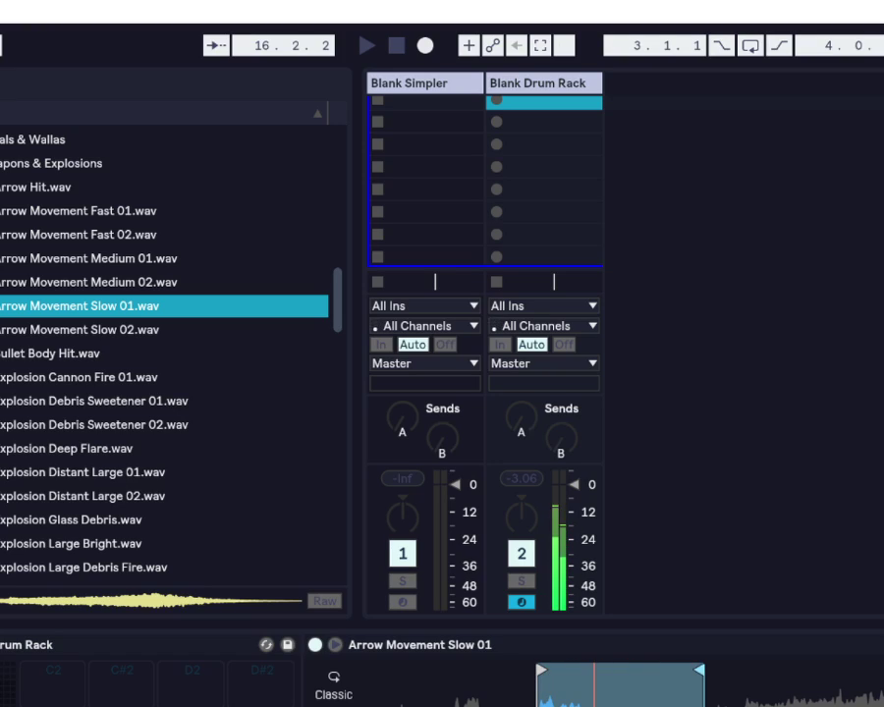
- Create an empty MIDI clip in the first slot of the Blank Drum Rack track and play the trimmed sample
double_click(531, 103)
key(a)
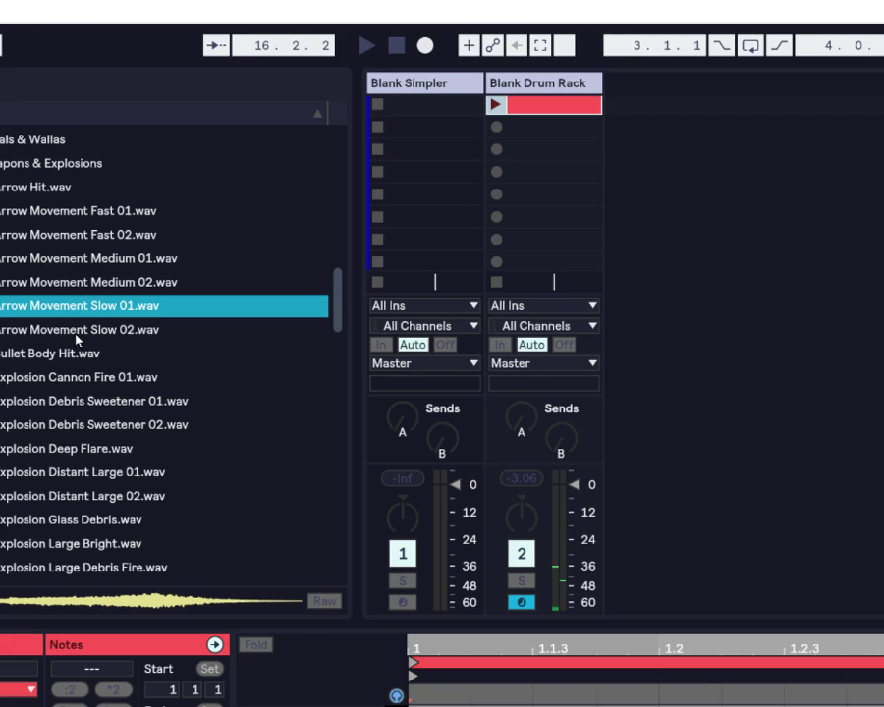
- Audition the Weapons & Explosions samples between Explosion Distant Large 01 and Arrow Movement Slow 02
click(64, 467)
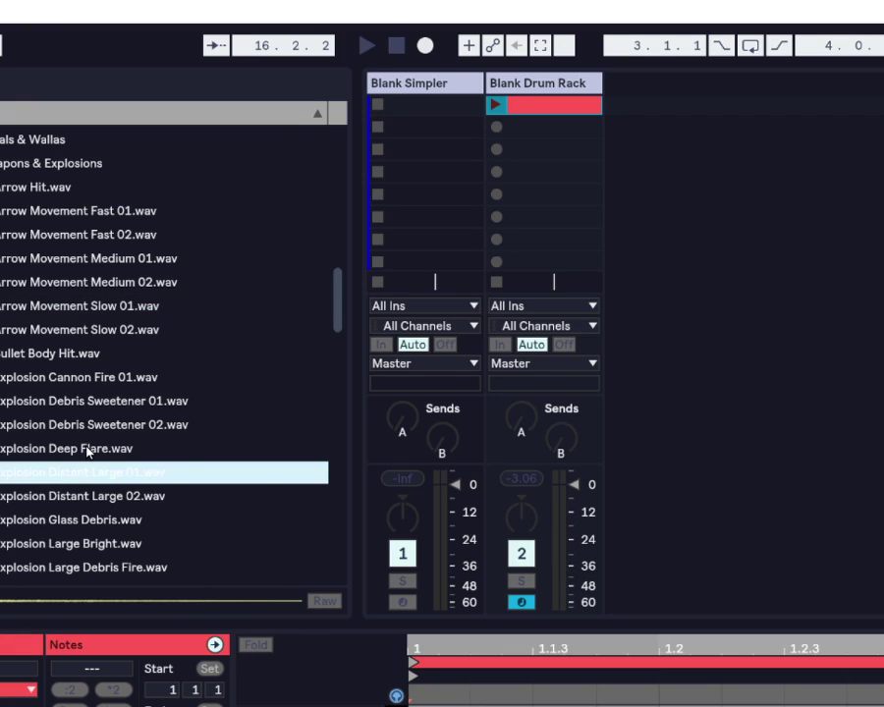
click(88, 451)
click(95, 426)
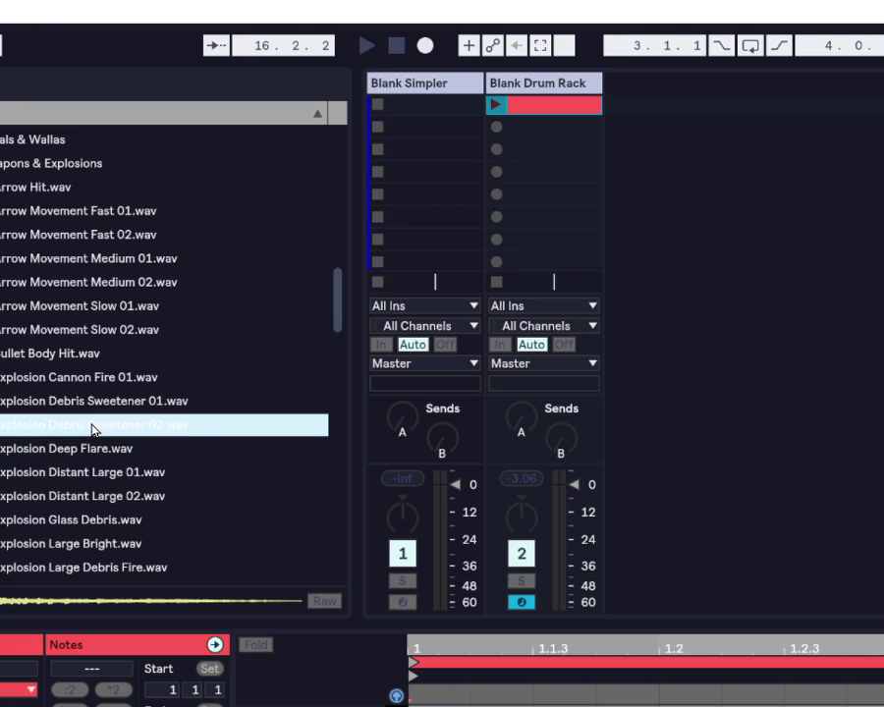
click(112, 400)
click(93, 372)
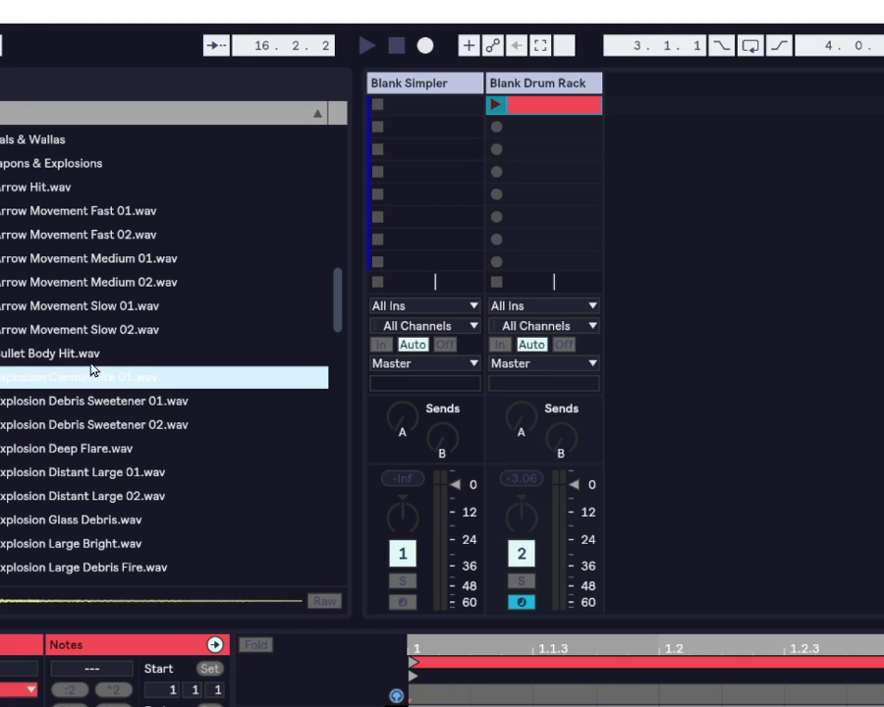
click(88, 353)
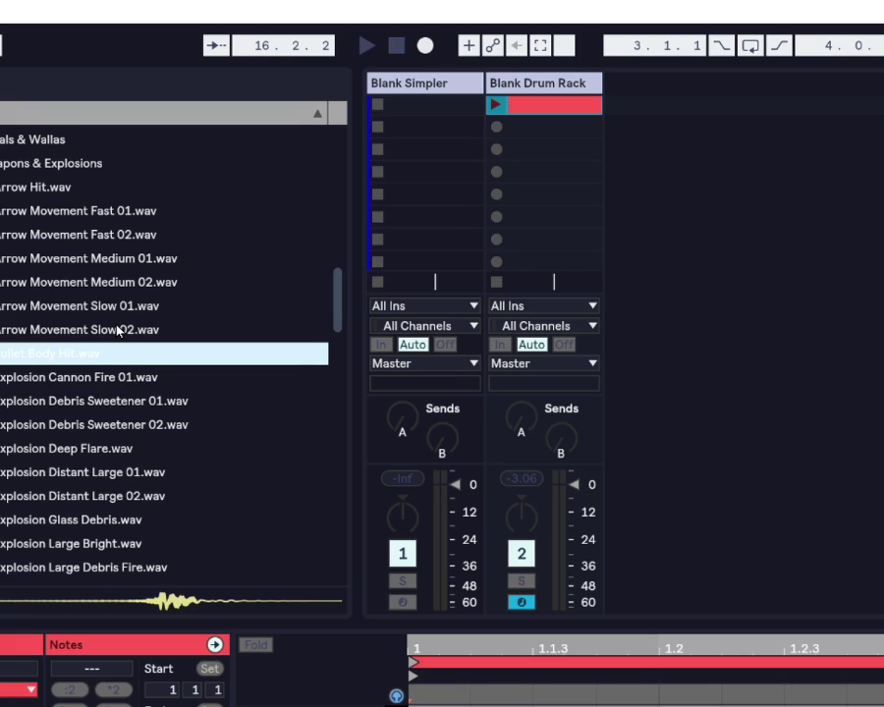
click(118, 331)
key(Down)
- Load the Bullet Body Hit sample into the drum rack and move its start point later in the waveform
key(shift+Tab)
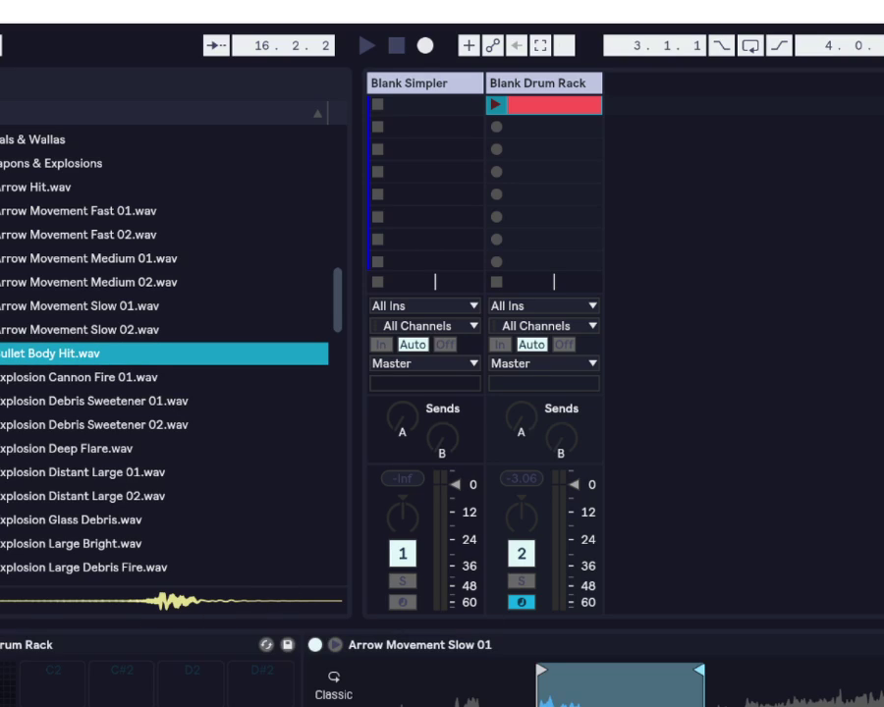
click(65, 355)
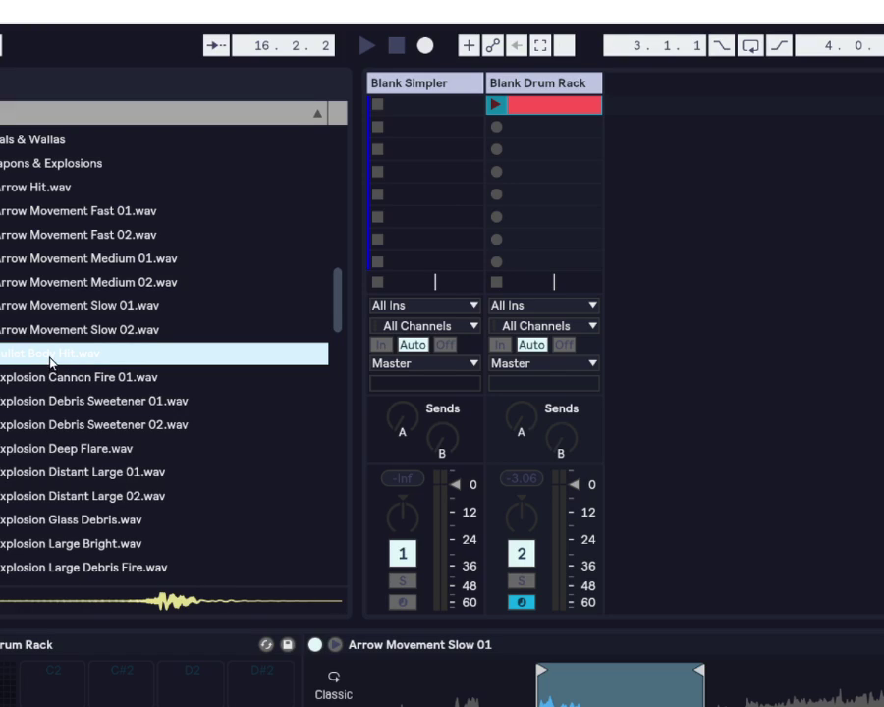
key(Return)
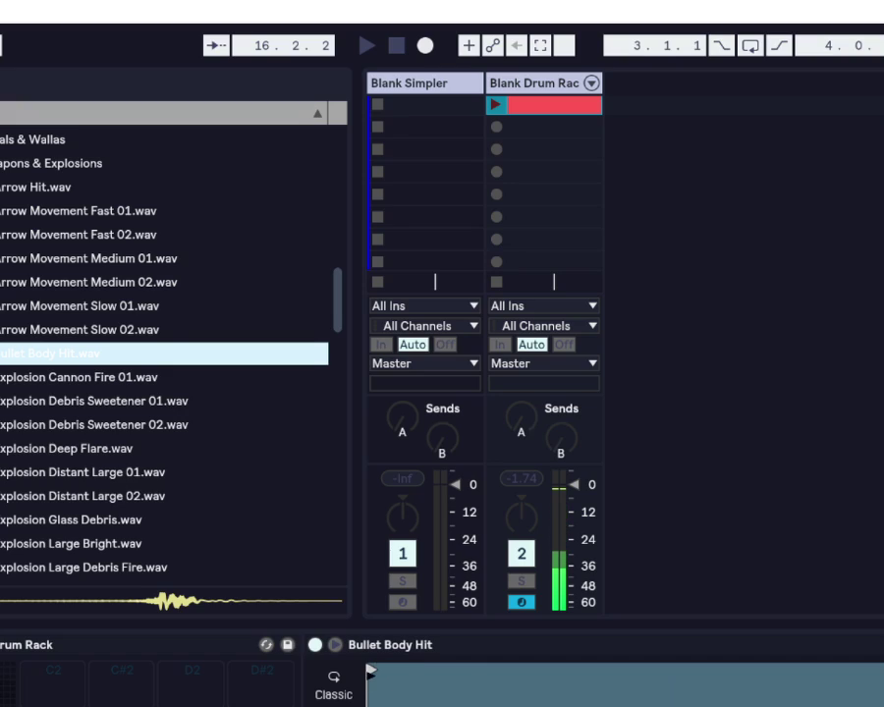
drag(372, 669, 855, 645)
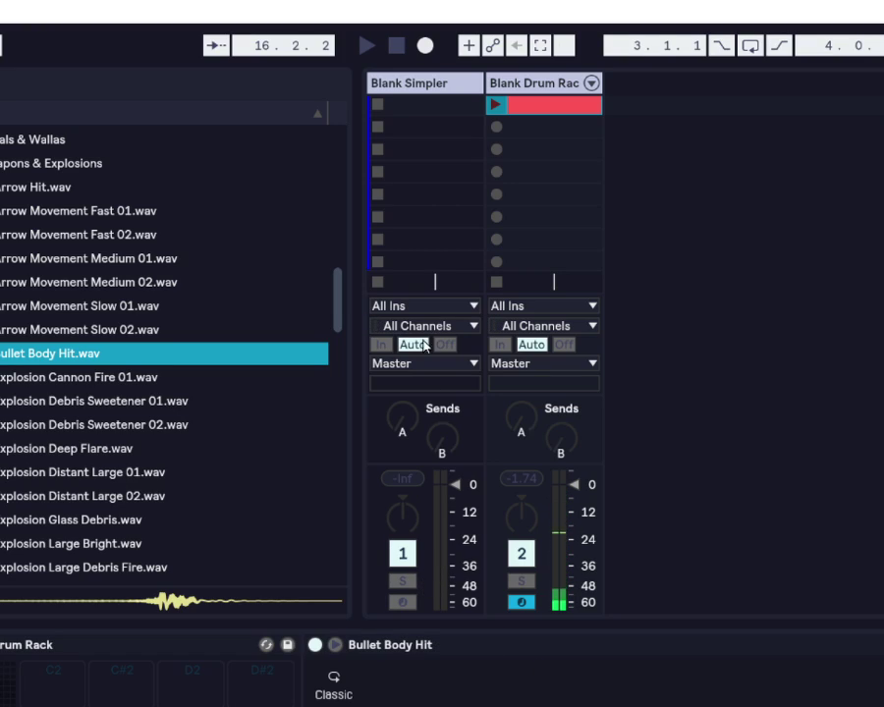
- Open the drum rack's MIDI clip and audition Explosion Debris Sweetener 02, Explosion Deep Flare and Explosion Distant Large 01
click(527, 112)
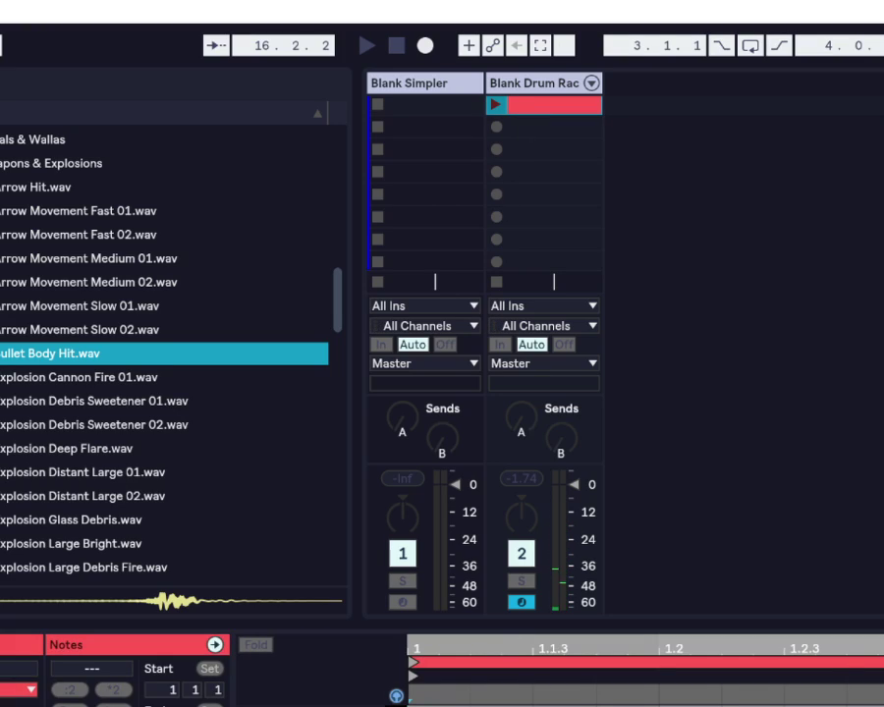
click(94, 424)
click(98, 456)
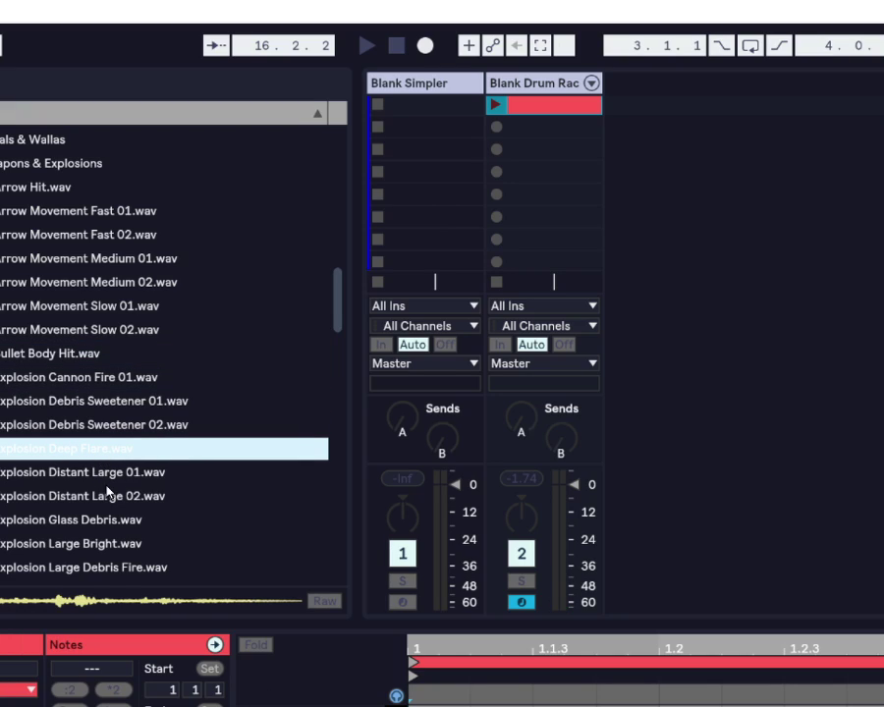
click(105, 476)
click(104, 447)
- Load Explosion Deep Flare onto another drum rack pad and play it
key(shift+Tab)
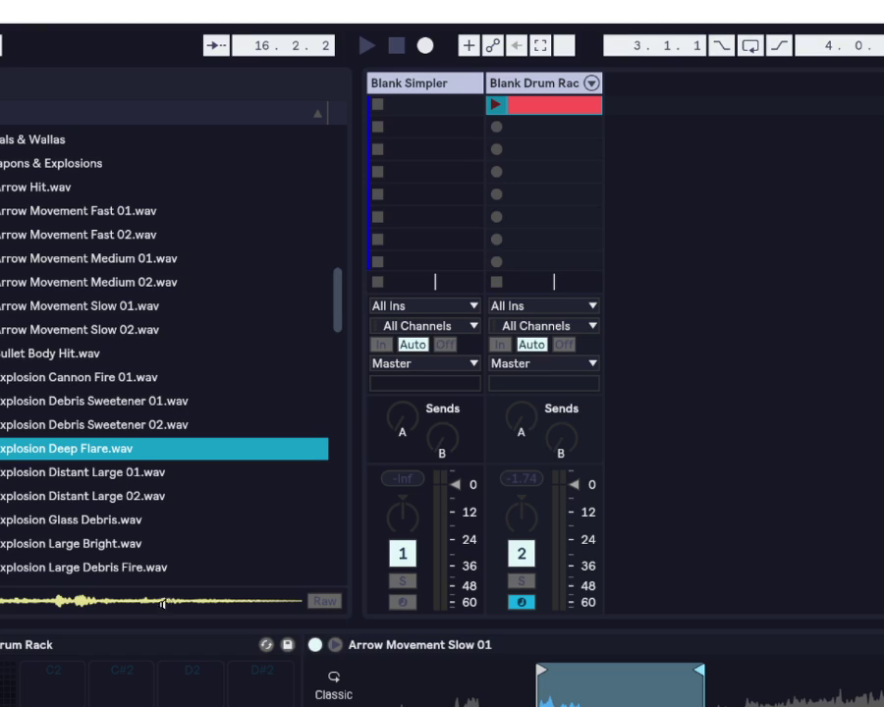
drag(78, 449, 192, 691)
click(195, 692)
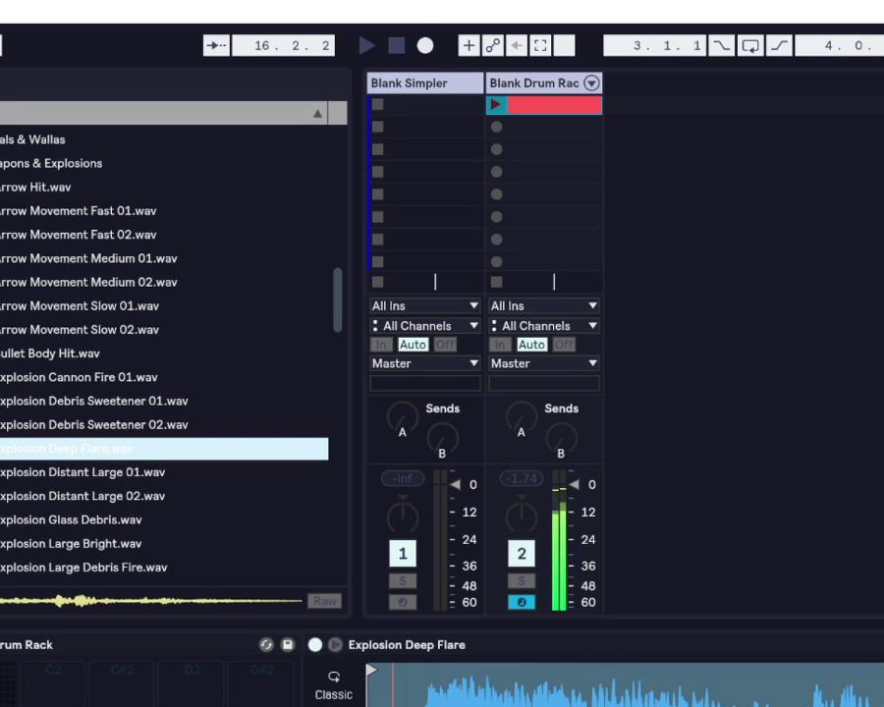
key(s)
key(s)
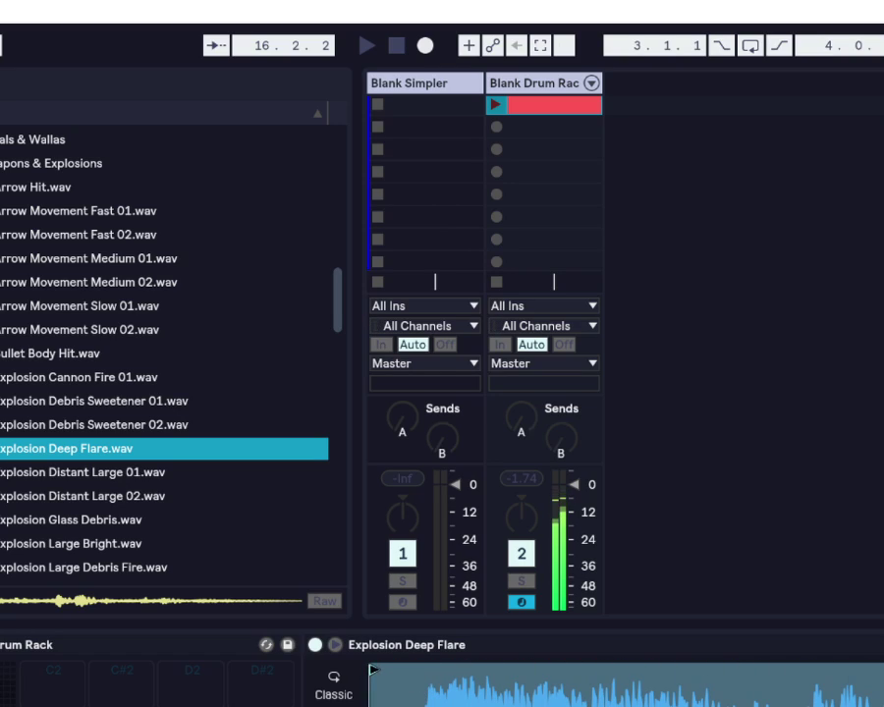
- Trim Explosion Deep Flare to a short opening section by moving its start point to the sound's onset and its end point much earlier
mouse_move(372, 672)
mouse_down()
mouse_move(432, 680)
mouse_move(418, 673)
mouse_up()
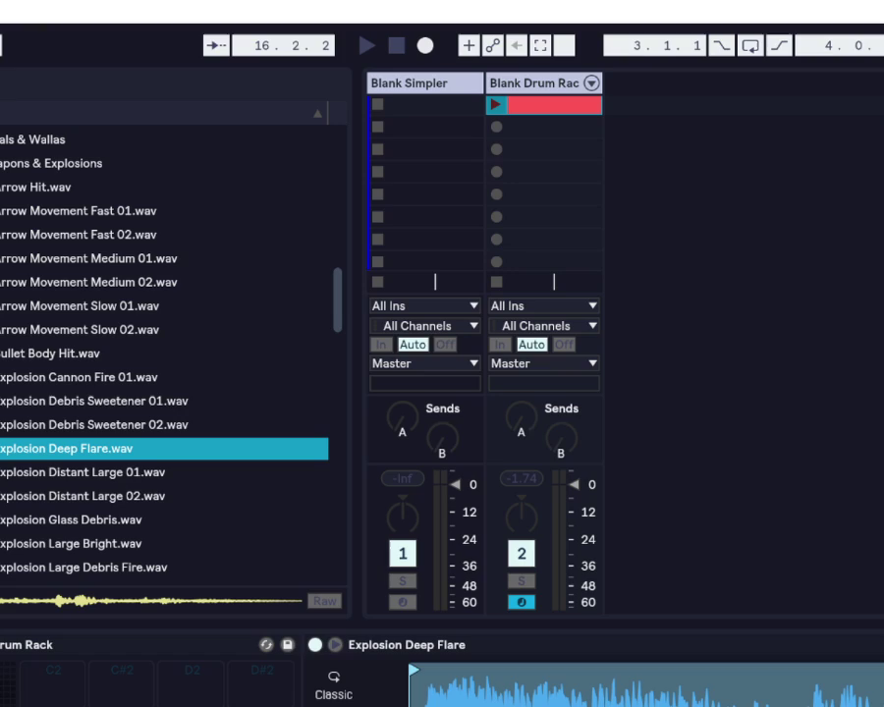
key(a)
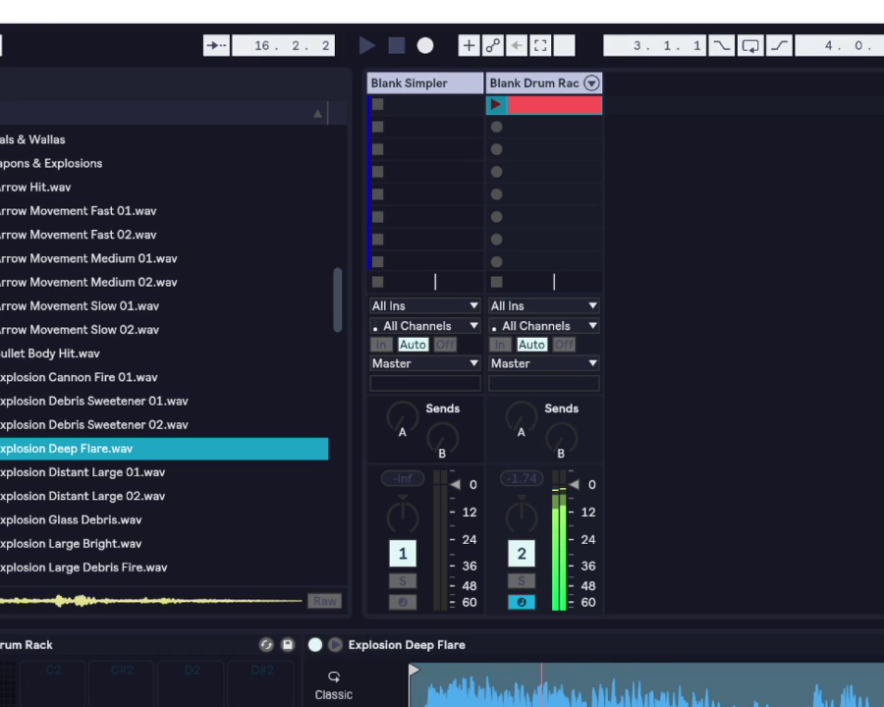
drag(881, 670, 528, 671)
key(a)
key(a)
key(a)
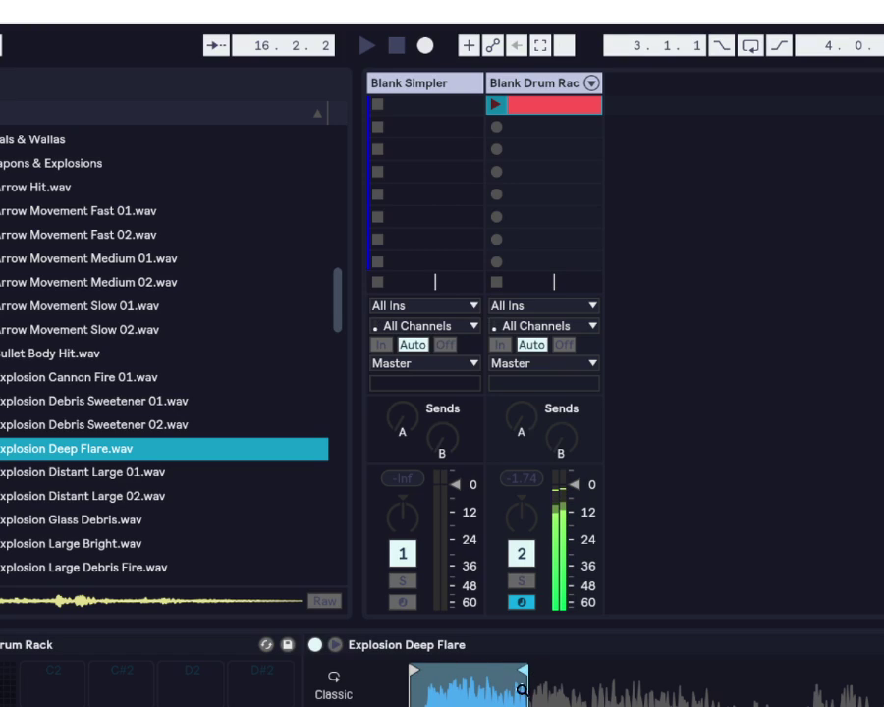
- Play the trimmed Explosion Deep Flare pad repeatedly to judge its length
key(a)
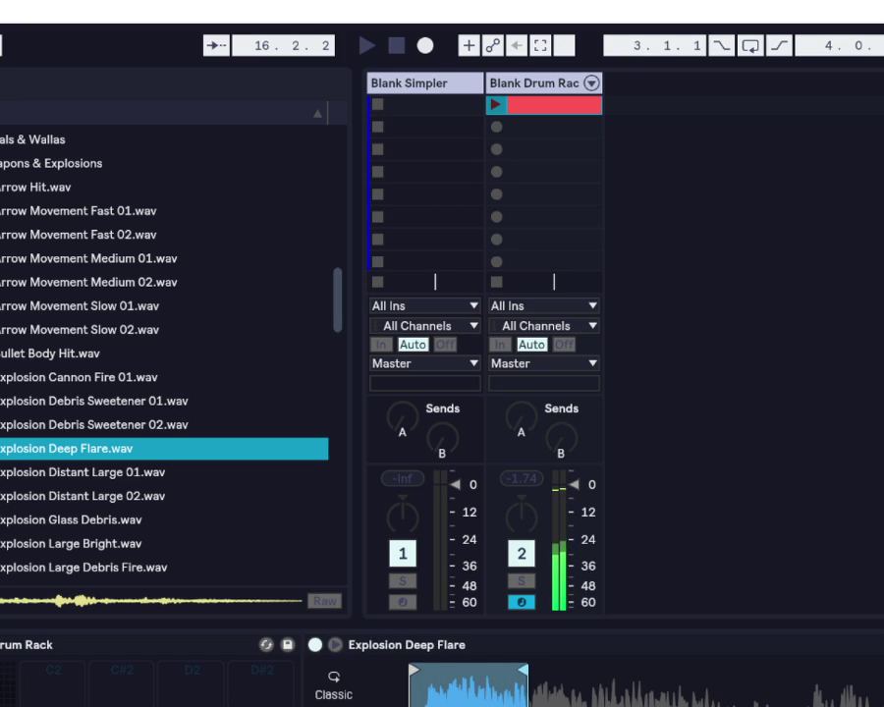
key(a)
key(a)
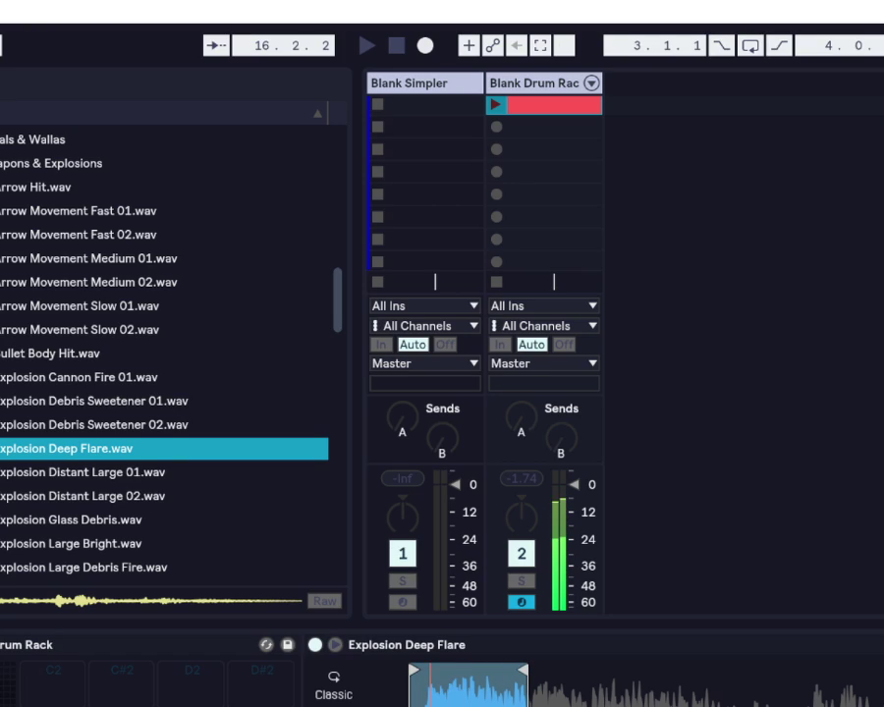
key(a)
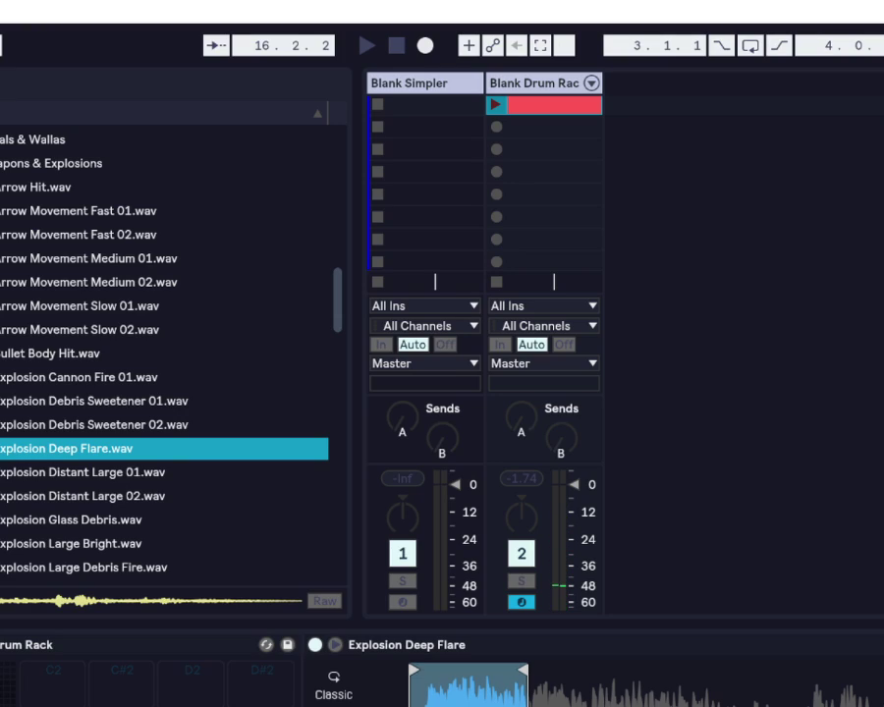
key(a)
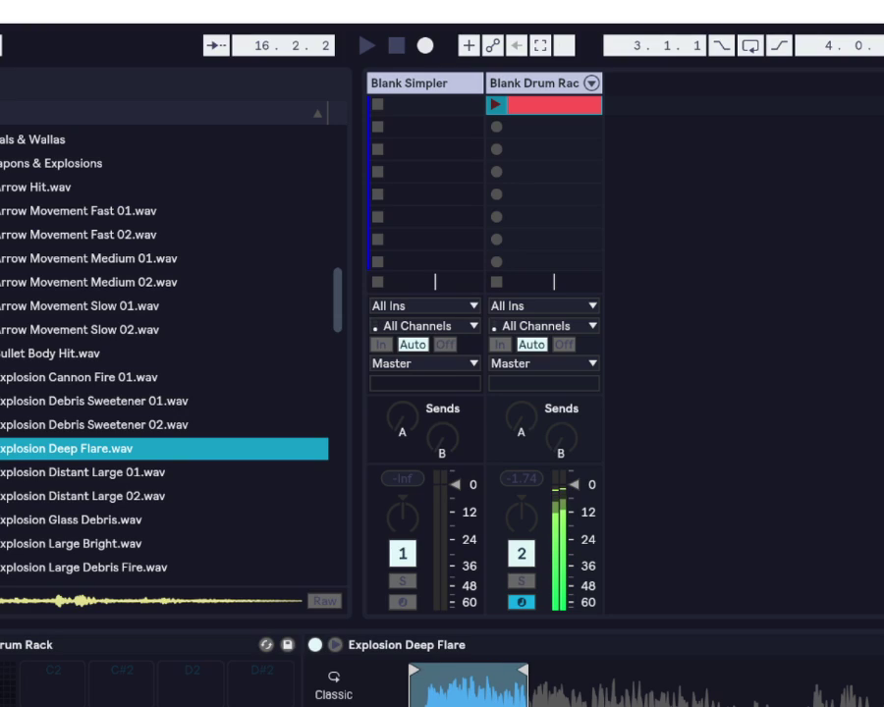
key(a)
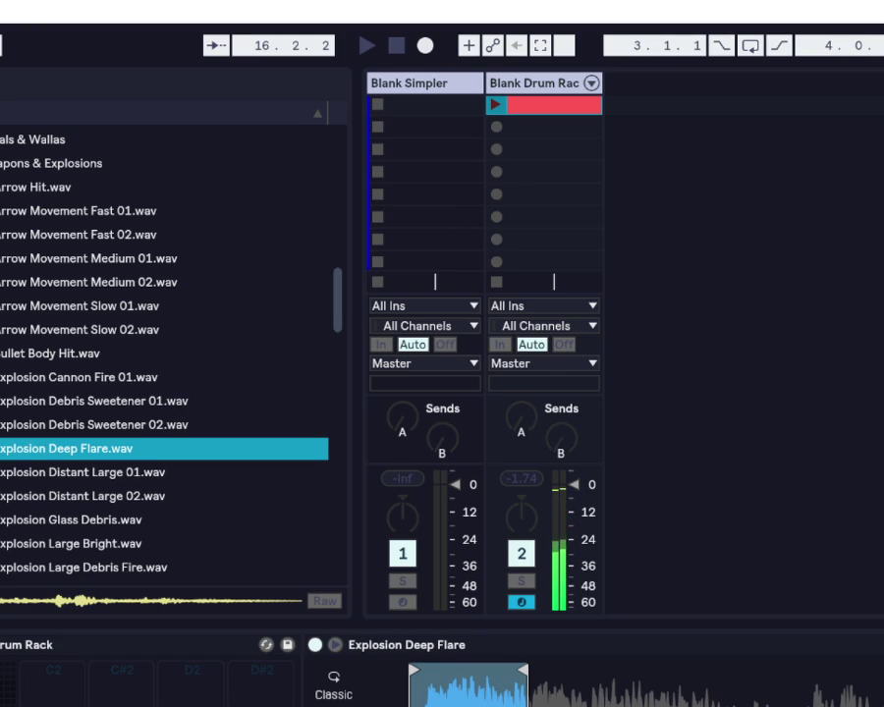
key(a)
key(a)
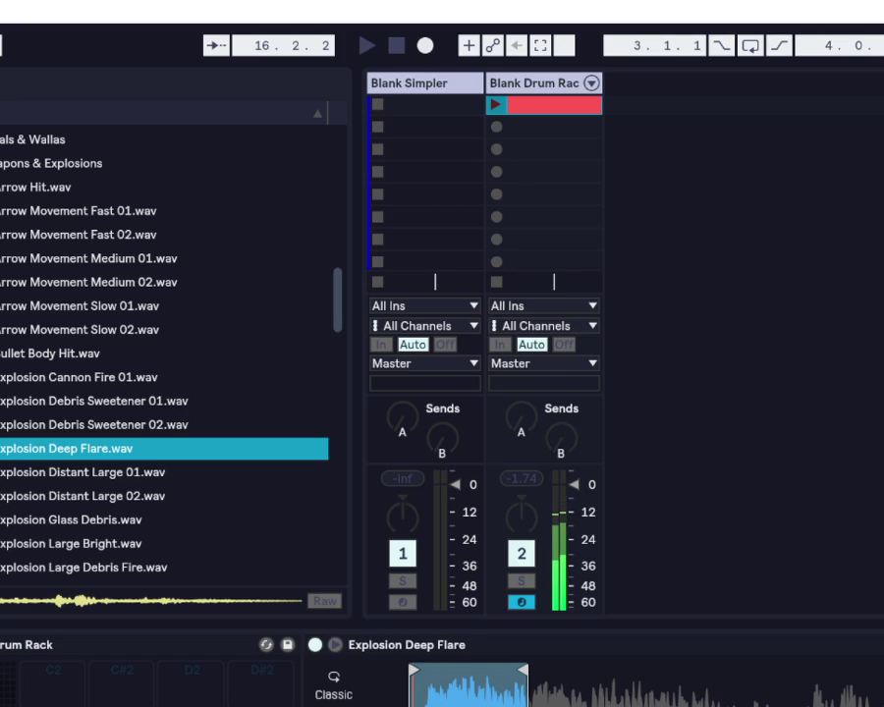
key(a)
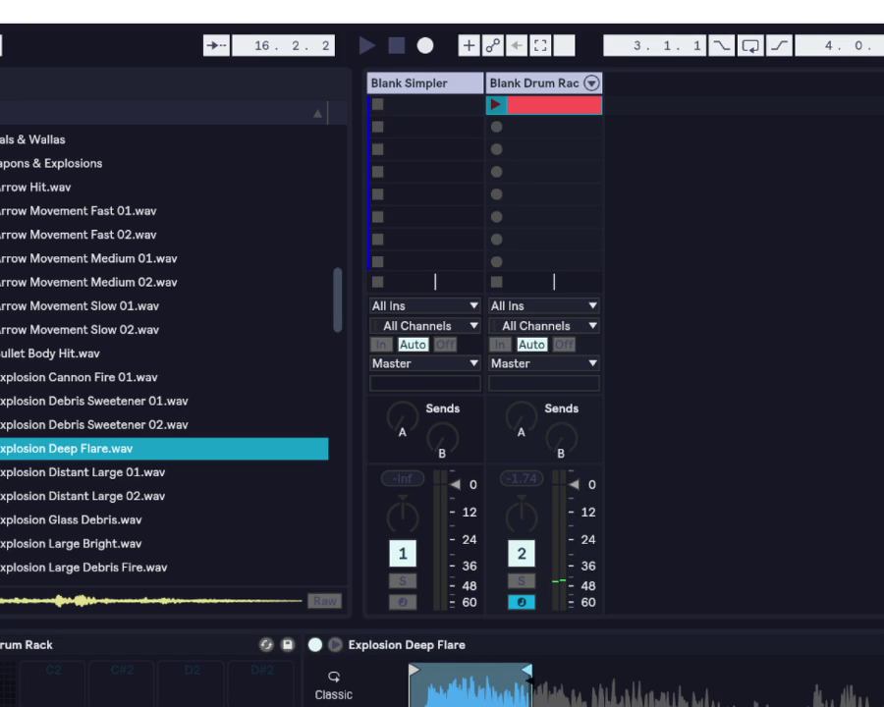
key(a)
key(a)
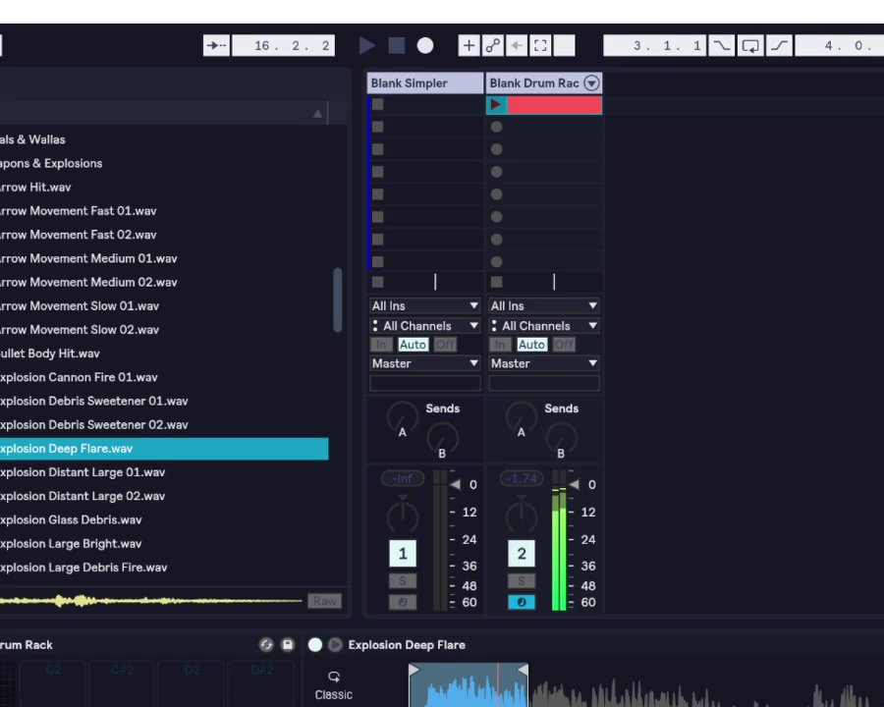
key(a)
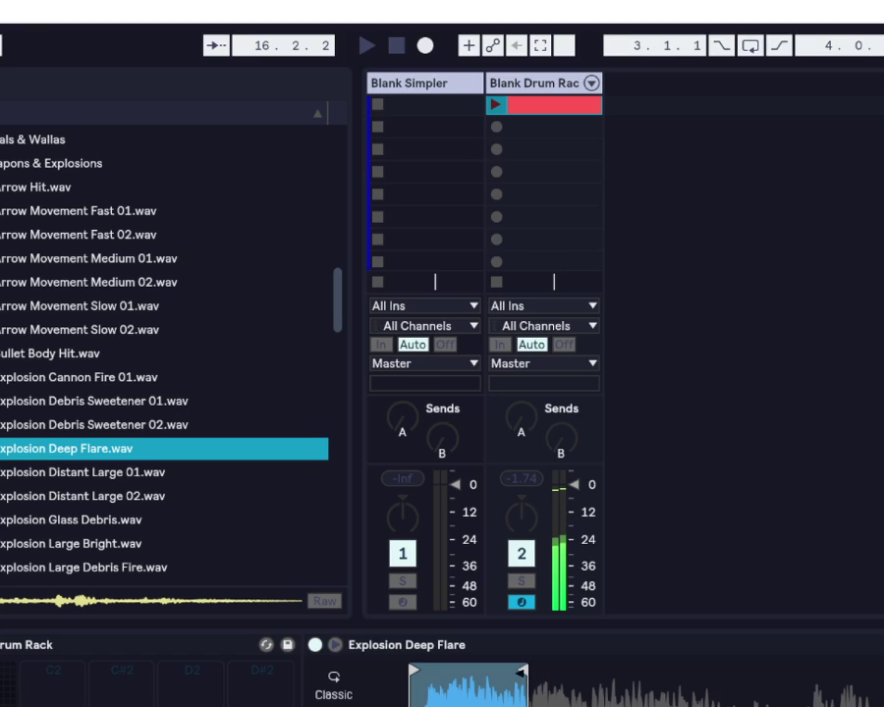
- Shorten Explosion Deep Flare further by moving its end point earlier, and play the pad to check it
mouse_move(526, 672)
mouse_down()
mouse_move(474, 676)
mouse_move(488, 673)
mouse_up()
key(a)
key(a)
key(a)
key(a)
key(a)
key(a)
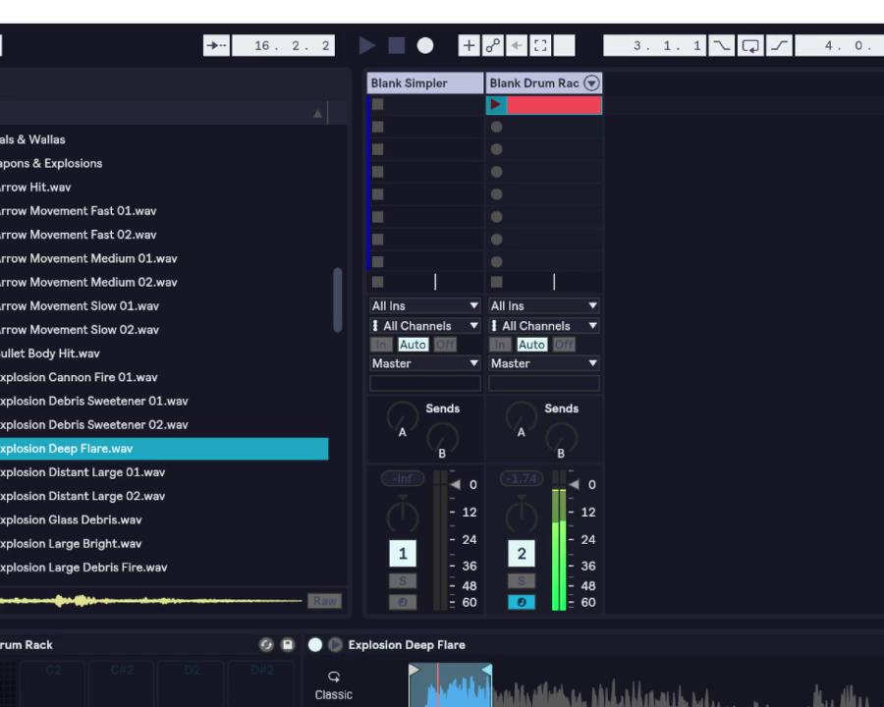
key(a)
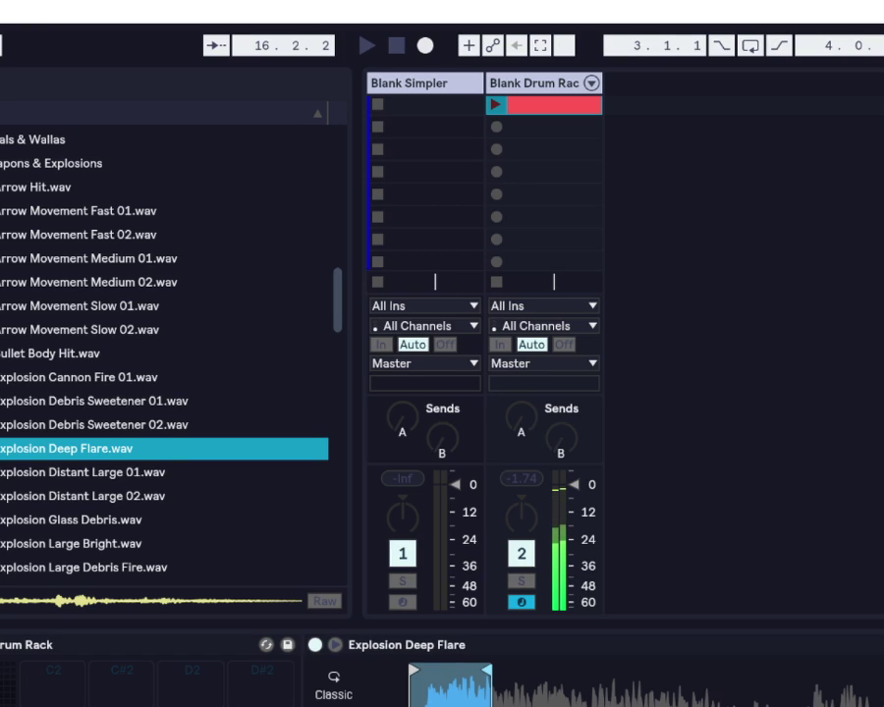
key(a)
key(a)
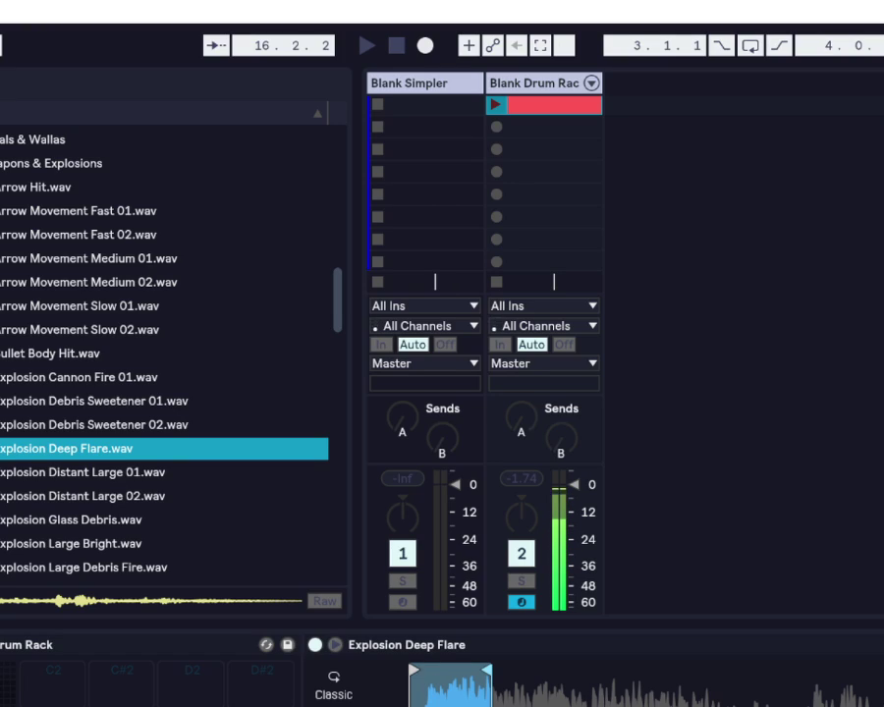
- Play the Explosion Deep Flare pad in alternation with another drum rack pad
key(s)
key(a)
key(s)
key(a)
- Audition the explosion samples Distant Large 01, Distant Large 02, Large Debris Fire, Large Flare and Large Bright
click(85, 473)
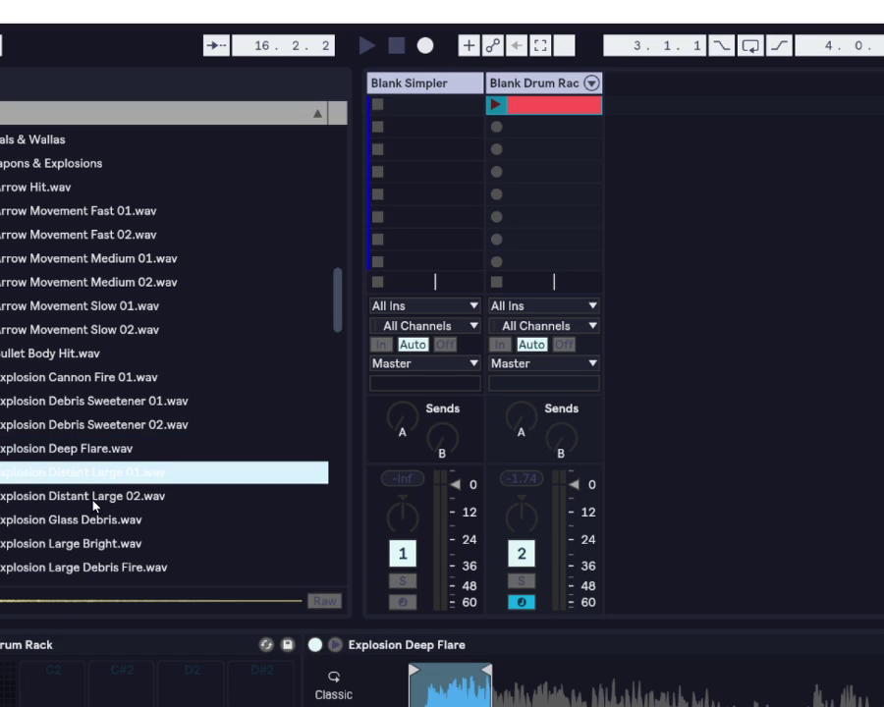
click(93, 505)
click(83, 567)
scroll(98, 547, down, 1)
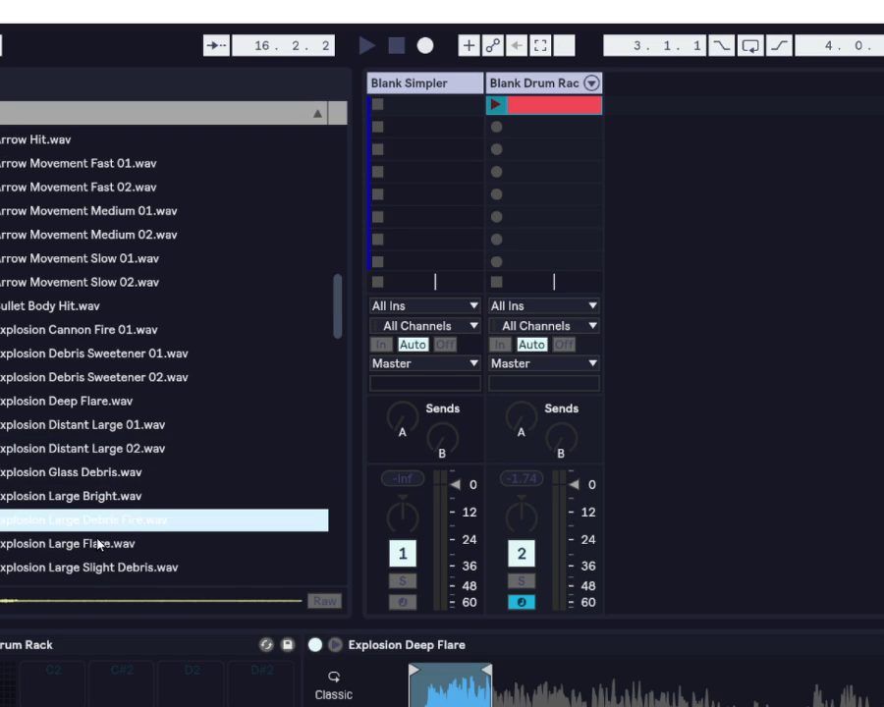
click(95, 541)
click(100, 523)
click(98, 498)
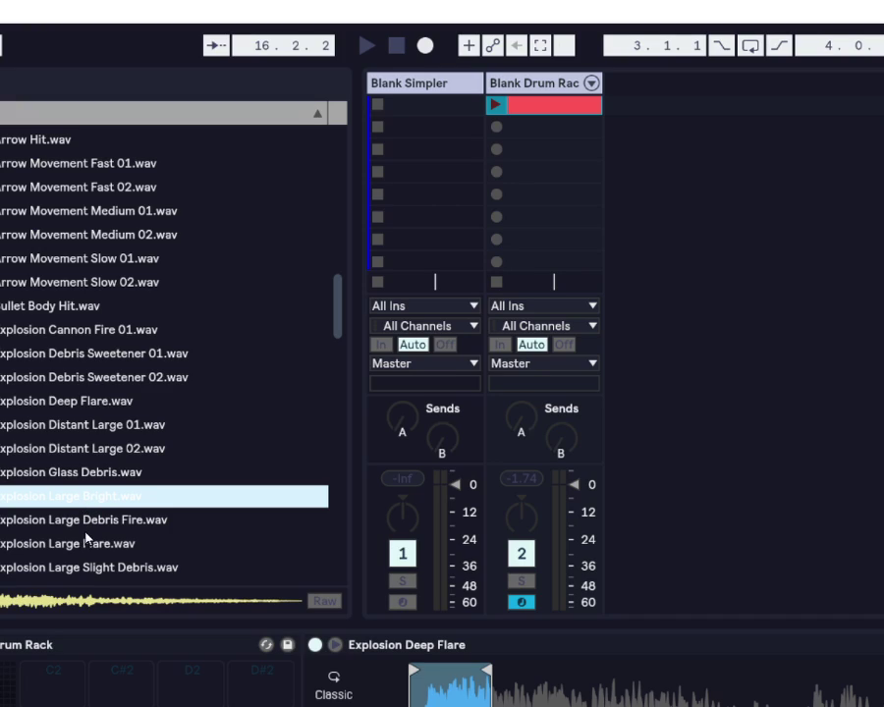
- Audition Explosion Large Slight Debris and Explosion Medium, and load Explosion Medium onto a drum rack pad
click(86, 570)
scroll(84, 550, down, 1)
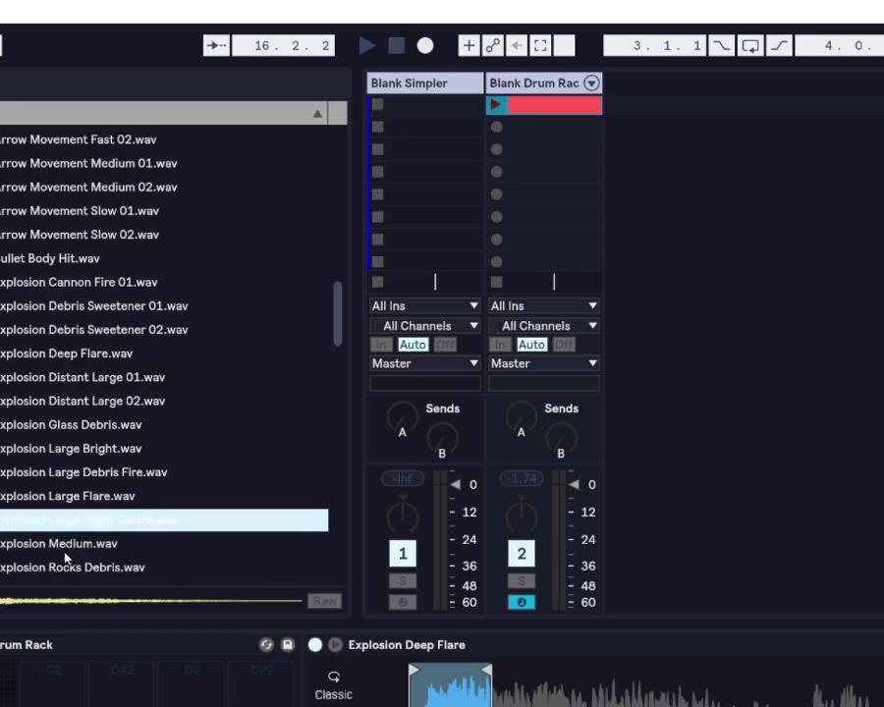
click(66, 552)
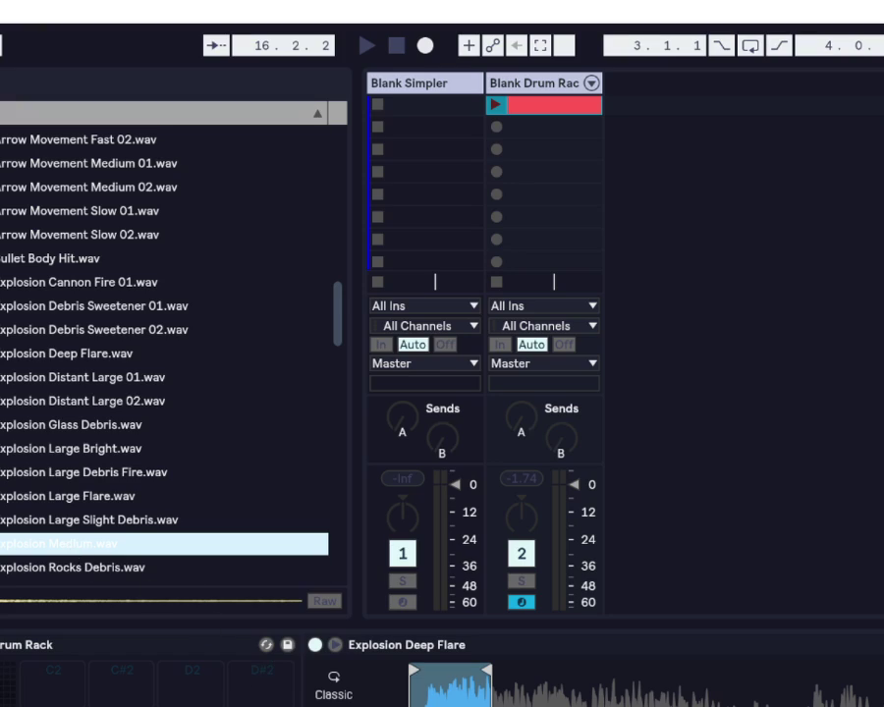
drag(67, 544, 264, 703)
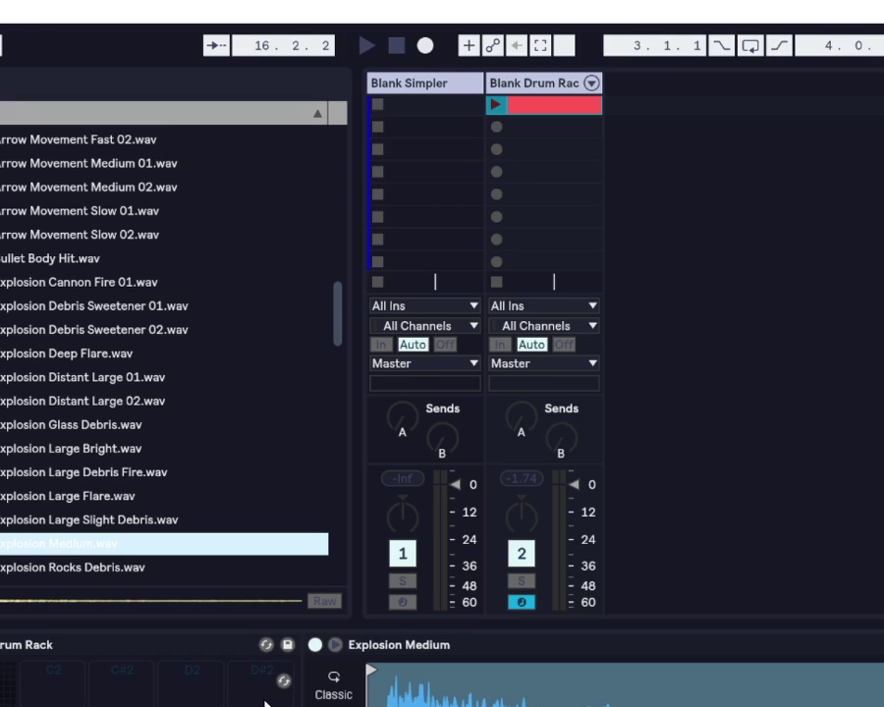
click(290, 686)
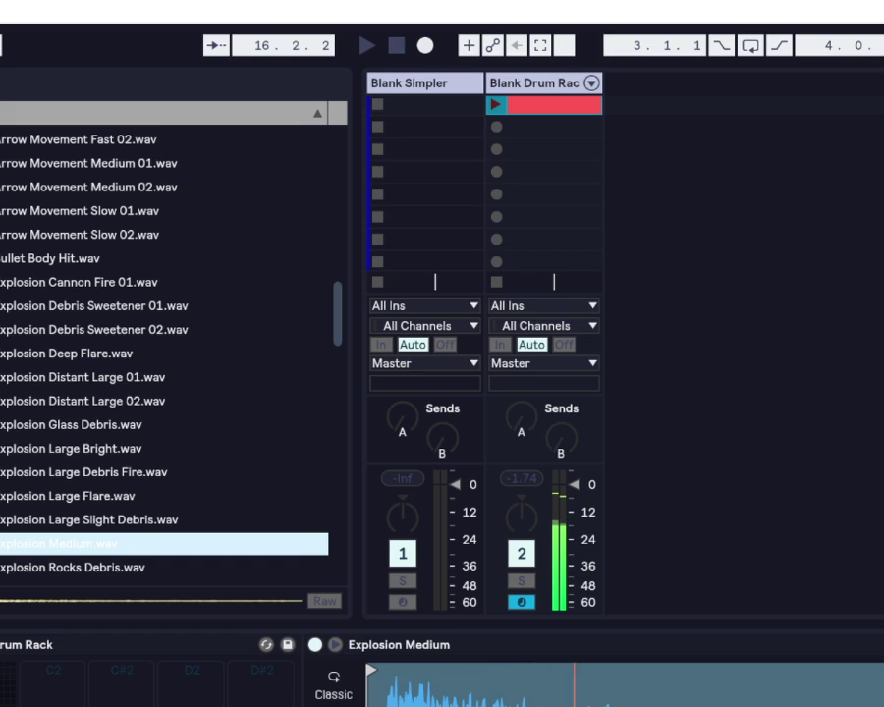
- Audition the samples from Explosion Rocks Debris to Explosions Large, and load Explosion Small Muffled into the drum rack
scroll(108, 539, down, 3)
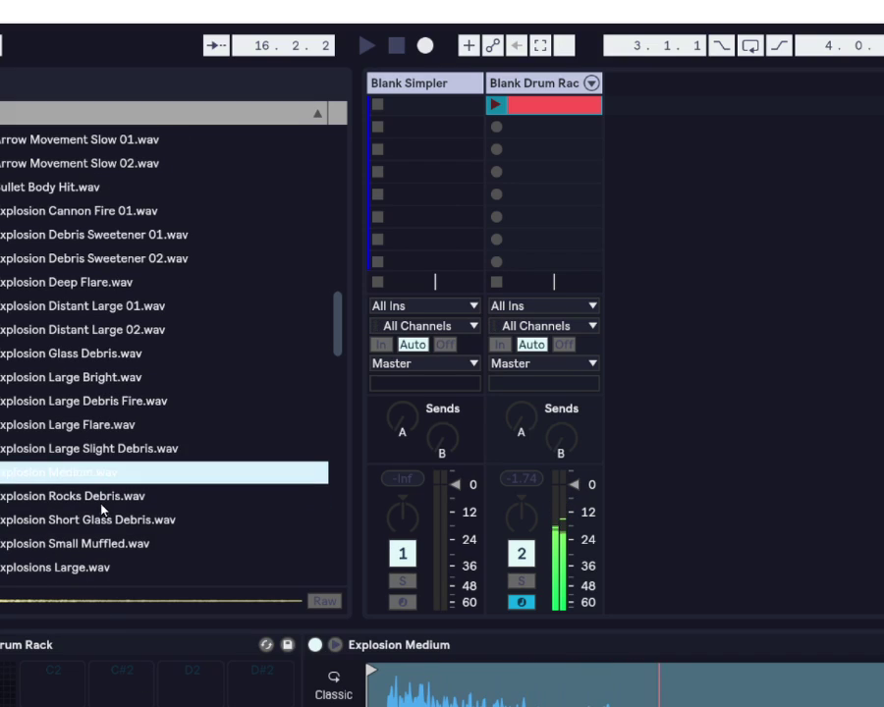
click(100, 497)
click(90, 517)
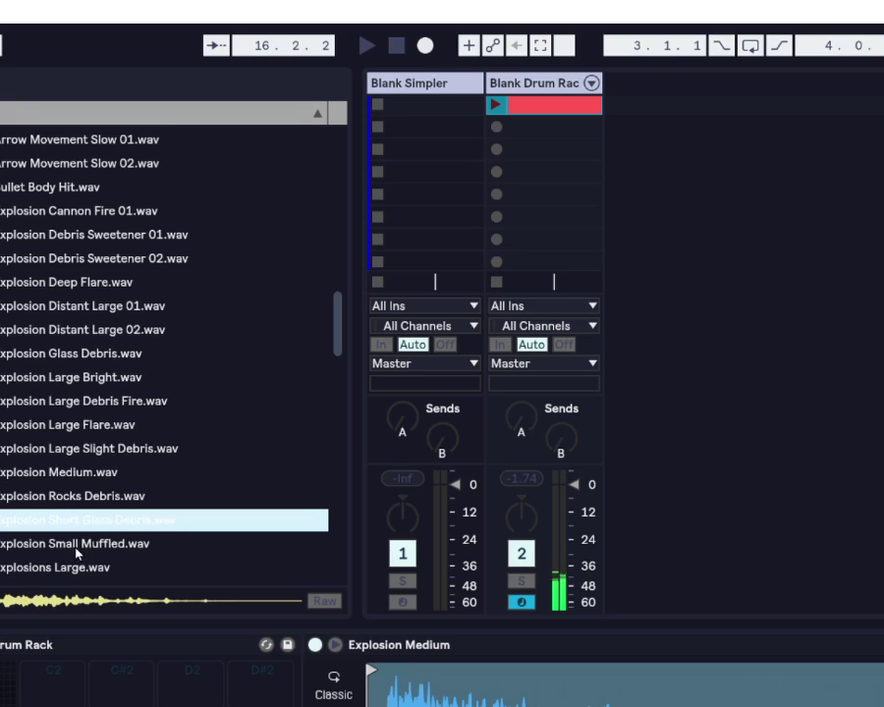
click(75, 546)
click(74, 568)
click(80, 547)
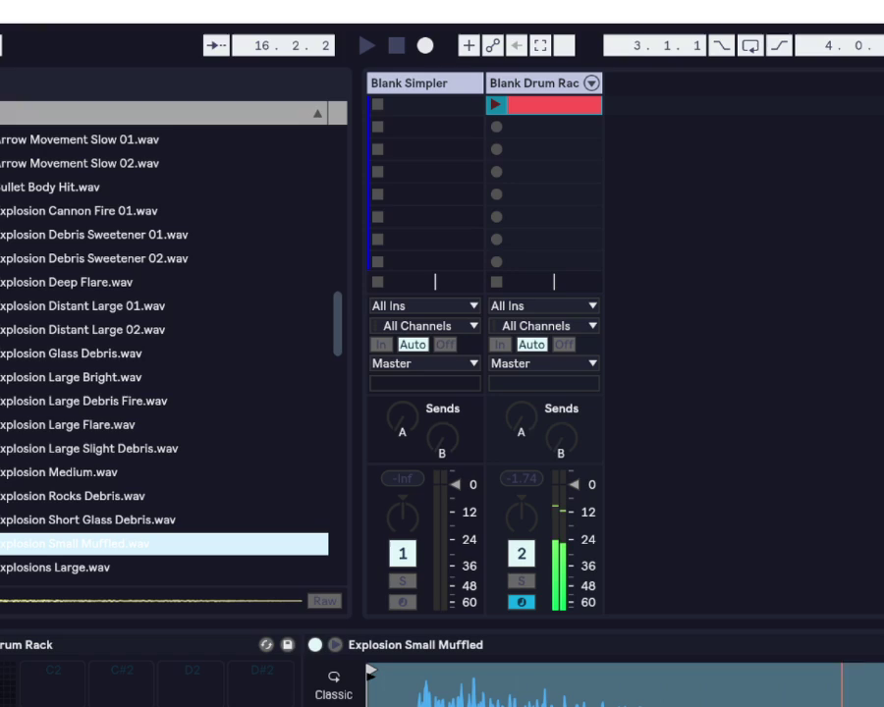
- Trim Explosion Small Muffled by moving its start point up to the first hit and its end point earlier
drag(371, 672, 415, 677)
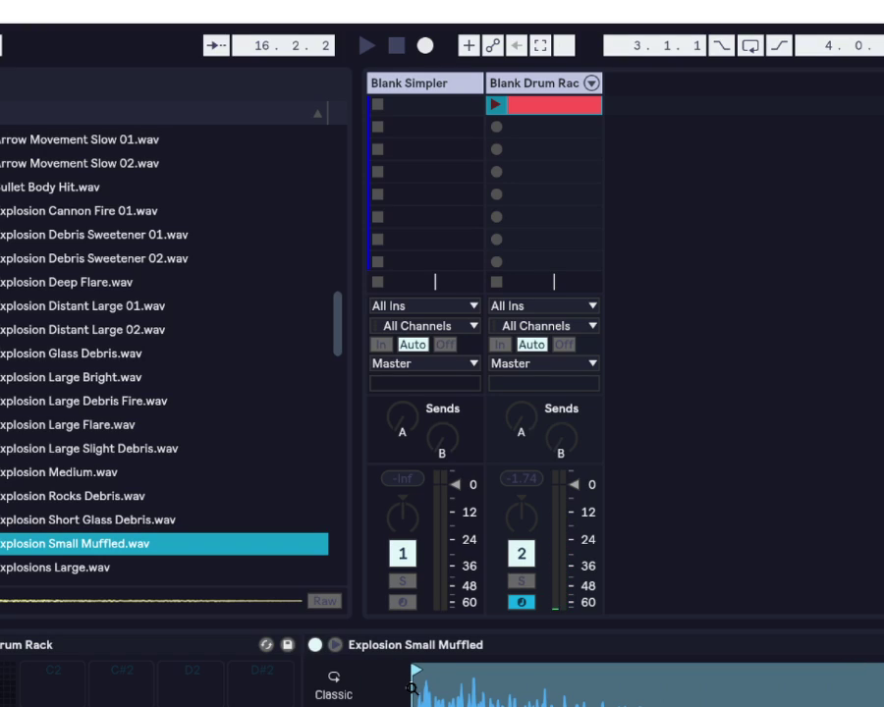
mouse_move(413, 687)
mouse_down()
mouse_move(423, 687)
mouse_move(428, 670)
mouse_up()
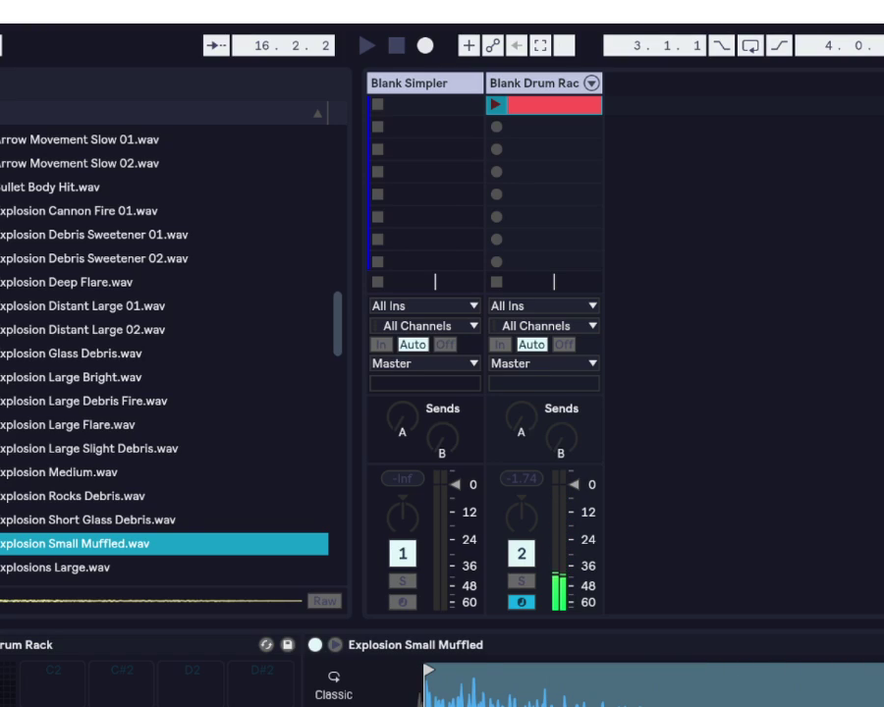
key(a)
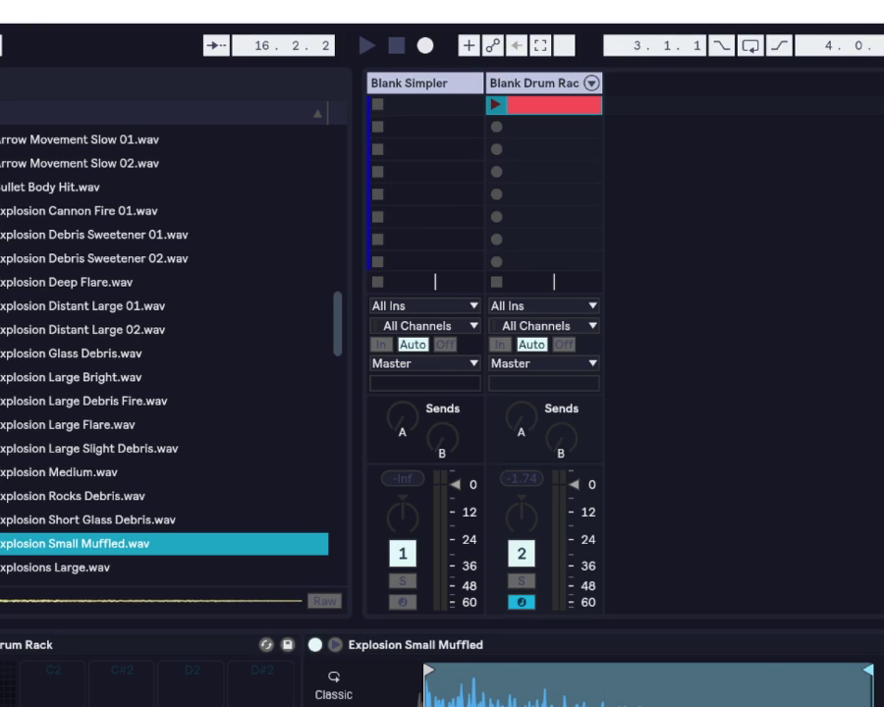
- Play the loaded drum rack pads, including Explosion Small Muffled and Bullet Body Hit, to compare their sounds
key(s)
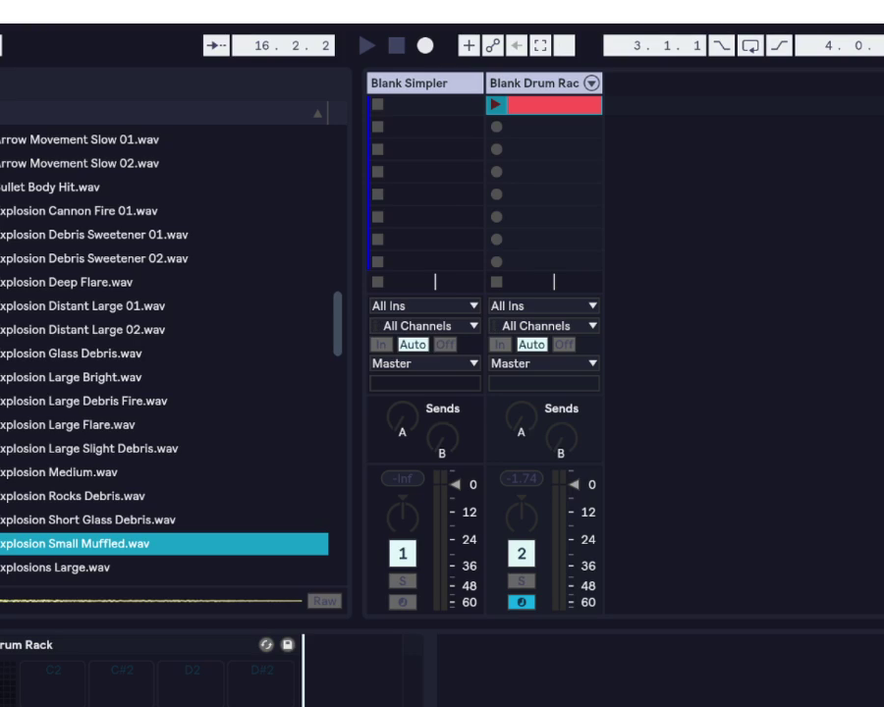
key(a)
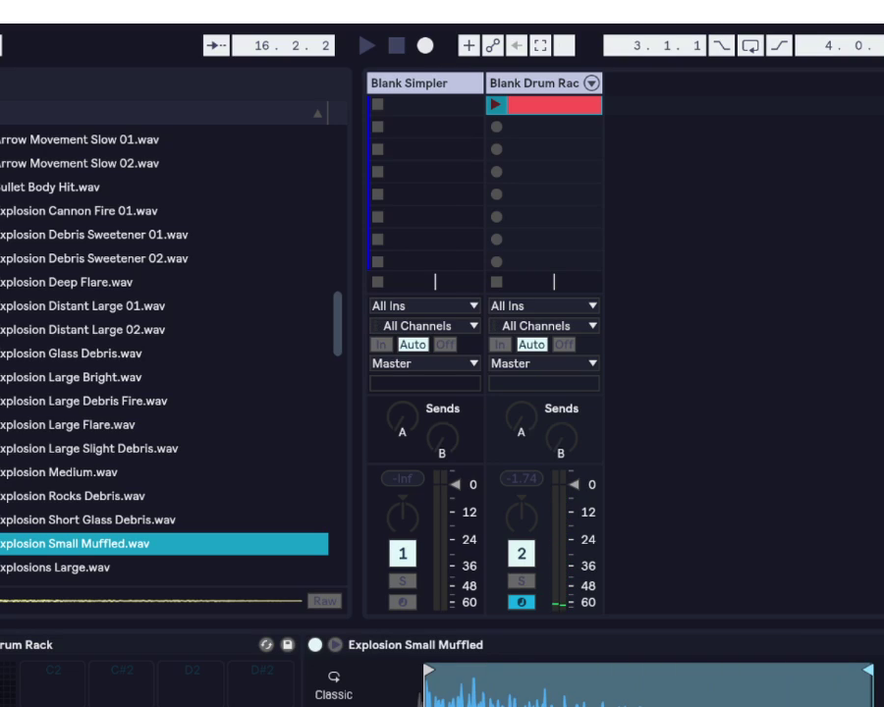
key(a)
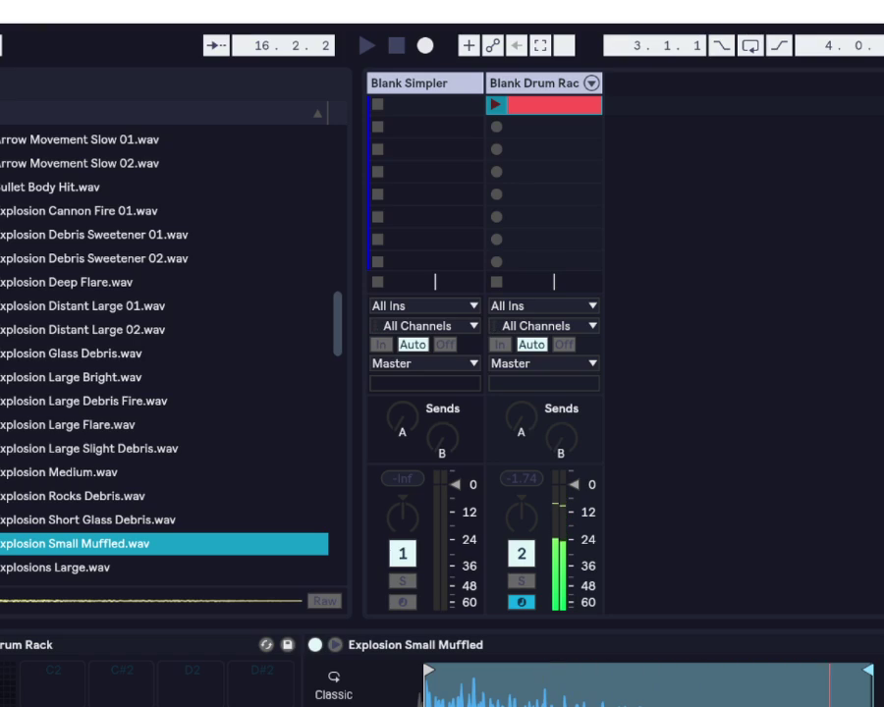
key(a)
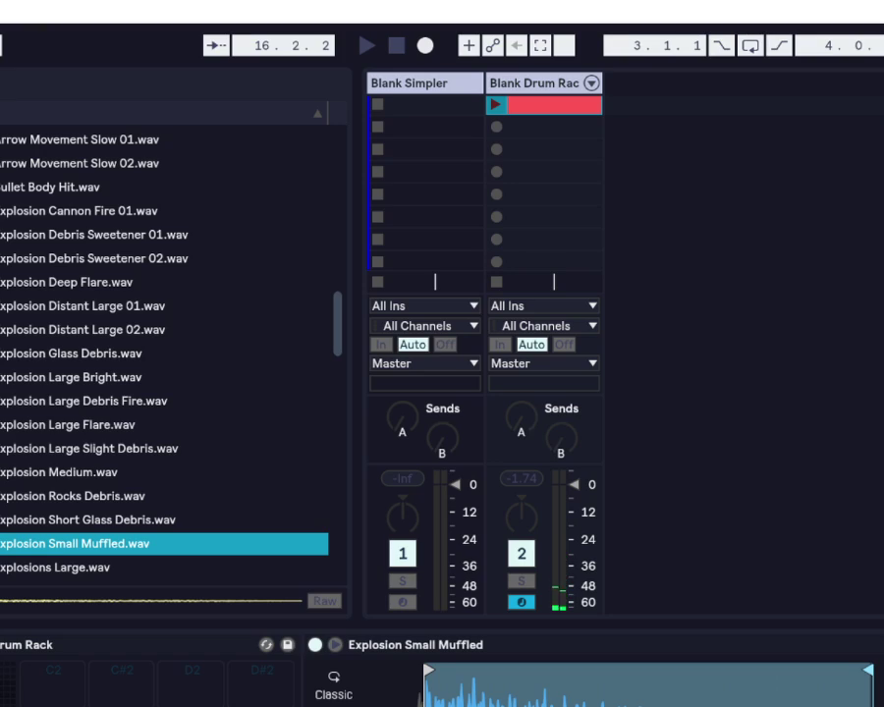
key(a)
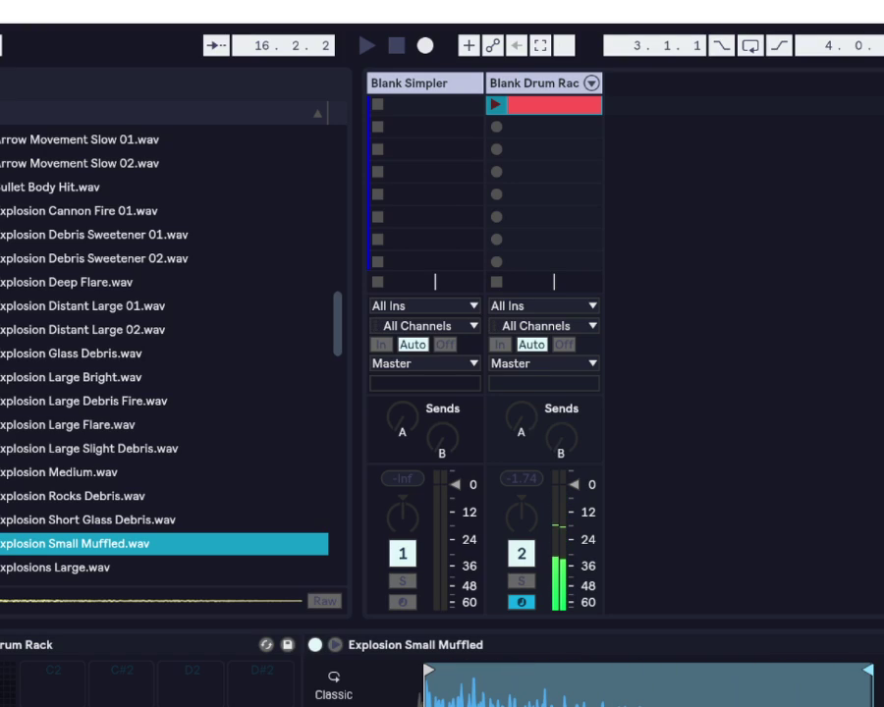
key(a)
key(a)
key(s)
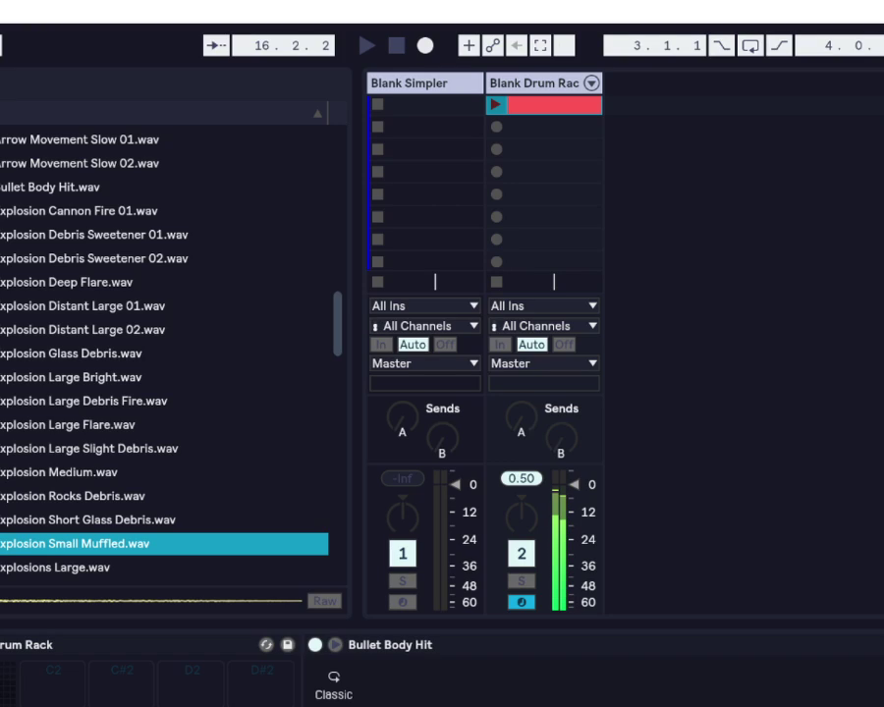
key(d)
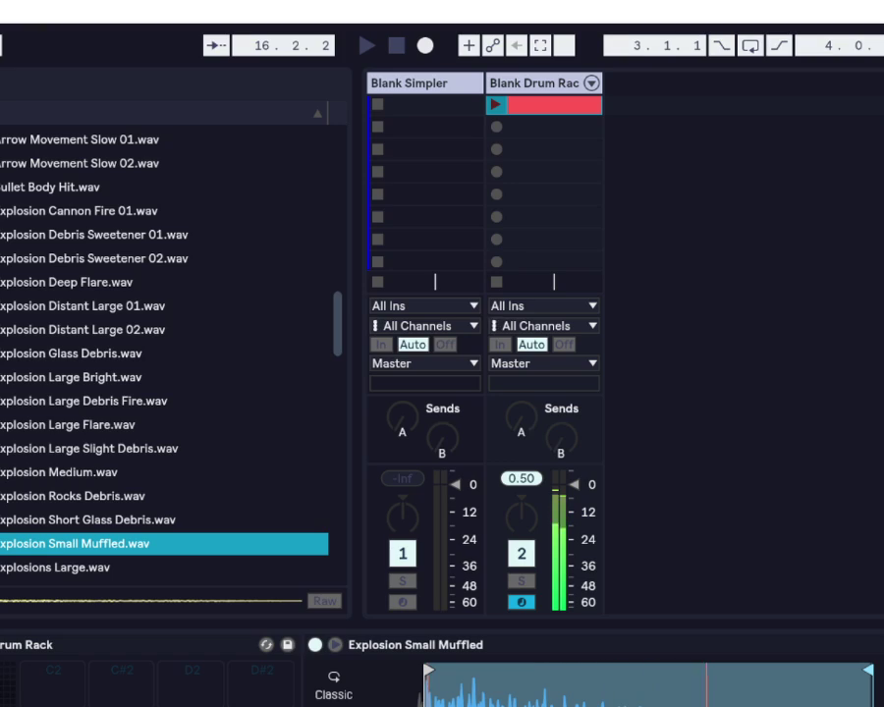
- Replay the Explosion Small Muffled pad and move the sample's start point slightly later
key(d)
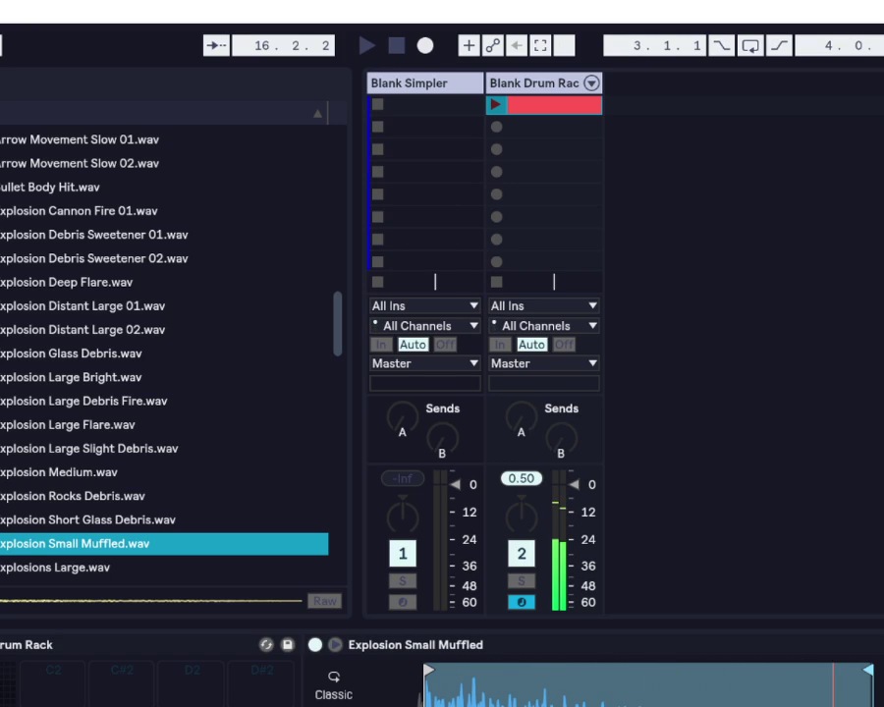
key(d)
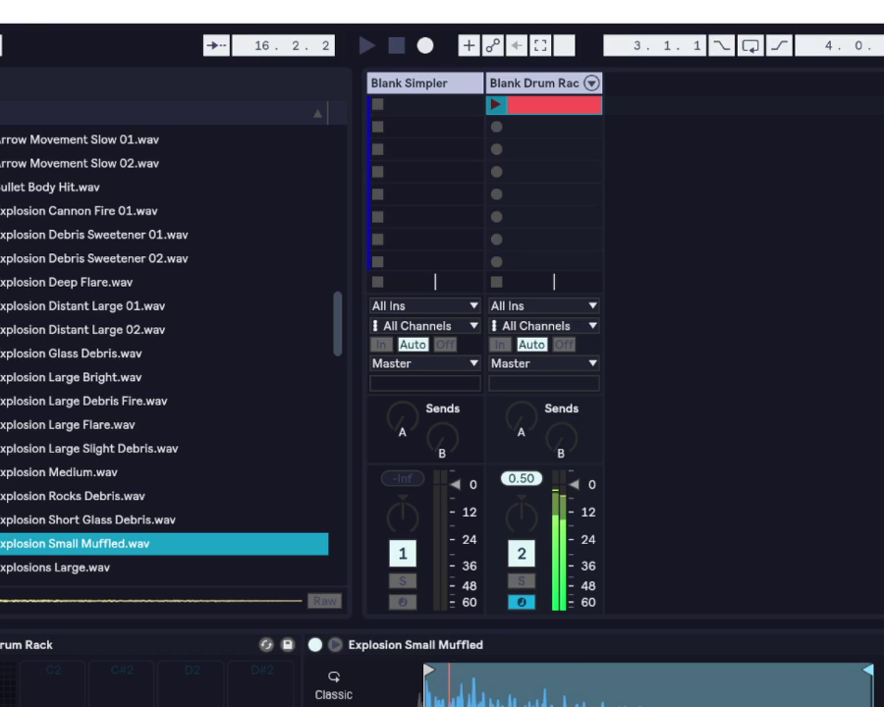
key(d)
key(d)
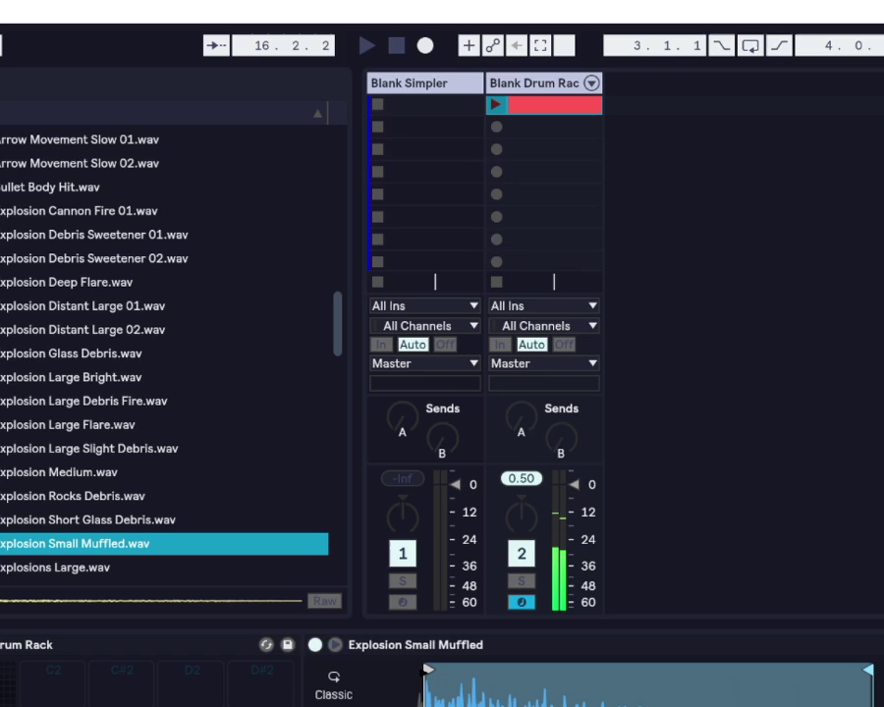
key(d)
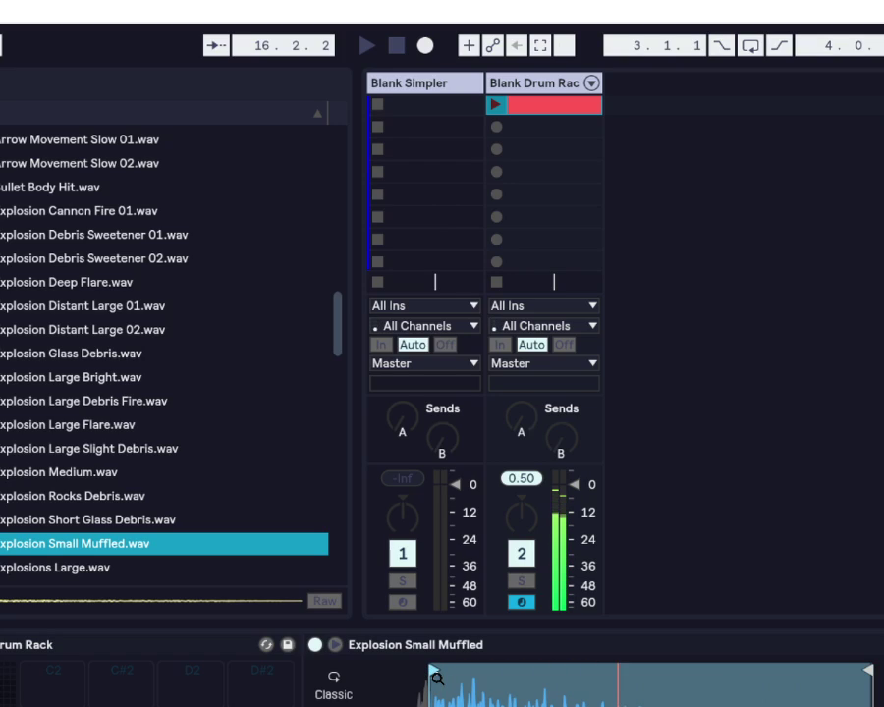
key(d)
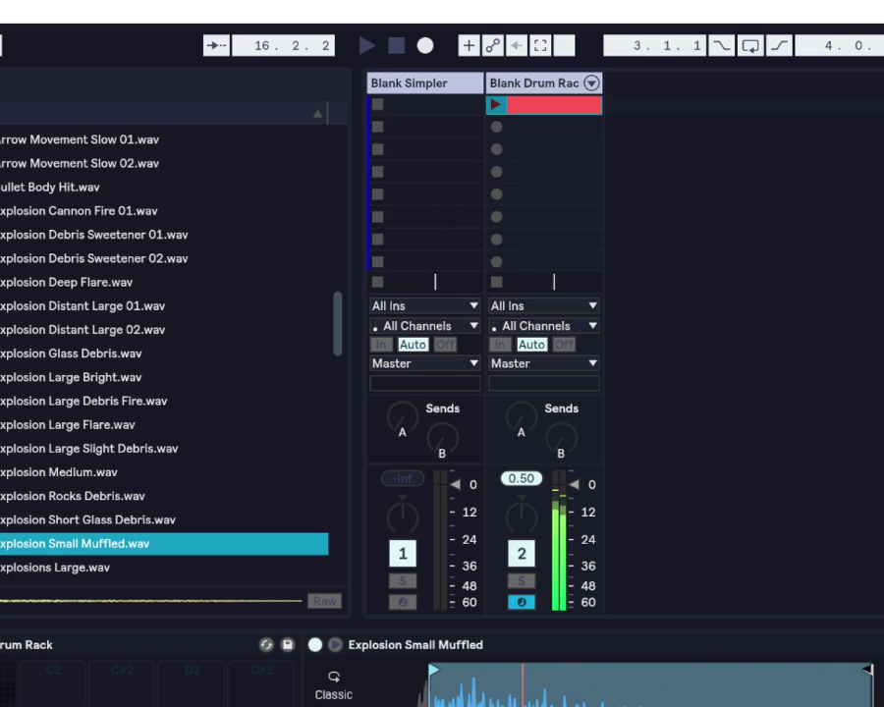
key(d)
- Shorten Explosion Small Muffled by moving its end point earlier, and replay the pad to check the trimmed tail
mouse_move(869, 670)
mouse_down()
mouse_move(742, 674)
mouse_move(720, 688)
mouse_up()
key(d)
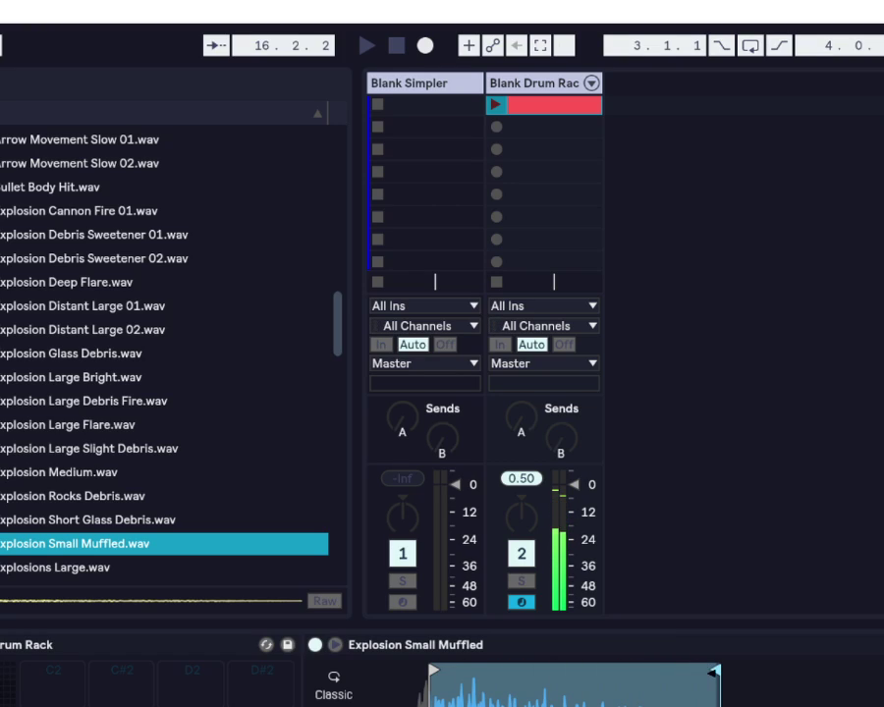
mouse_move(716, 677)
mouse_down()
mouse_move(576, 677)
mouse_move(805, 676)
mouse_up()
key(d)
key(d)
key(d)
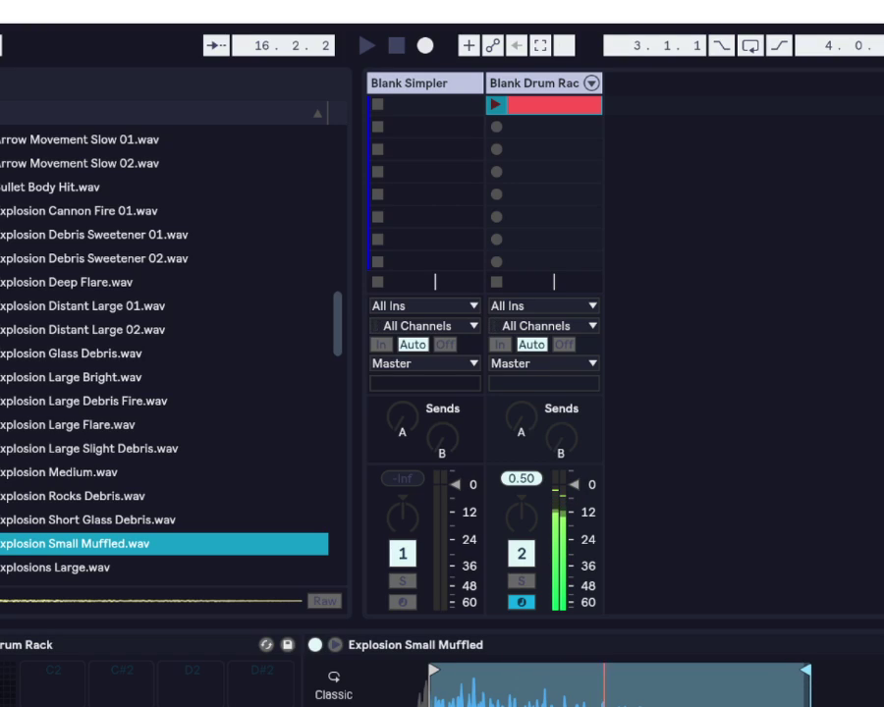
key(d)
- Audition Fireworks Spinner 02 and the Flamethrower Burst 01, 03 and 04 samples
scroll(150, 493, down, 3)
click(75, 452)
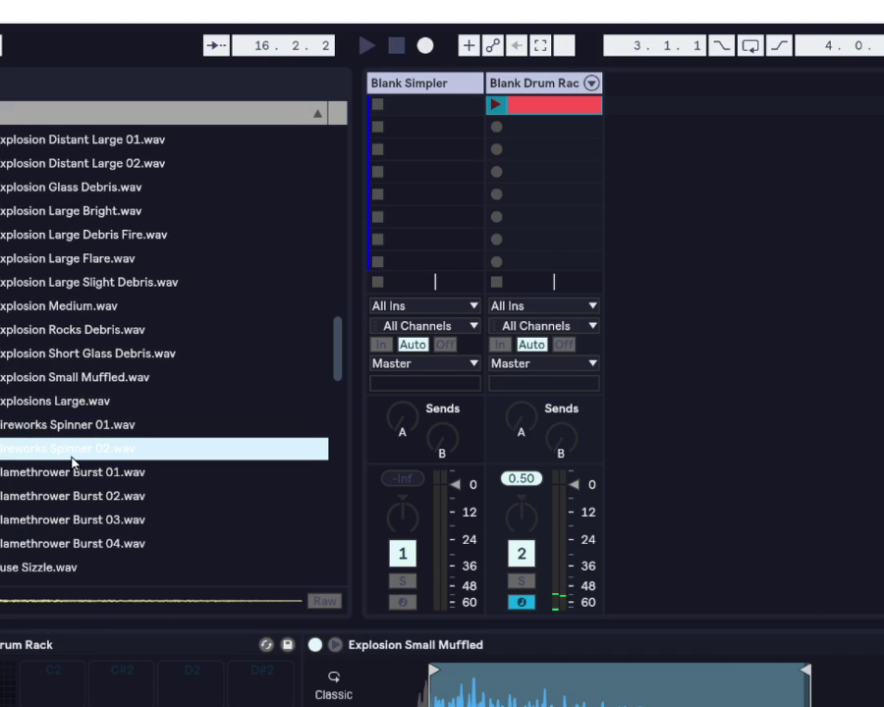
click(79, 475)
click(87, 520)
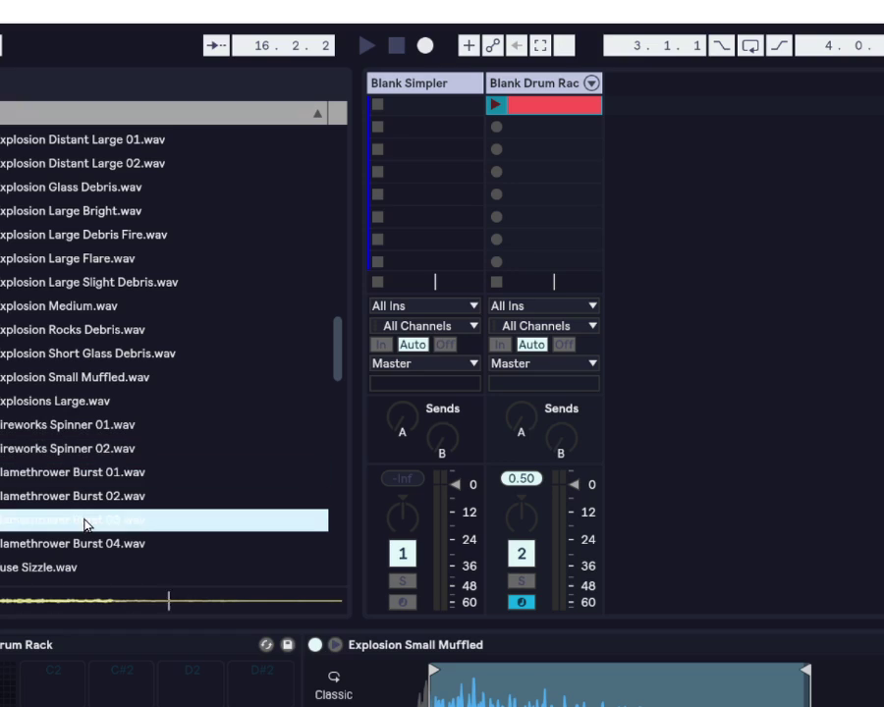
click(94, 542)
scroll(92, 498, down, 3)
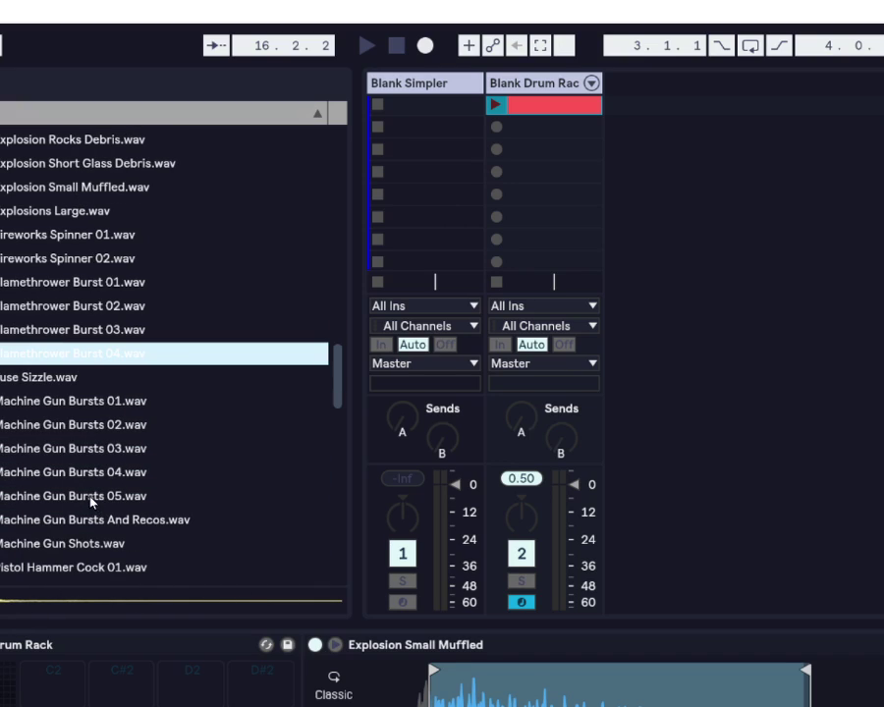
- Audition Fuse Sizzle and the machine gun samples from Machine Gun Bursts 01 to Machine Gun Shots
click(66, 387)
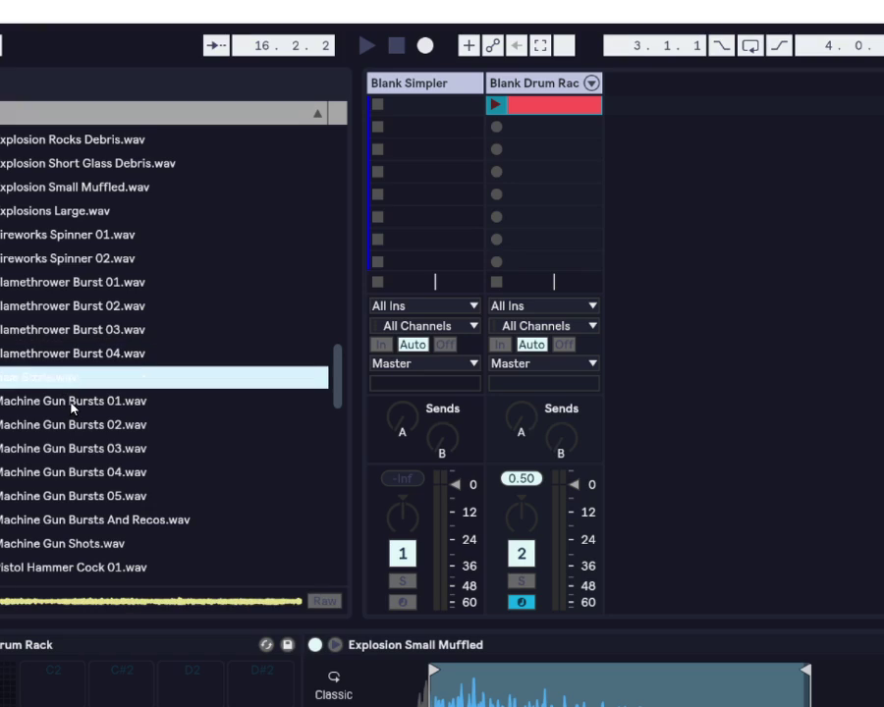
click(72, 405)
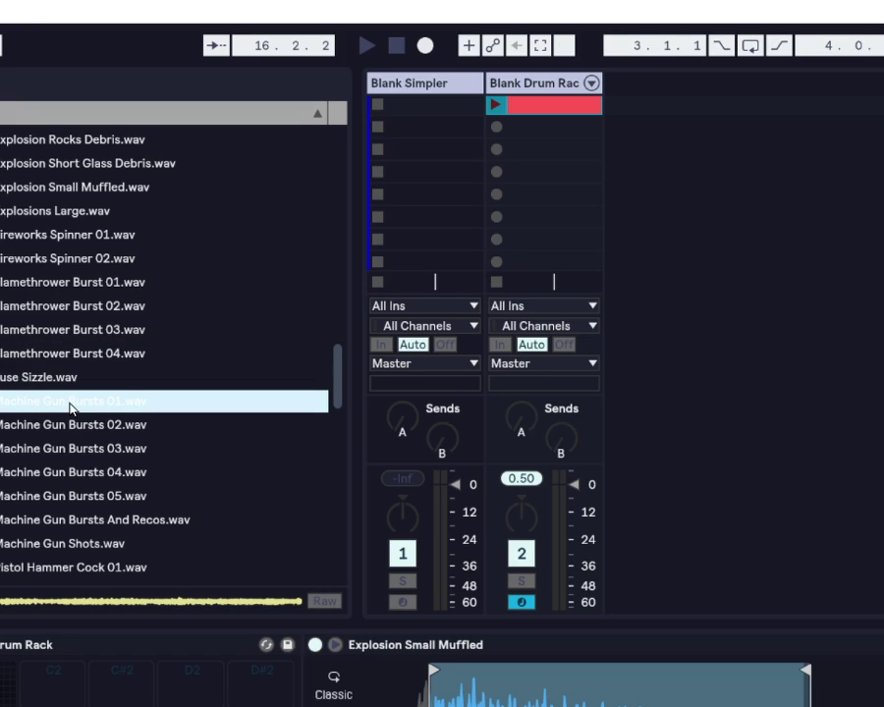
click(78, 430)
click(82, 448)
click(85, 472)
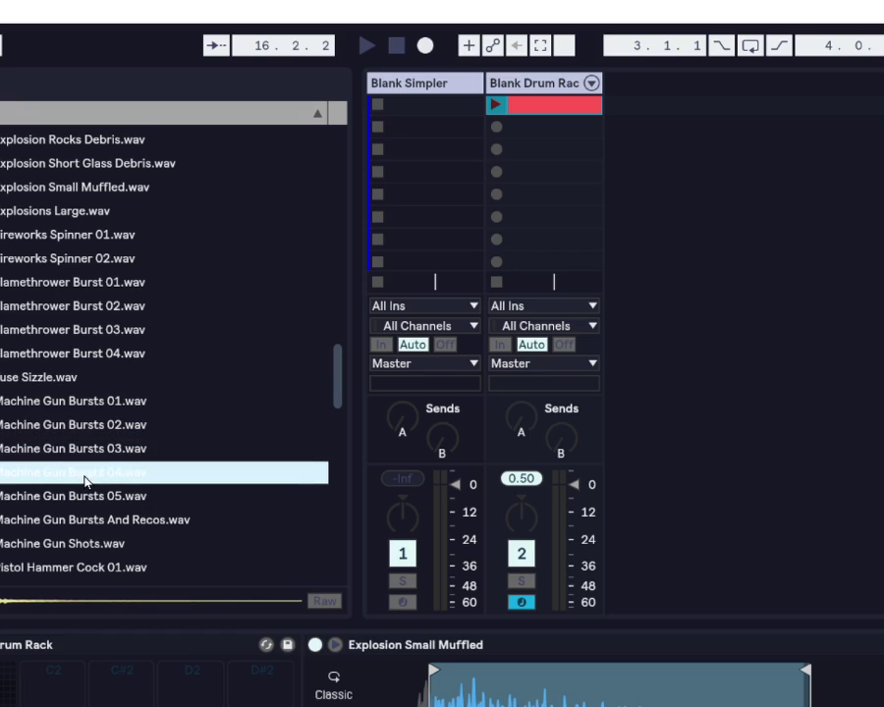
click(92, 519)
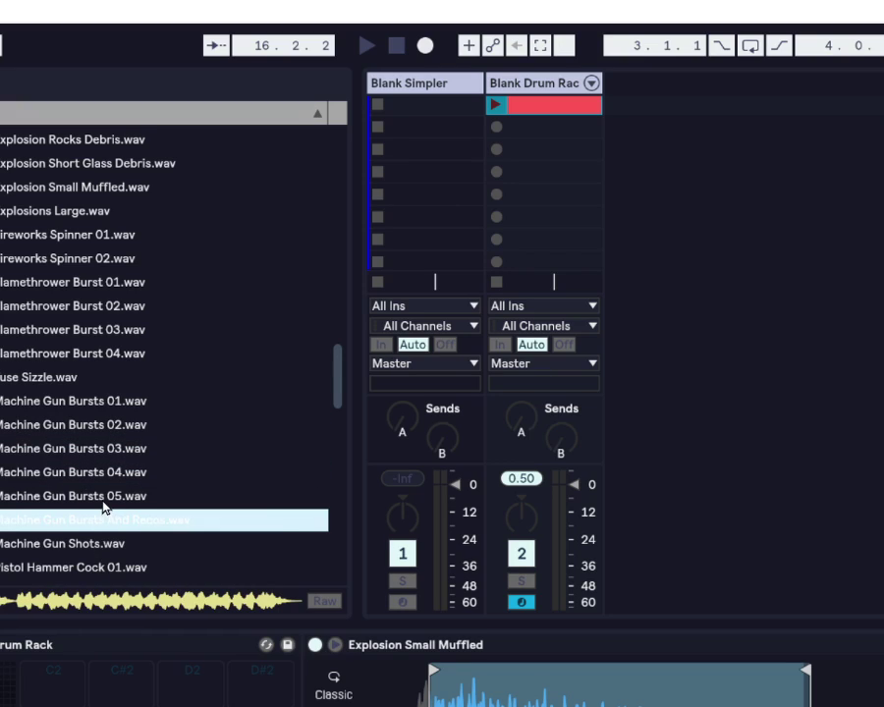
click(105, 503)
click(105, 476)
click(105, 519)
click(106, 546)
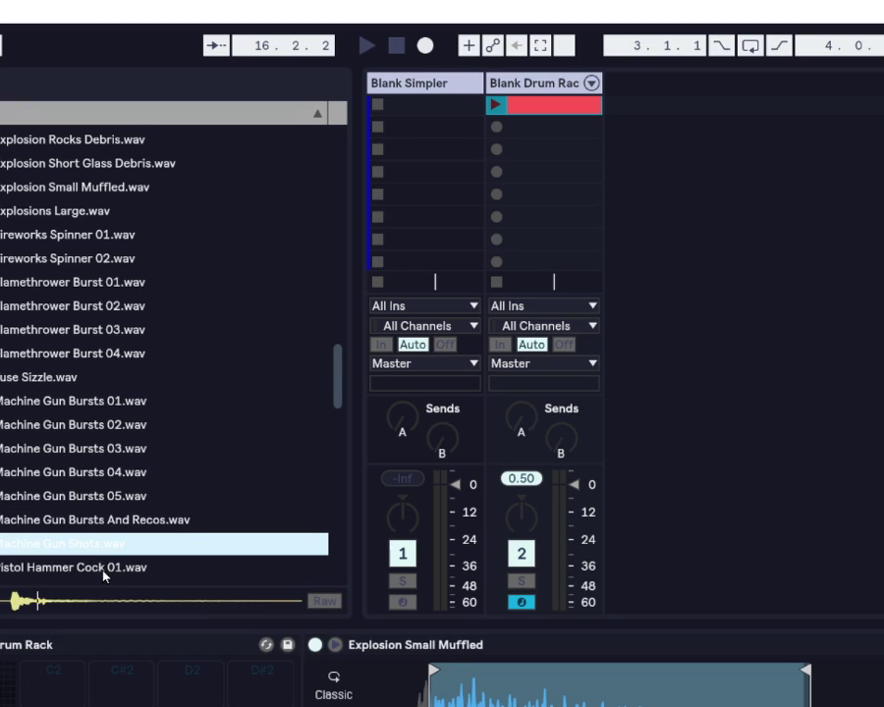
- Audition the pistol samples from Pistol Hammer Cock 01 to Pistol Silencer 02
click(104, 568)
scroll(106, 550, down, 2)
key(Down)
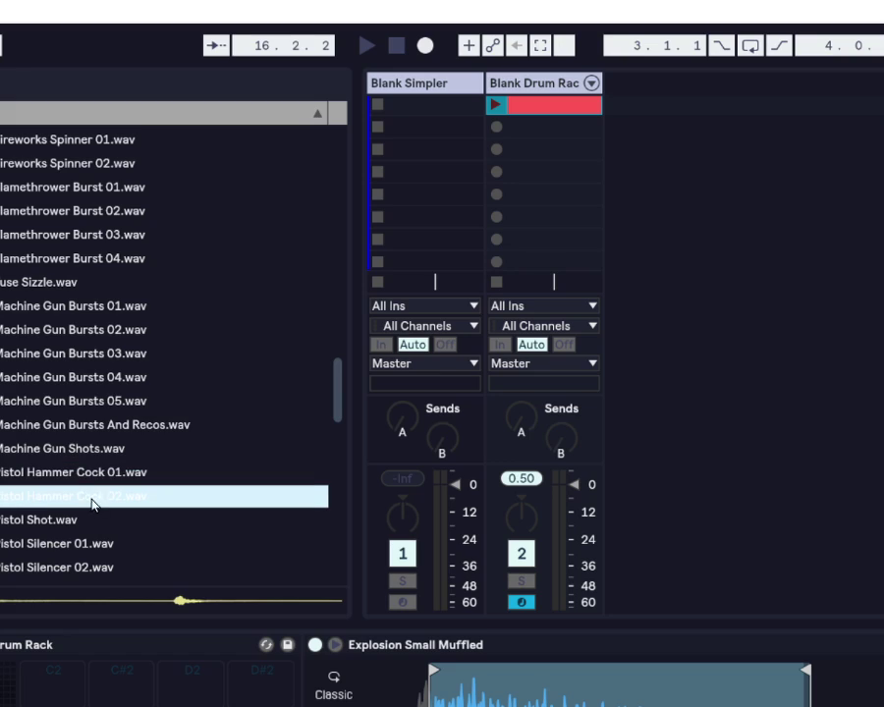
shift+click(92, 528)
click(85, 540)
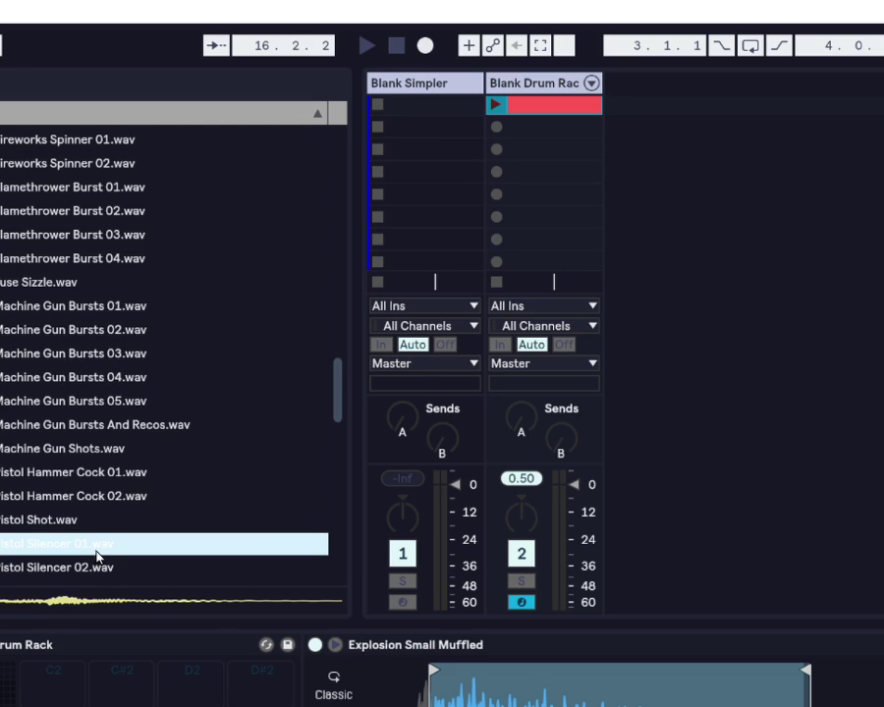
click(92, 565)
- Audition and compare Ricochets Off Dirt, Ricochets Off Rocks, Ricochets Off Wood and Rifle Bolt Action Cock 01
scroll(91, 570, down, 4)
key(Down)
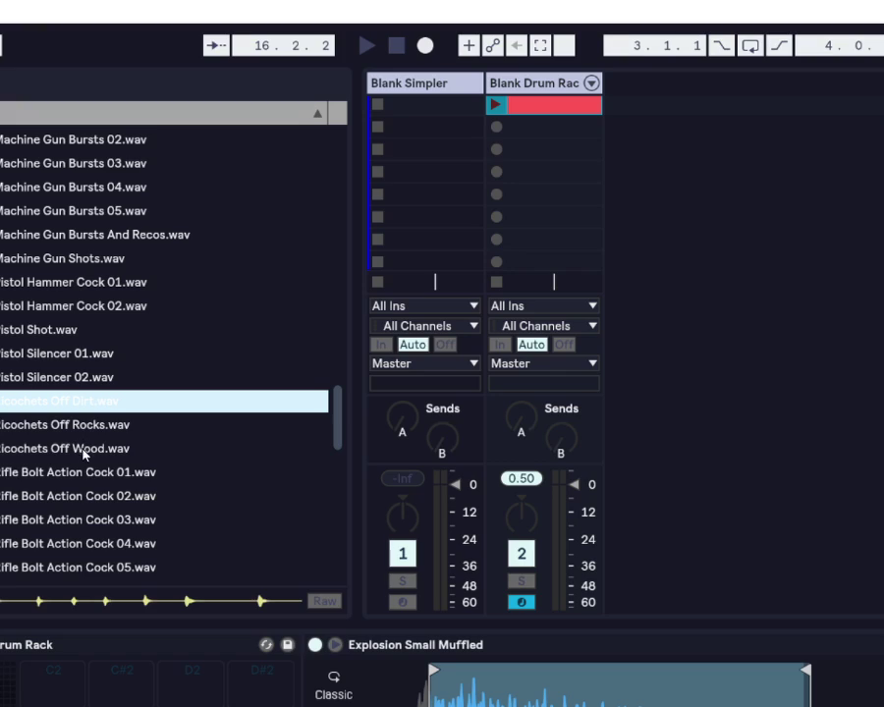
key(Down)
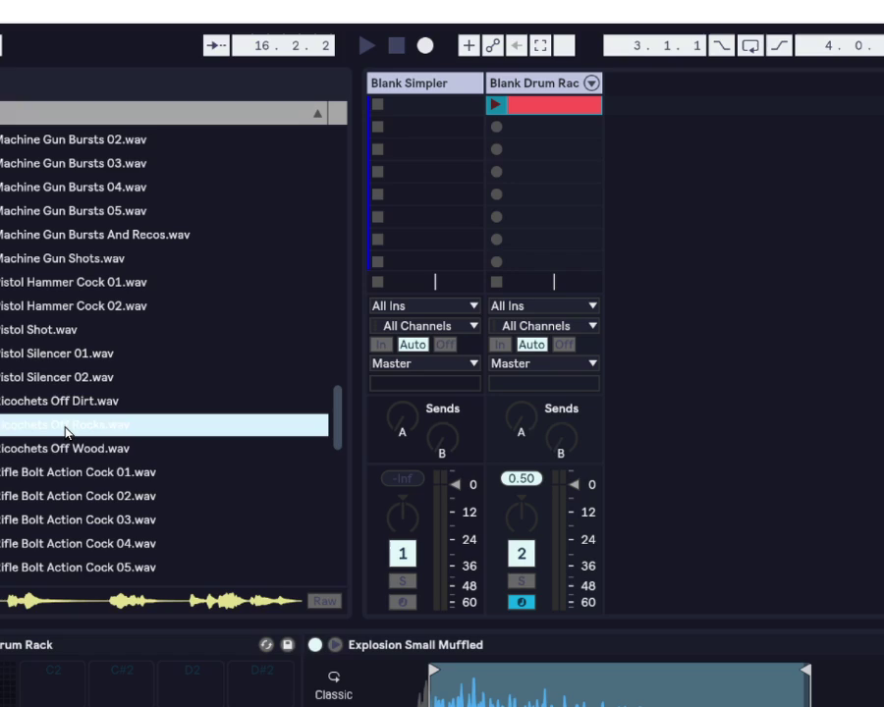
click(66, 452)
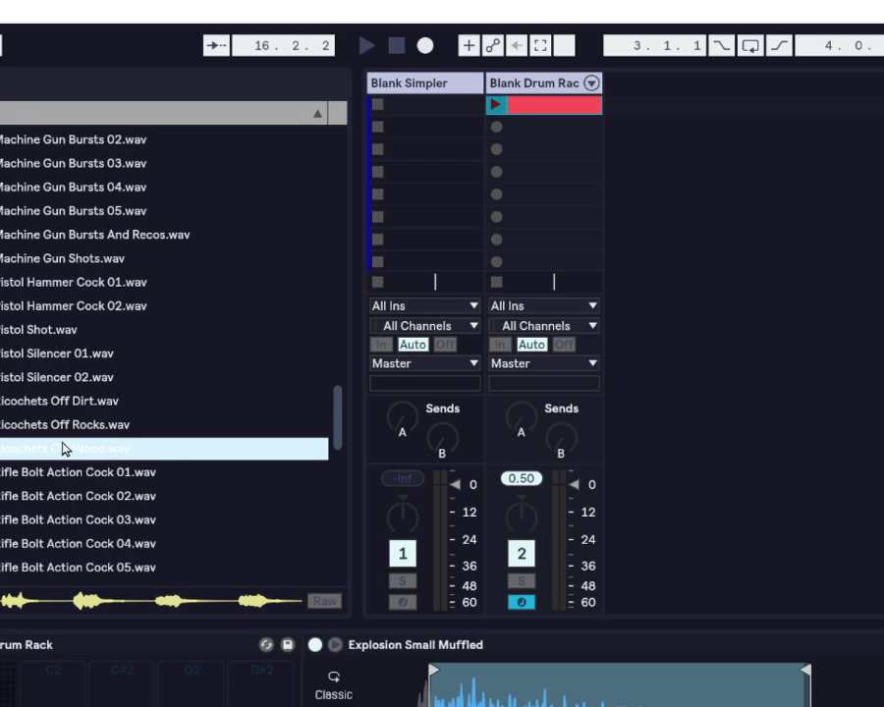
click(61, 474)
click(73, 424)
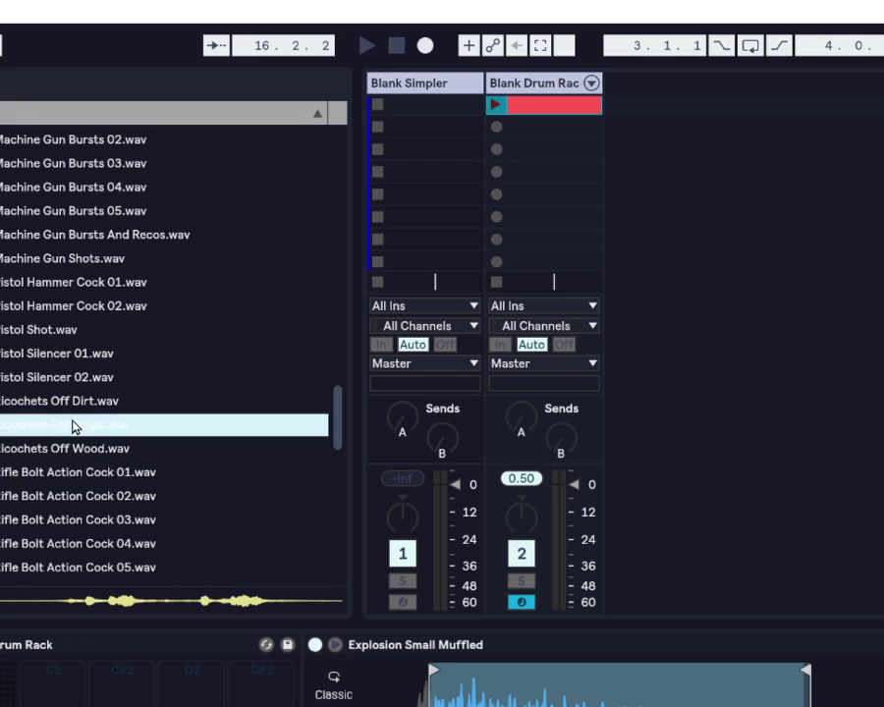
click(65, 452)
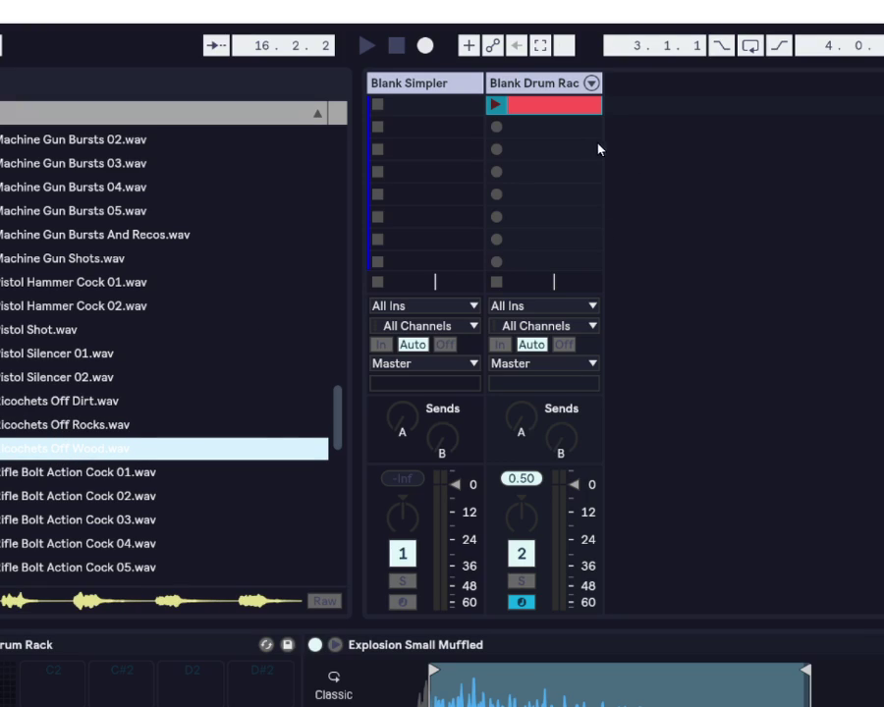
- Duplicate the Blank Drum Rack track
right_click(628, 95)
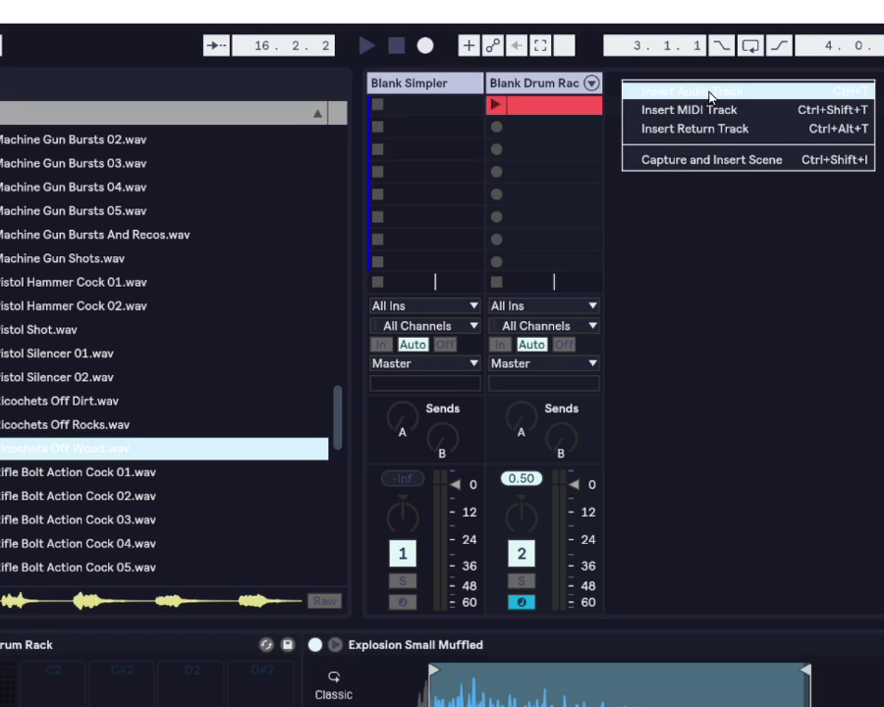
right_click(551, 89)
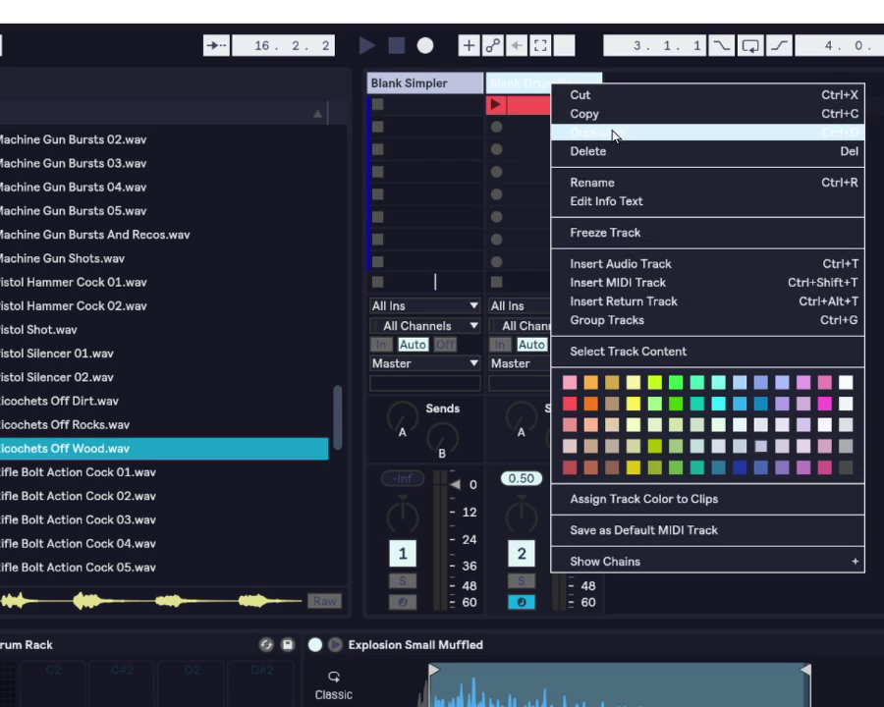
key(Escape)
key(ctrl+d)
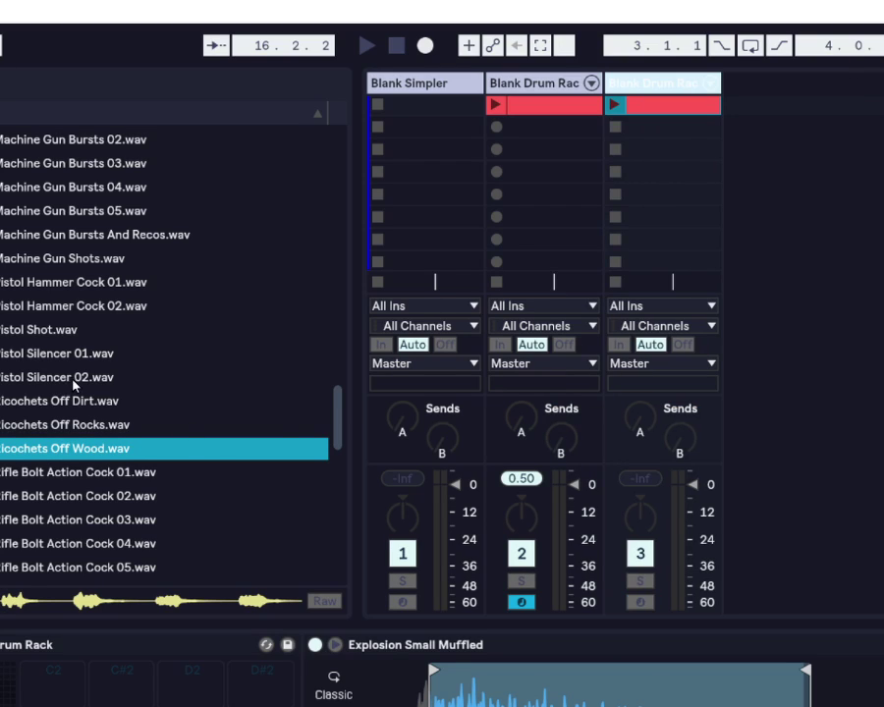
- Try to load Ricochets Off Wood onto the duplicated drum rack track, and select that track
click(48, 454)
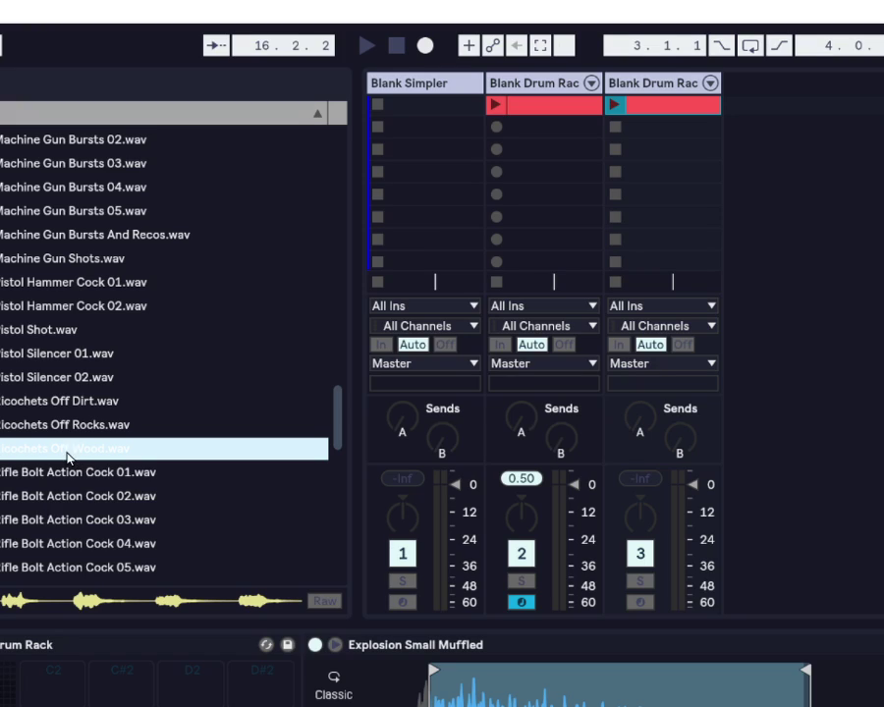
drag(67, 457, 648, 115)
click(647, 86)
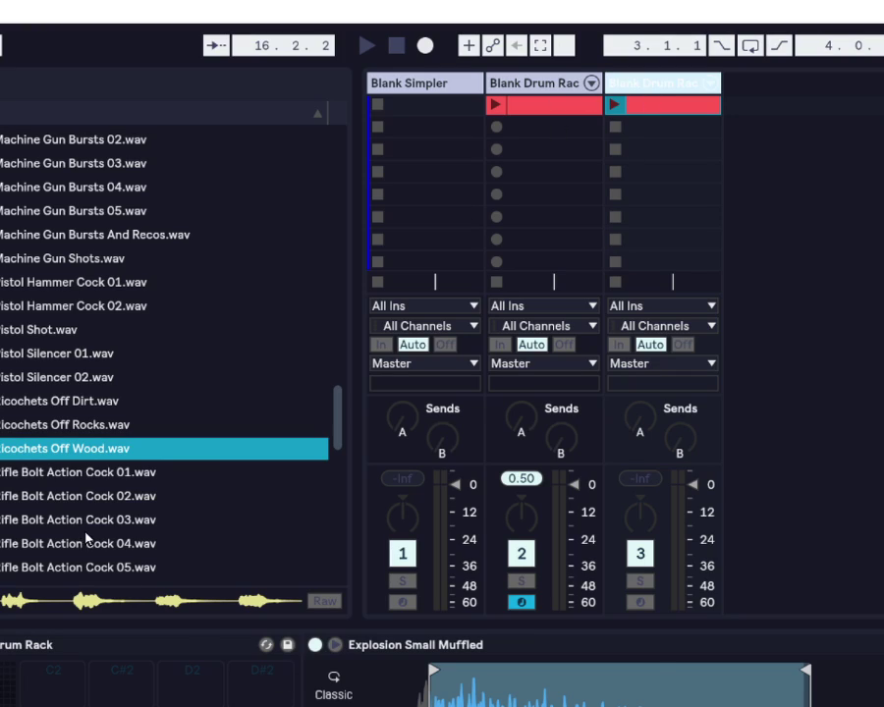
- Audition Ricochets Off Wood against Rifle Bolt Action Cock 01, 02 and 04, and Ricochets Off Rocks
click(87, 451)
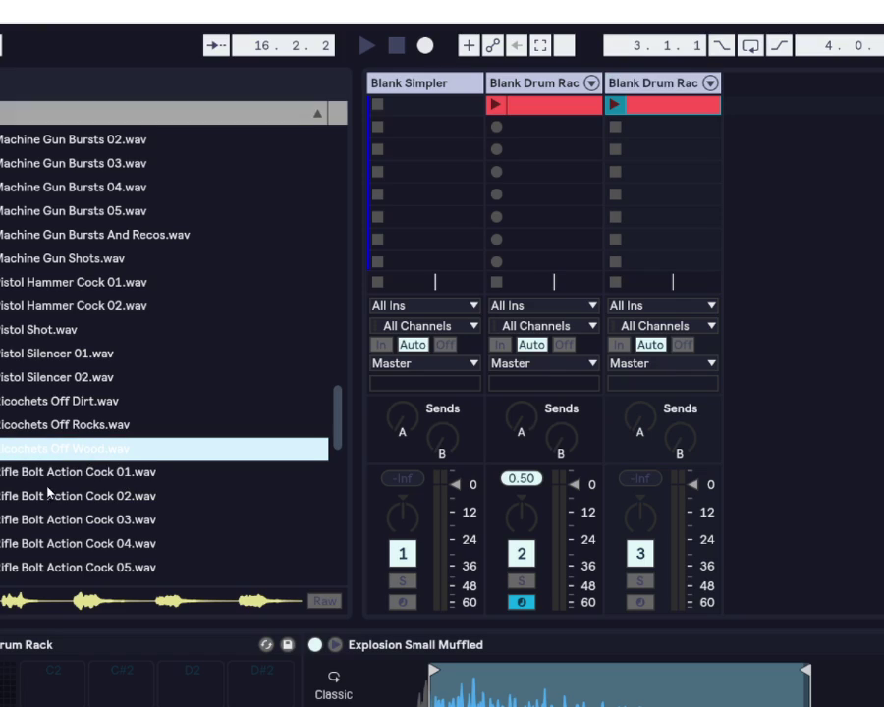
click(65, 474)
click(75, 497)
click(81, 448)
click(73, 544)
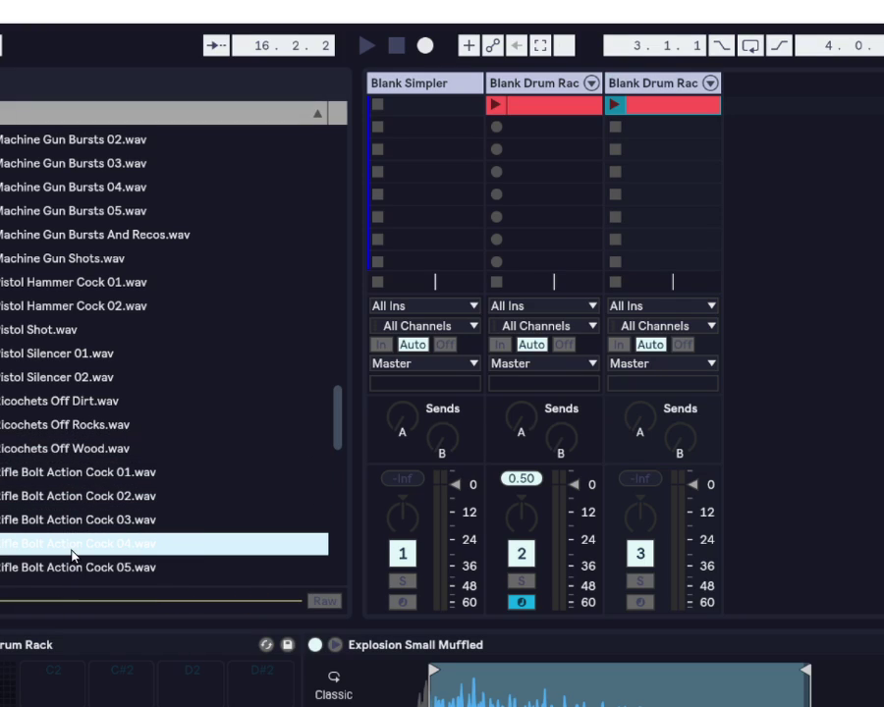
click(80, 451)
click(79, 475)
click(89, 430)
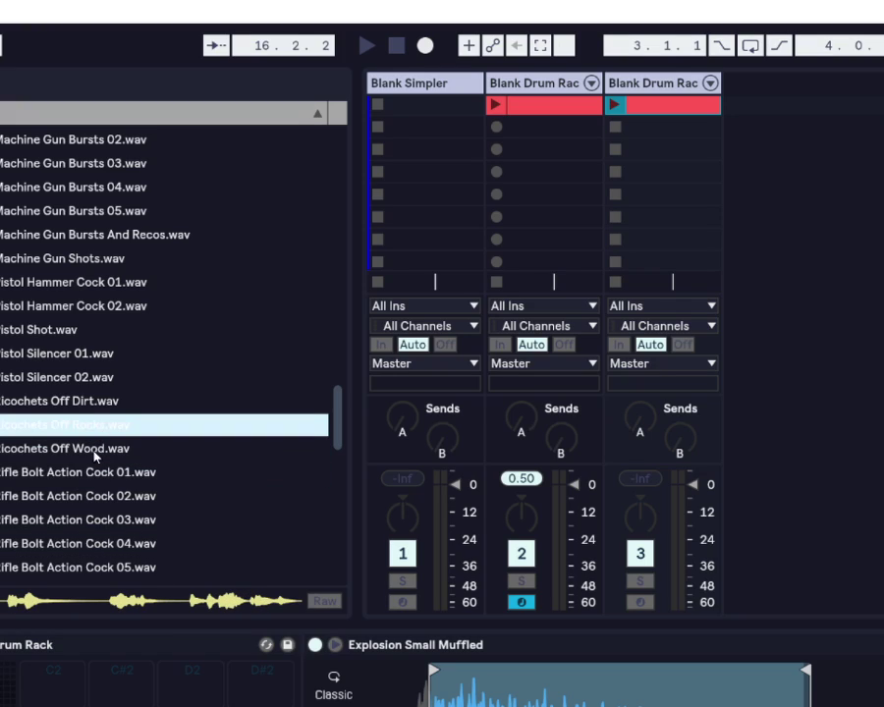
- Audition Ricochets Off Dirt, Ricochets Off Rocks, Pistol Silencer 01 and 02, Pistol Hammer Cock 02 and Pistol Shot
click(78, 404)
click(74, 423)
click(79, 381)
click(88, 356)
click(73, 381)
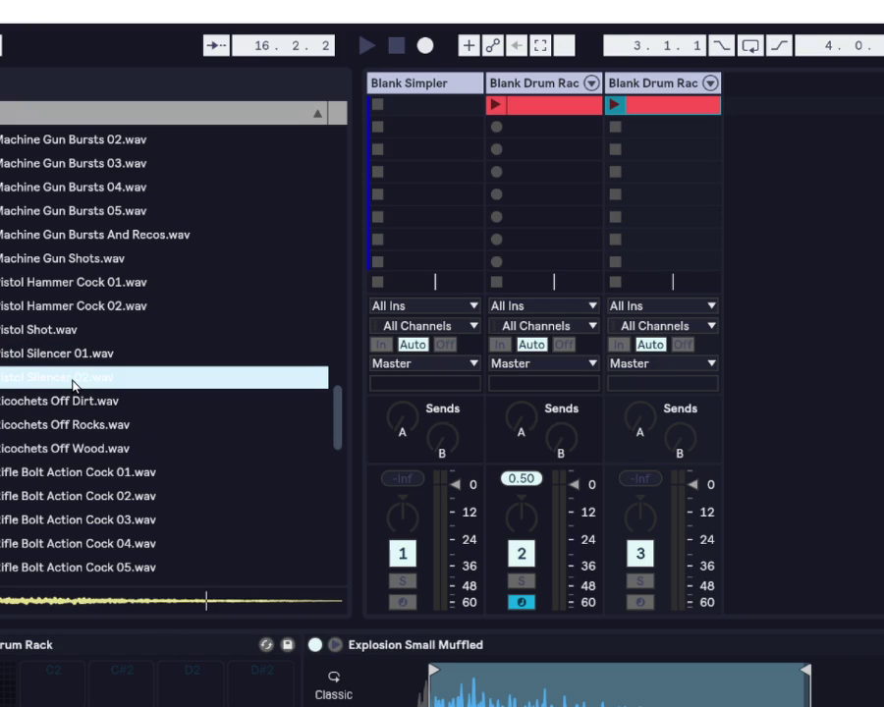
click(63, 305)
click(65, 329)
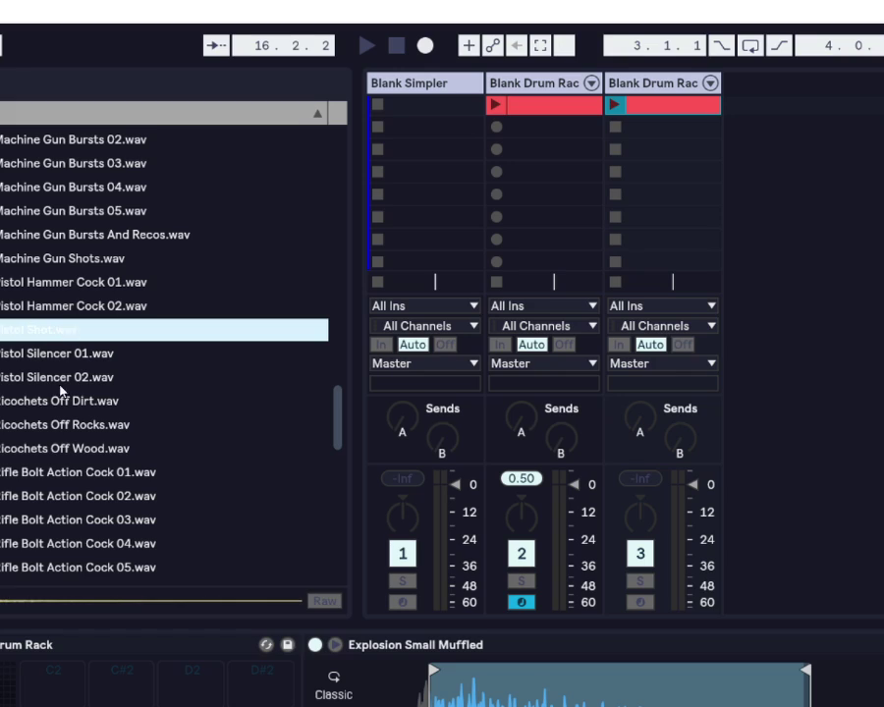
- Audition Rifle Bolt Action Cock 04 and 05, Rocks Rubble Sweetener 01, Shotgun Pumps 02 and Sword Cut Through Flesh 01
click(75, 546)
click(80, 571)
scroll(84, 520, down, 5)
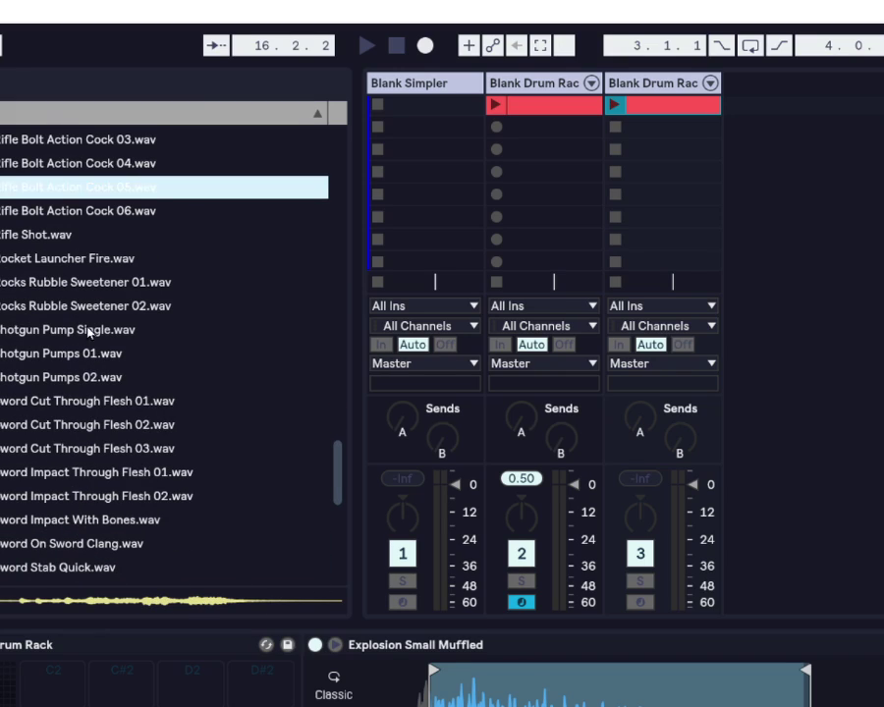
click(83, 282)
click(72, 378)
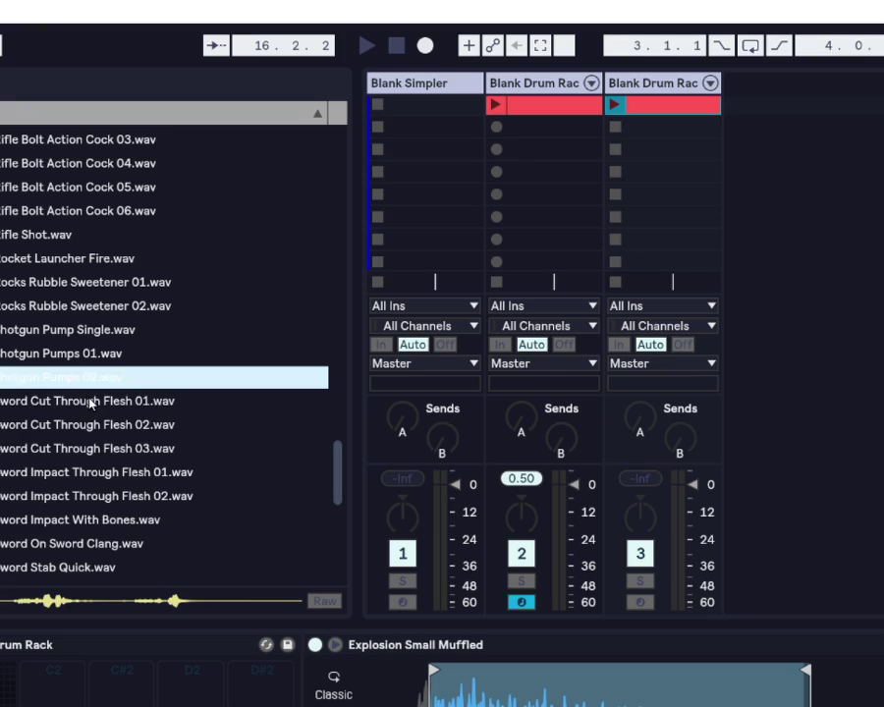
click(90, 403)
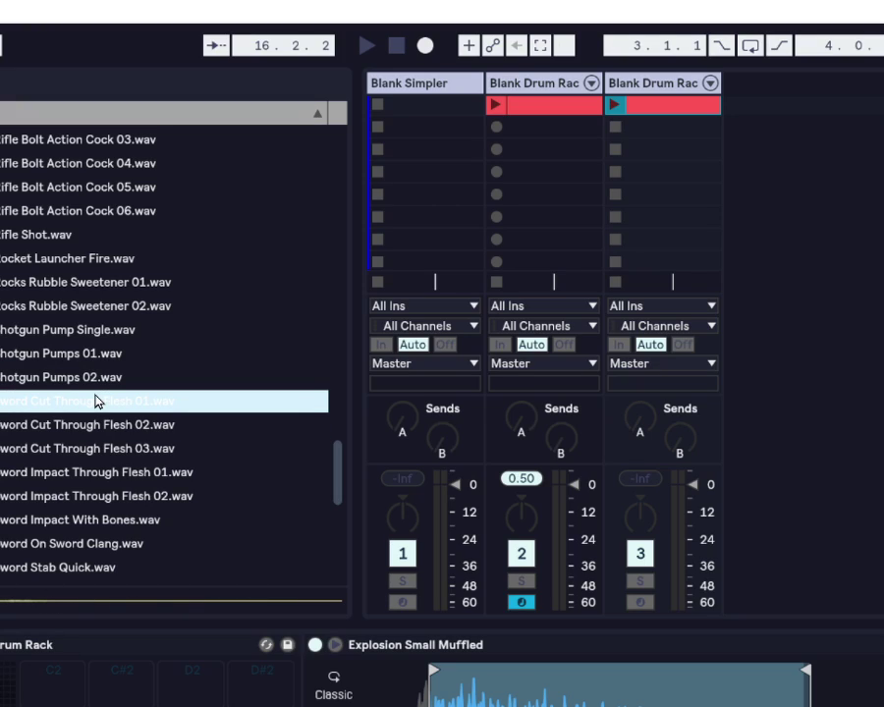
- Audition Shotgun Pumps 02, Sword Impact Through Flesh 01 and 02, Sword Impact With Bones and Sword On Sword Clang
click(59, 378)
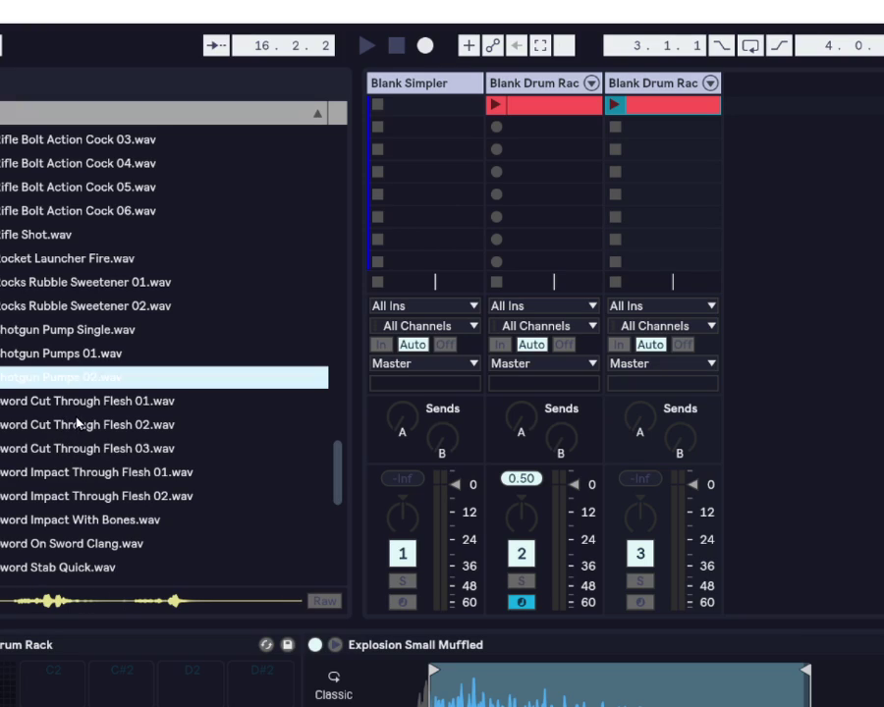
click(61, 475)
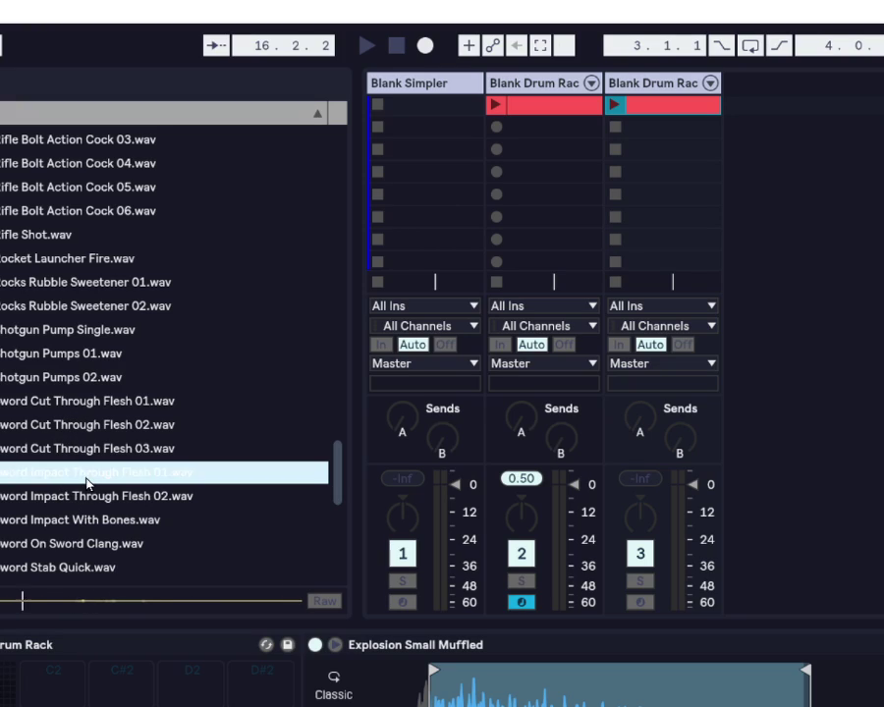
click(83, 495)
click(86, 517)
click(84, 539)
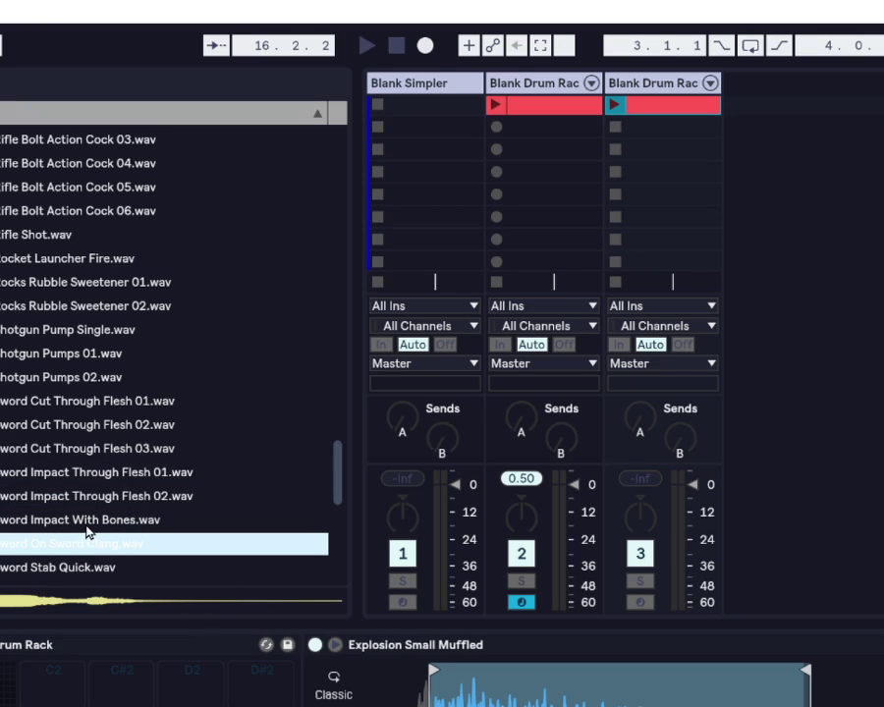
click(87, 524)
click(96, 476)
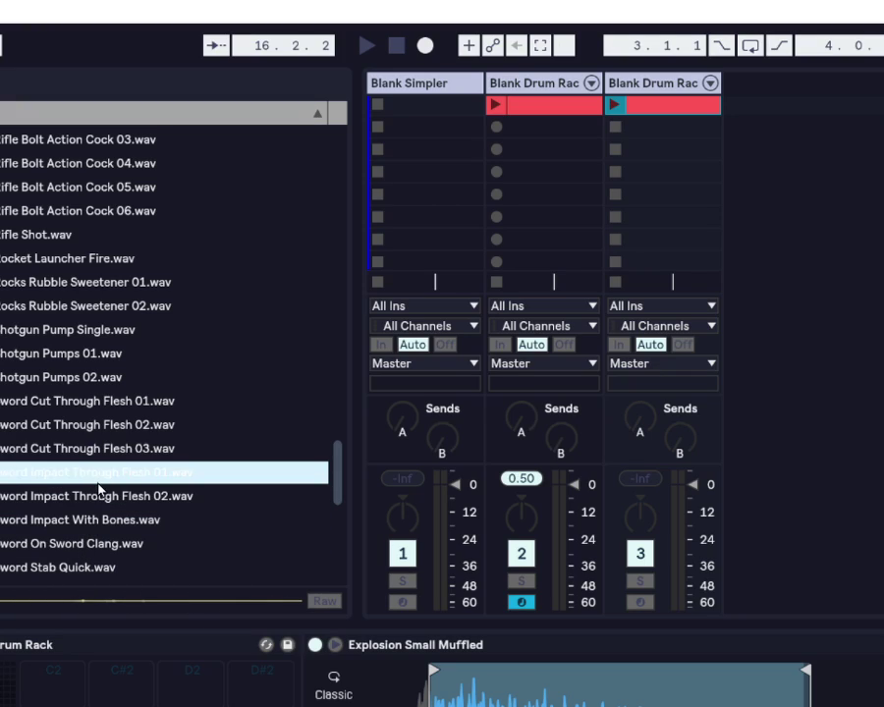
click(84, 521)
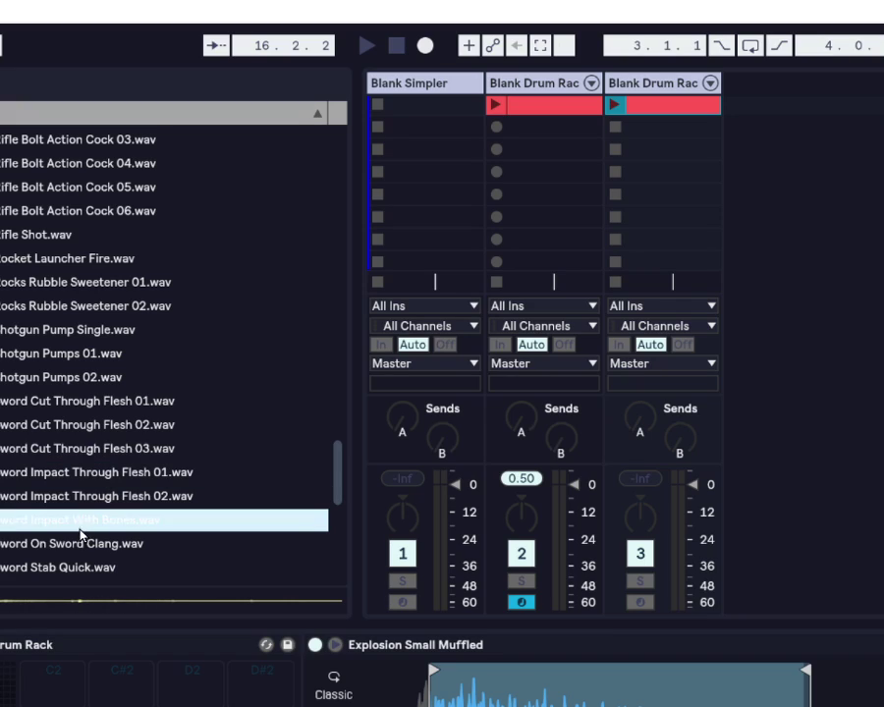
- Load Sword Cut Through Flesh 03 and Sword Impact Through Flesh 01 into the drum rack
scroll(94, 479, down, 1)
click(105, 385)
click(108, 403)
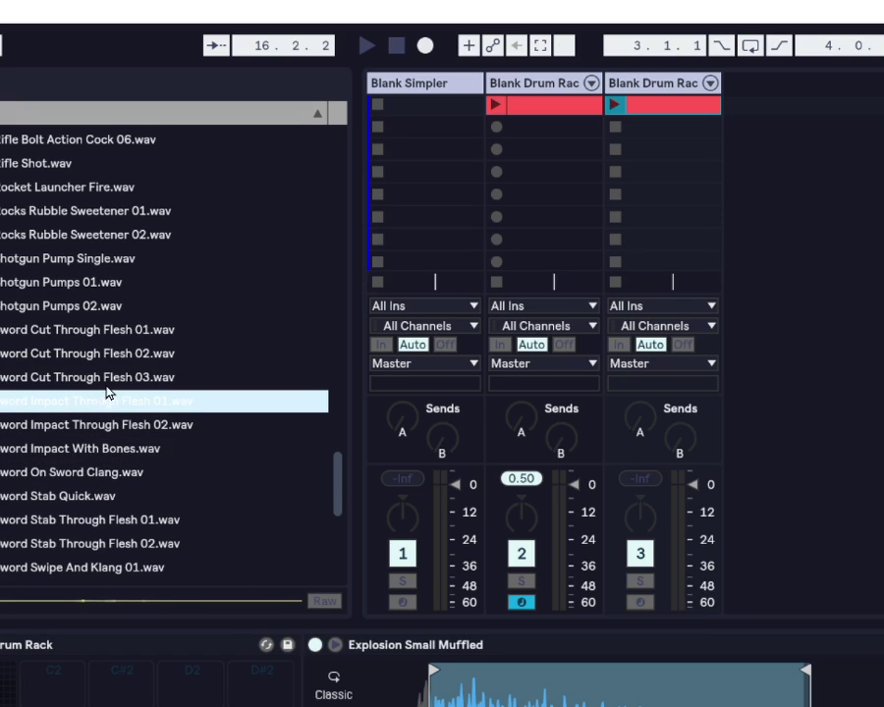
click(106, 386)
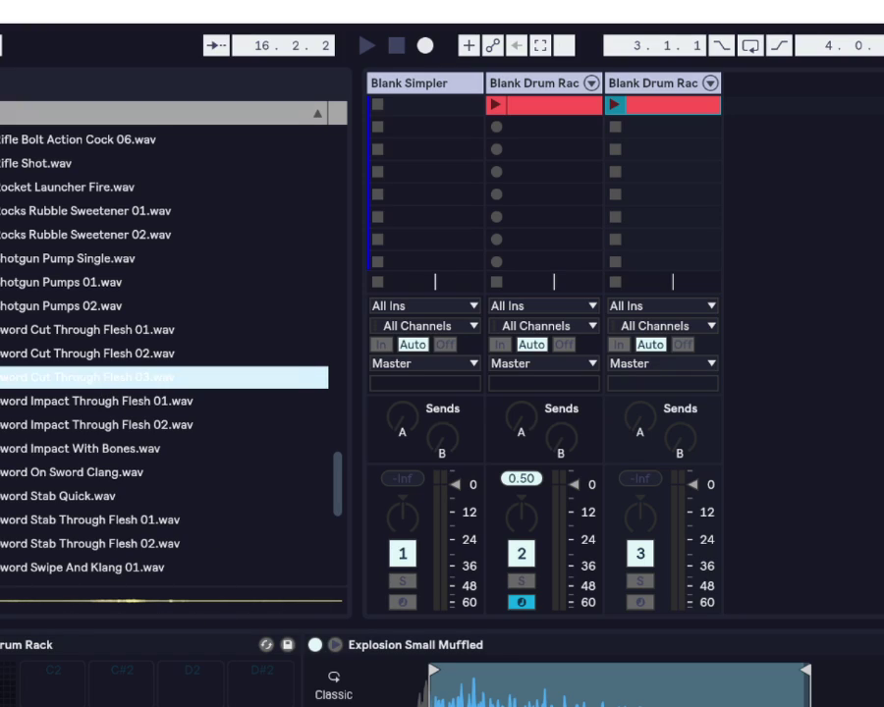
click(75, 404)
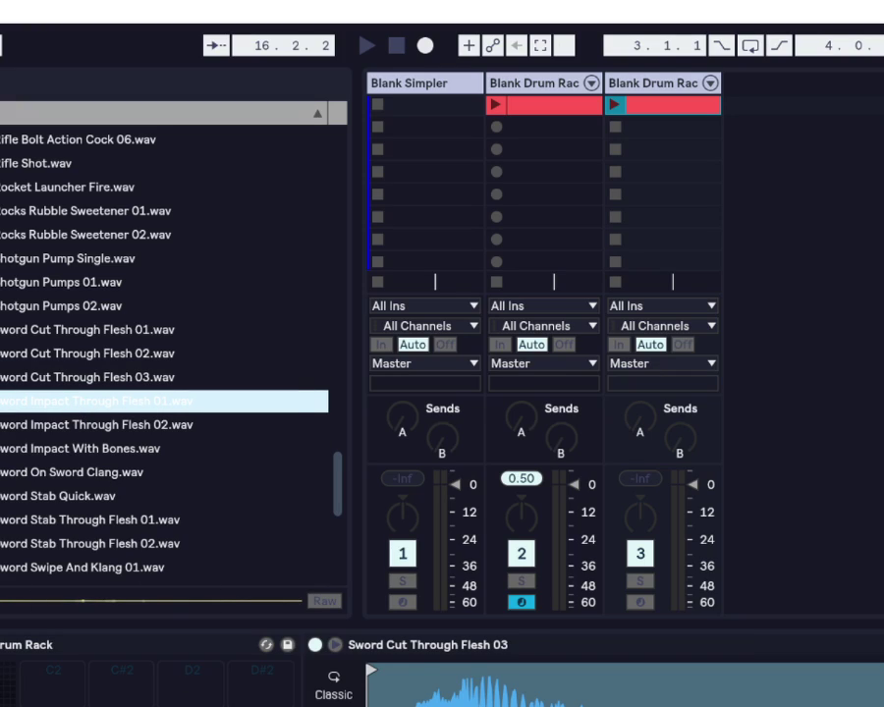
- Audition Sword Impact With Bones and Sword Stab Quick, and load Sword On Sword Clang onto the D#2 pad
click(83, 472)
click(86, 456)
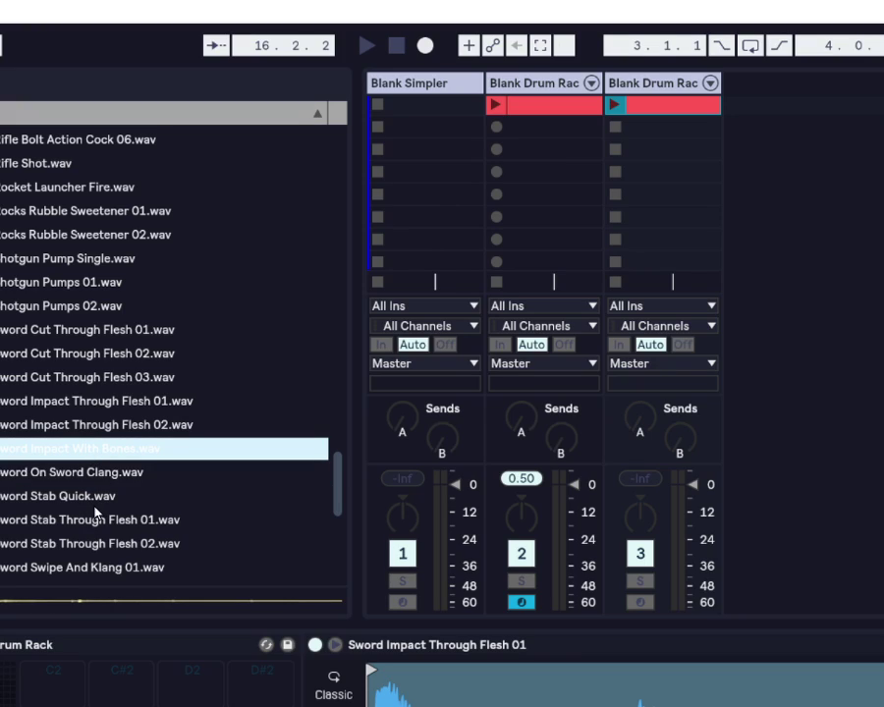
click(92, 498)
click(94, 473)
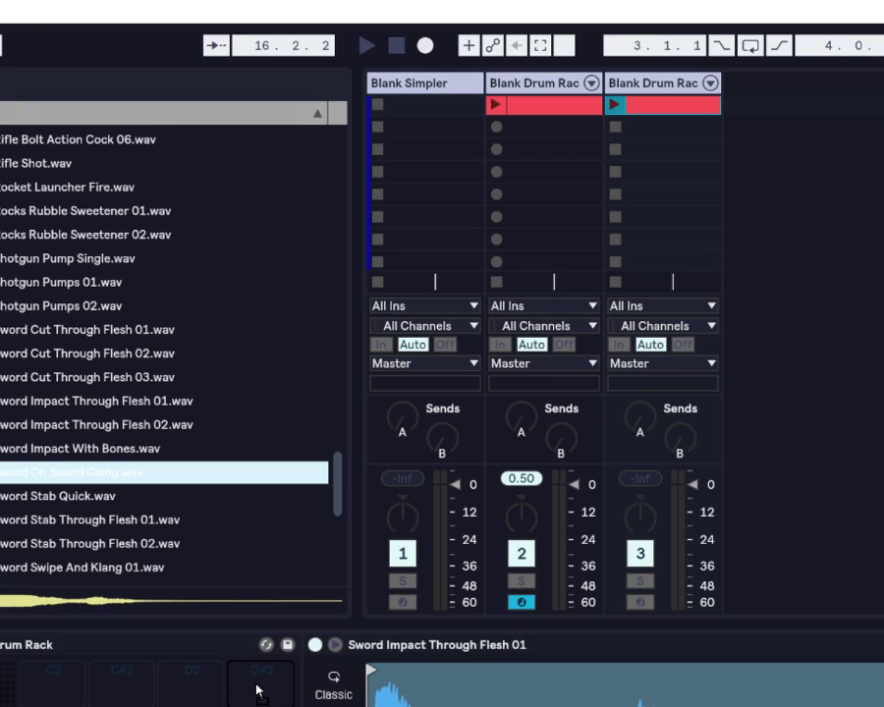
drag(257, 691, 259, 688)
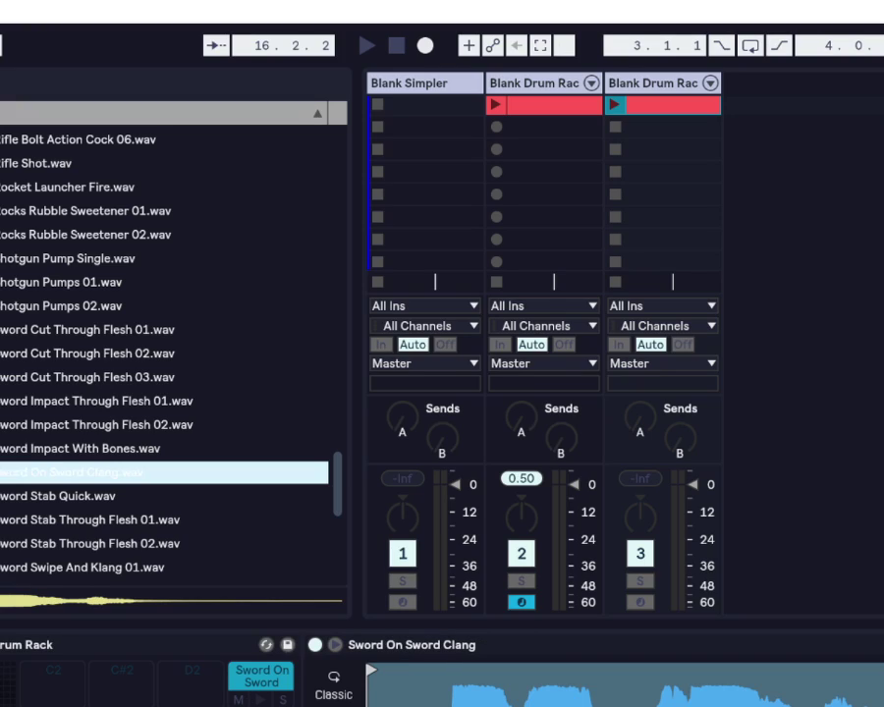
click(69, 472)
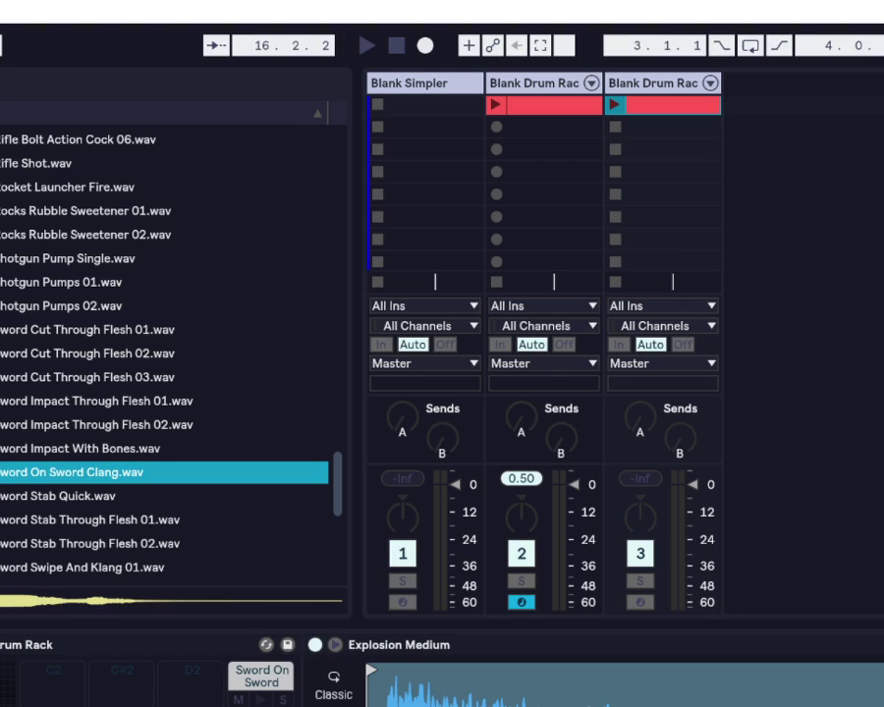
- Audition Sword Stab Through Flesh 01 and 02 and Sword Swipe And Klang 01, 02 and 03
click(71, 532)
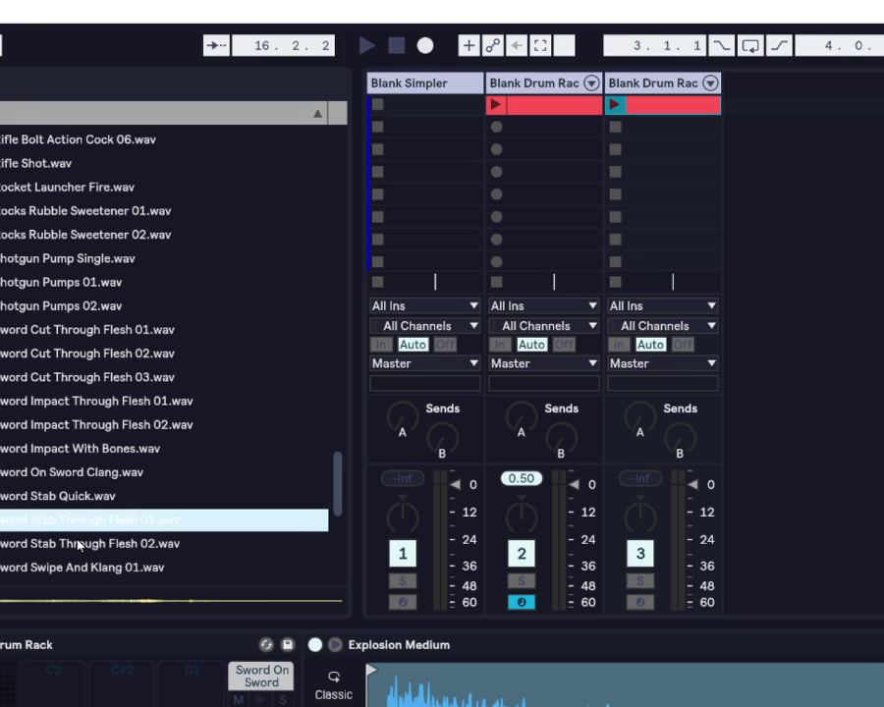
click(77, 544)
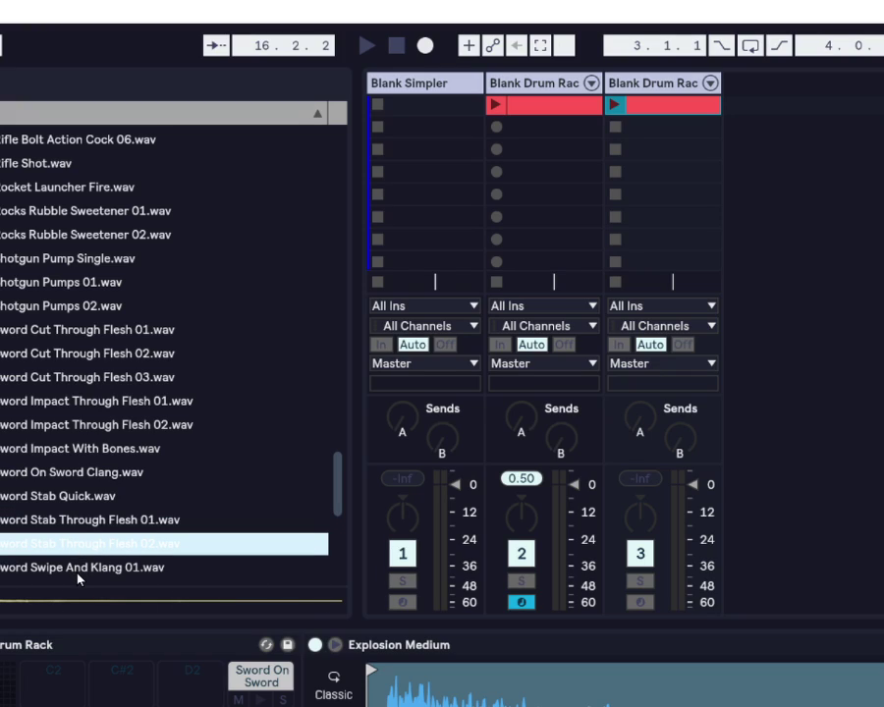
click(79, 570)
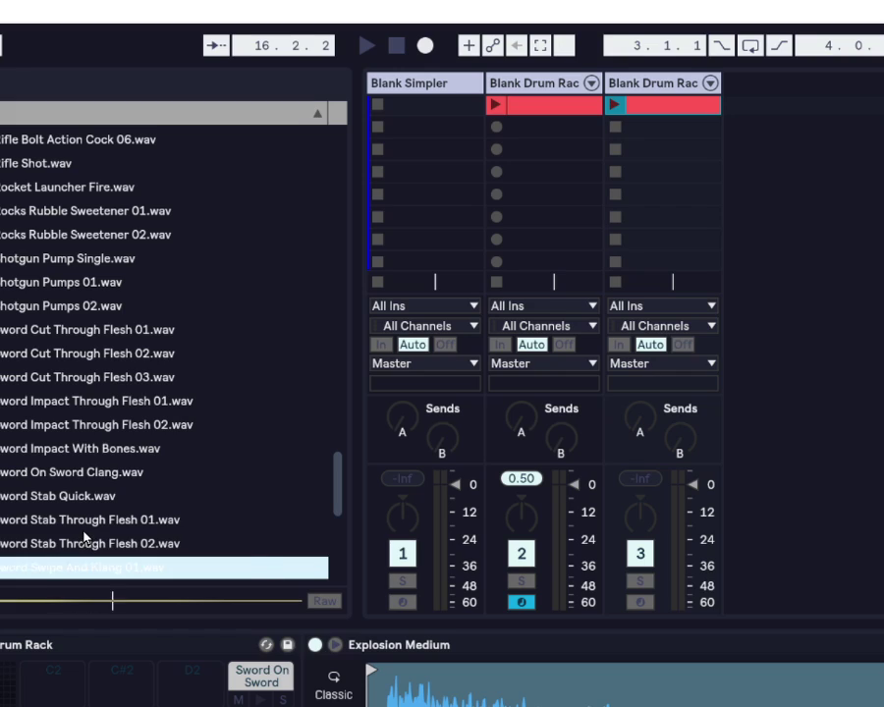
scroll(108, 550, down, 1)
click(79, 565)
scroll(96, 521, down, 4)
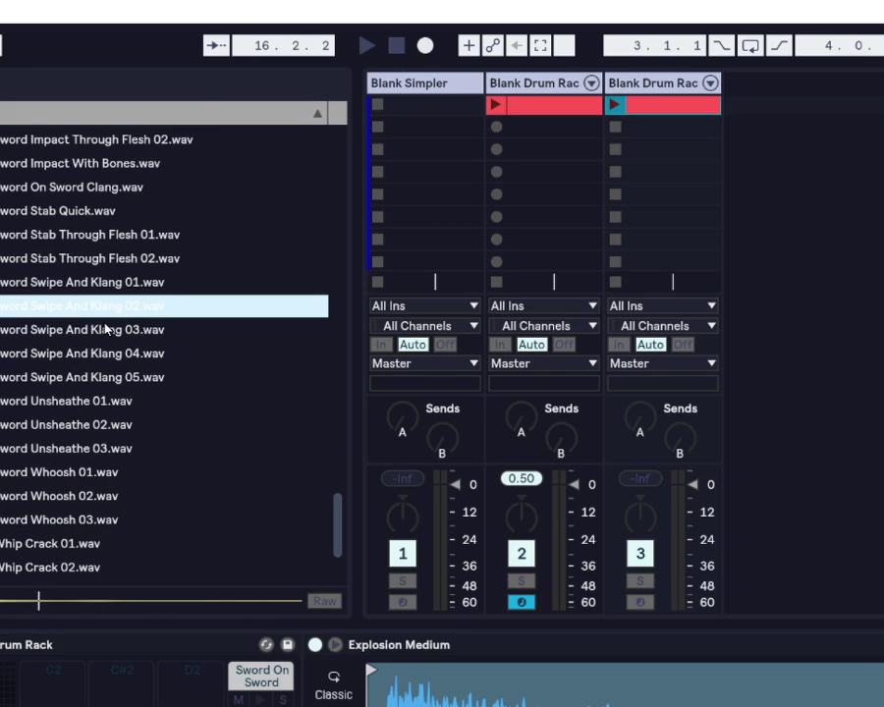
click(118, 328)
- Audition Sword Unsheathe 02 and 03 and Sword Whoosh 01, 02 and 03
click(98, 447)
click(87, 499)
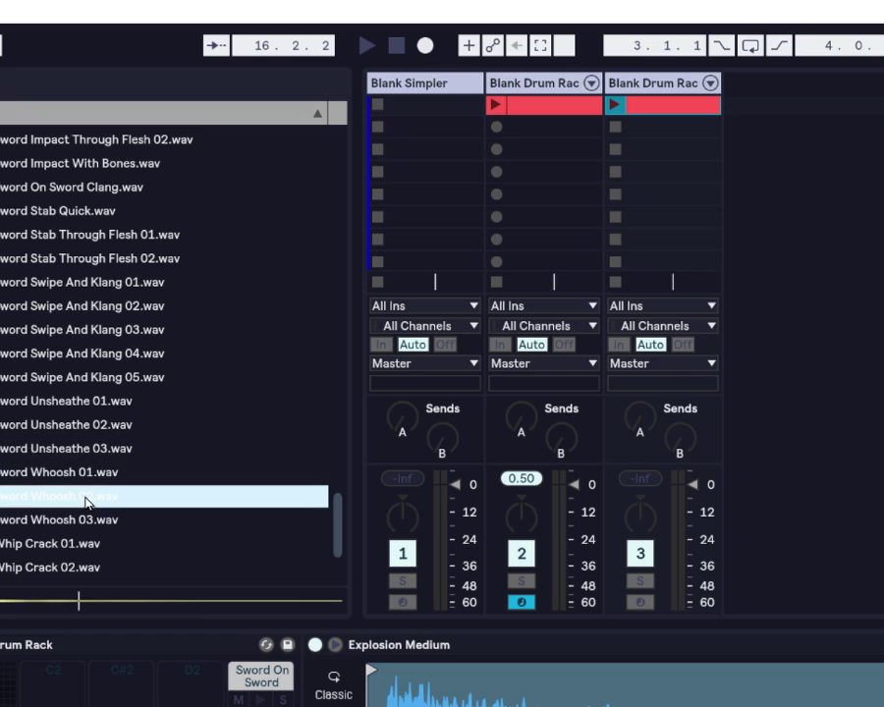
click(104, 516)
click(106, 469)
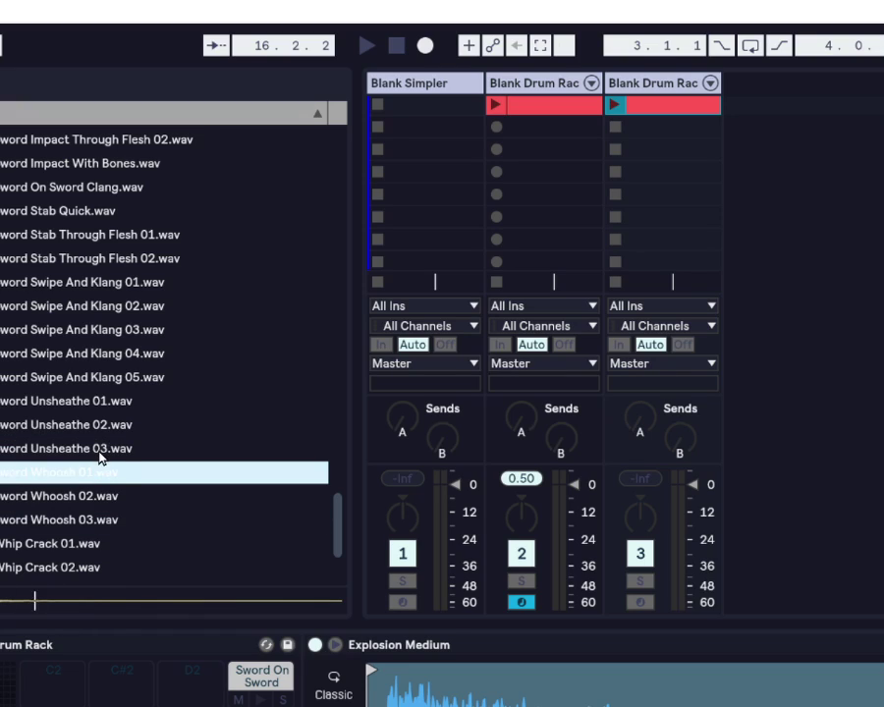
click(103, 449)
click(102, 423)
scroll(83, 535, down, 3)
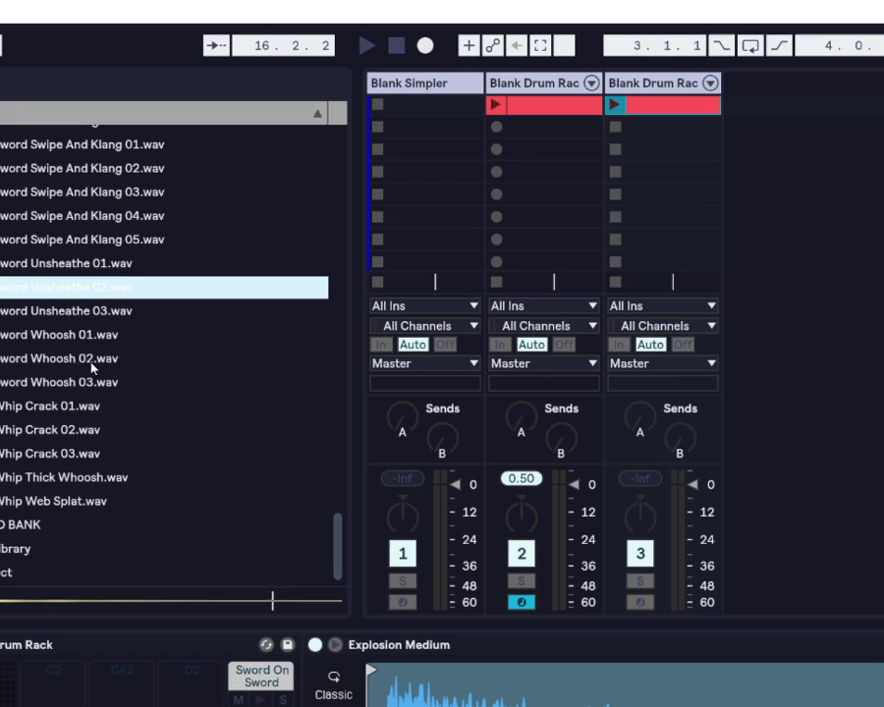
click(93, 360)
- Audition the Whip Crack samples, Whip Web Splat and Whip Thick Whoosh, and compare them with Sword Whoosh 02 and Sword Unsheathe 03
click(81, 407)
key(Down)
key(Down)
key(Down)
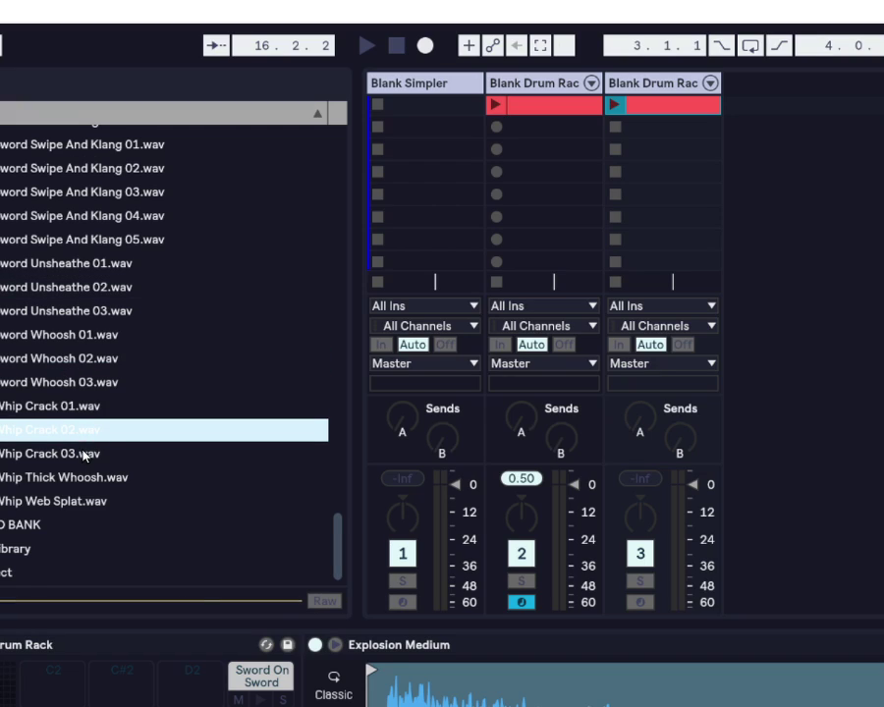
click(80, 503)
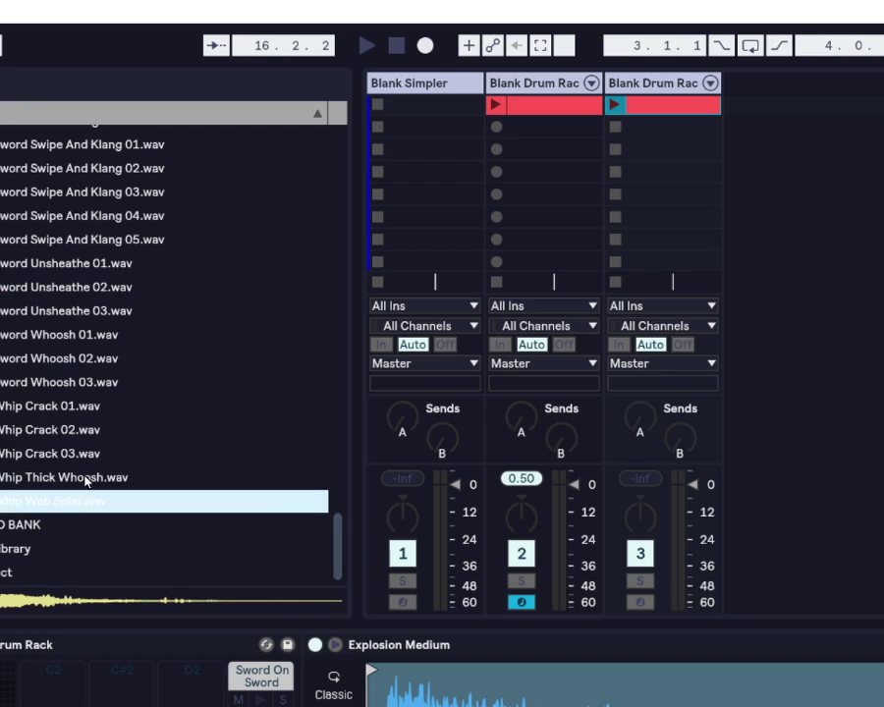
click(85, 476)
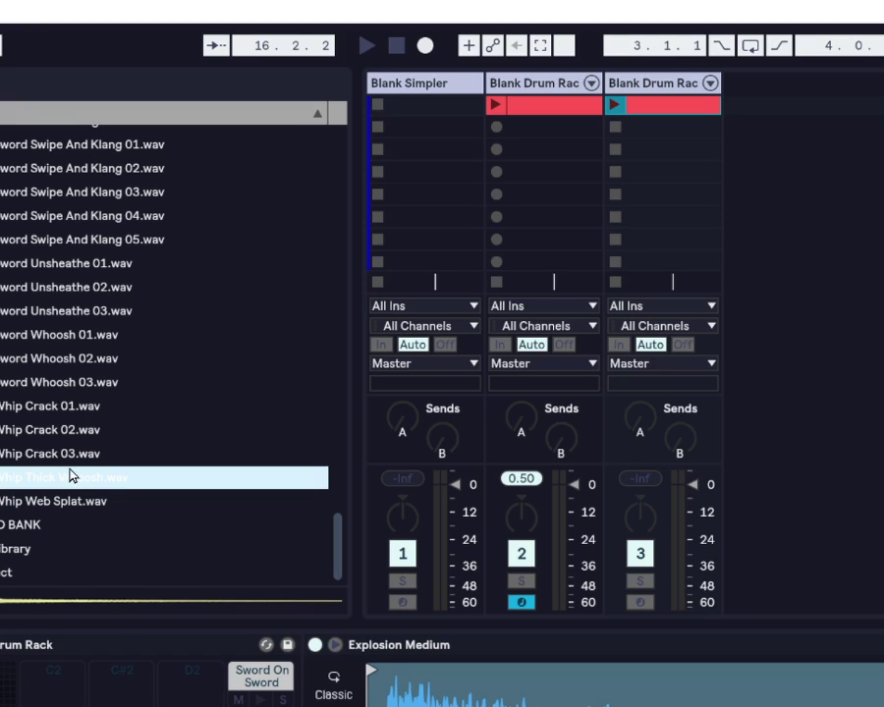
click(46, 479)
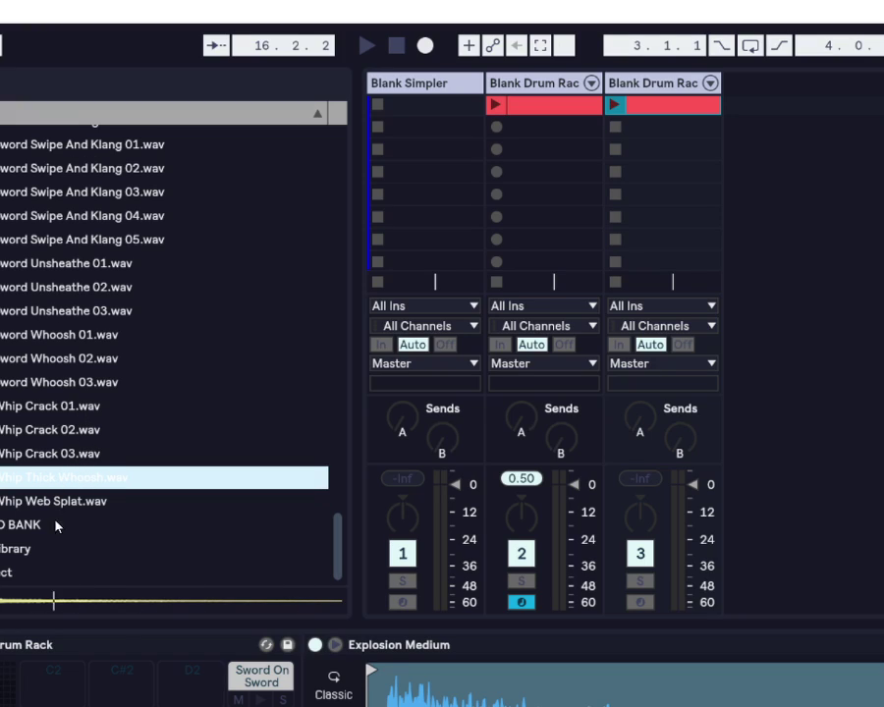
click(71, 412)
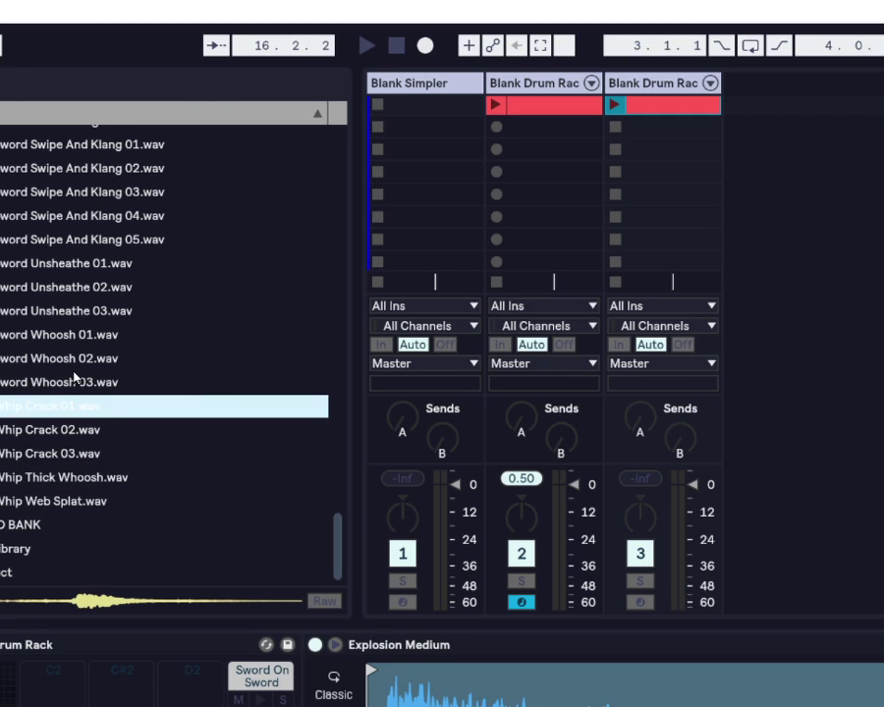
click(76, 357)
click(77, 316)
- Audition Machine Gun Bursts 01 and load Fuse Sizzle into the drum rack
scroll(75, 360, up, 12)
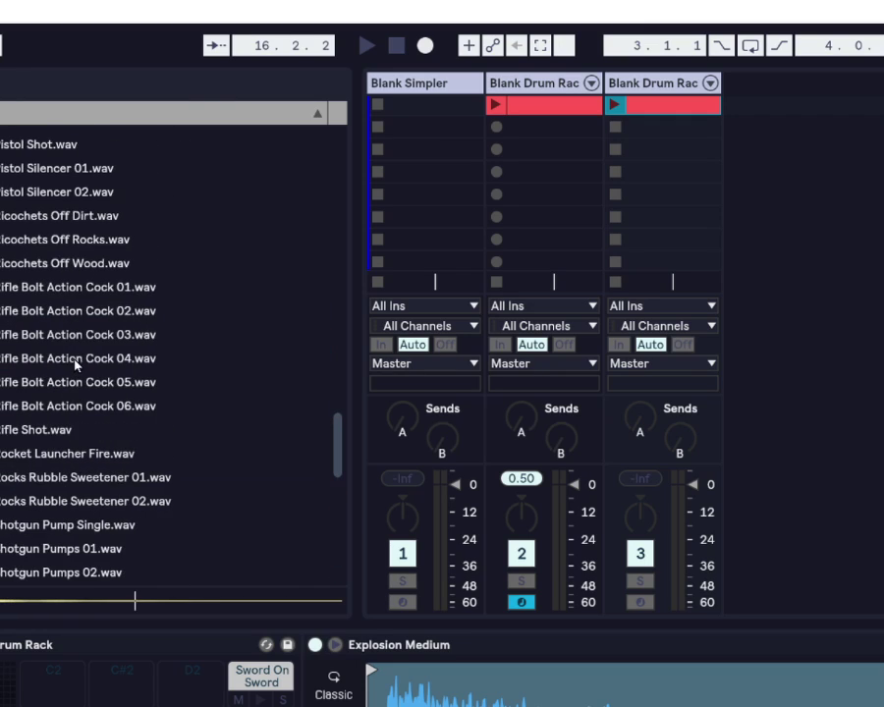
click(78, 360)
click(87, 312)
scroll(85, 317, up, 5)
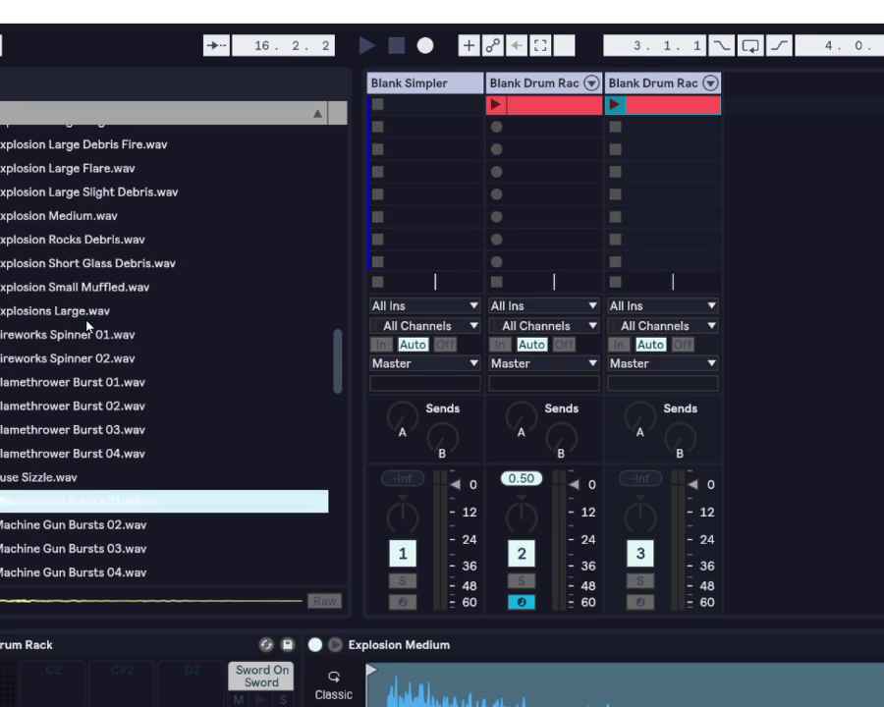
click(34, 527)
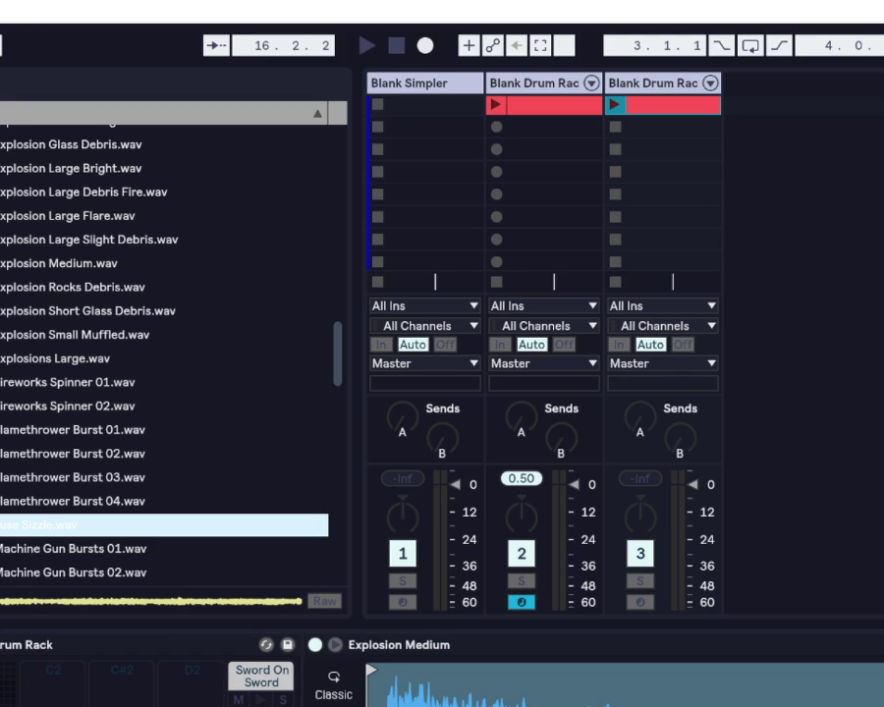
- Audition Flamethrower Burst 01 through 04, and load Fireworks Spinner 02 onto the D2 pad
click(71, 503)
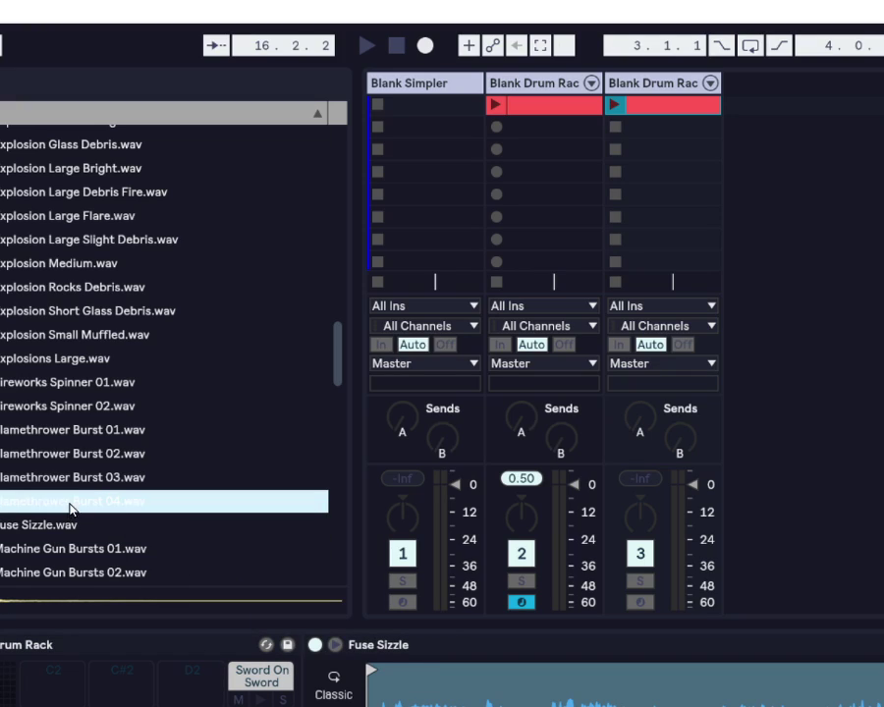
click(80, 477)
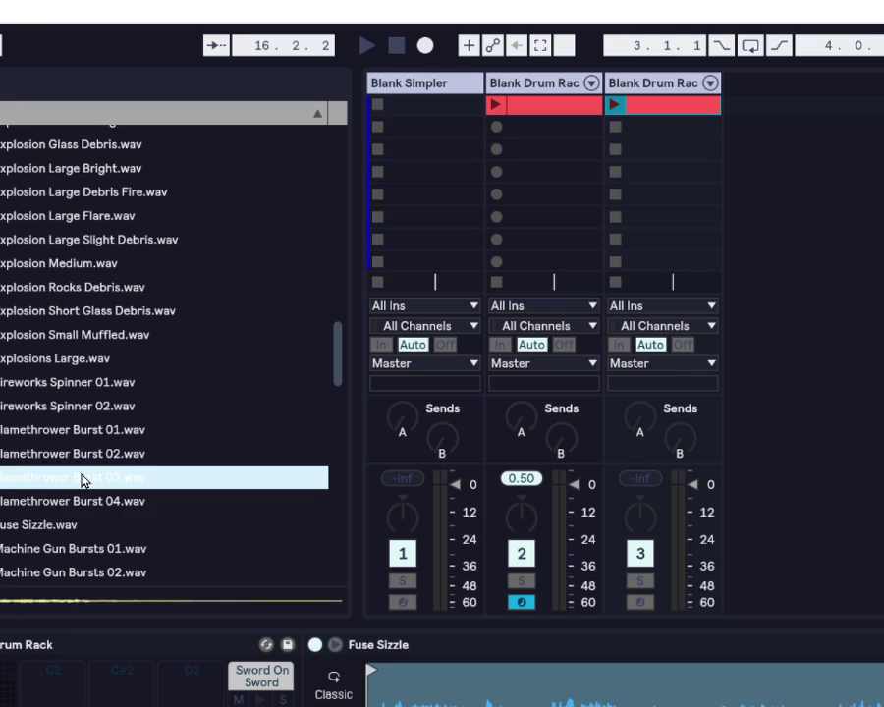
click(90, 454)
click(96, 429)
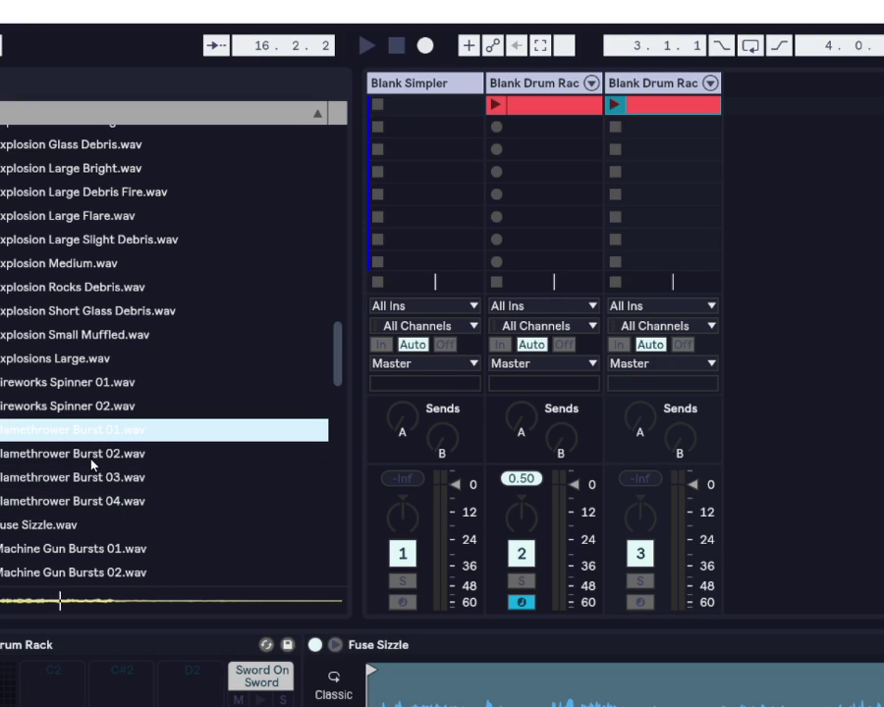
click(96, 405)
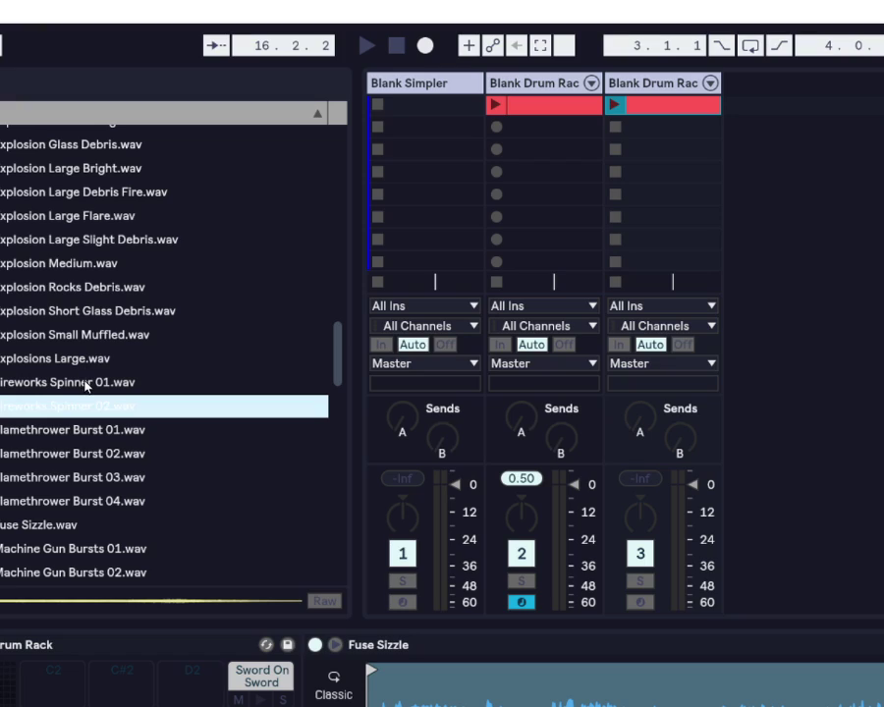
drag(66, 409, 191, 675)
- Audition Fireworks Spinner 01, Explosions Large, Explosion Small Muffled, Explosion Short Glass Debris and Bullet Body Hit
click(81, 385)
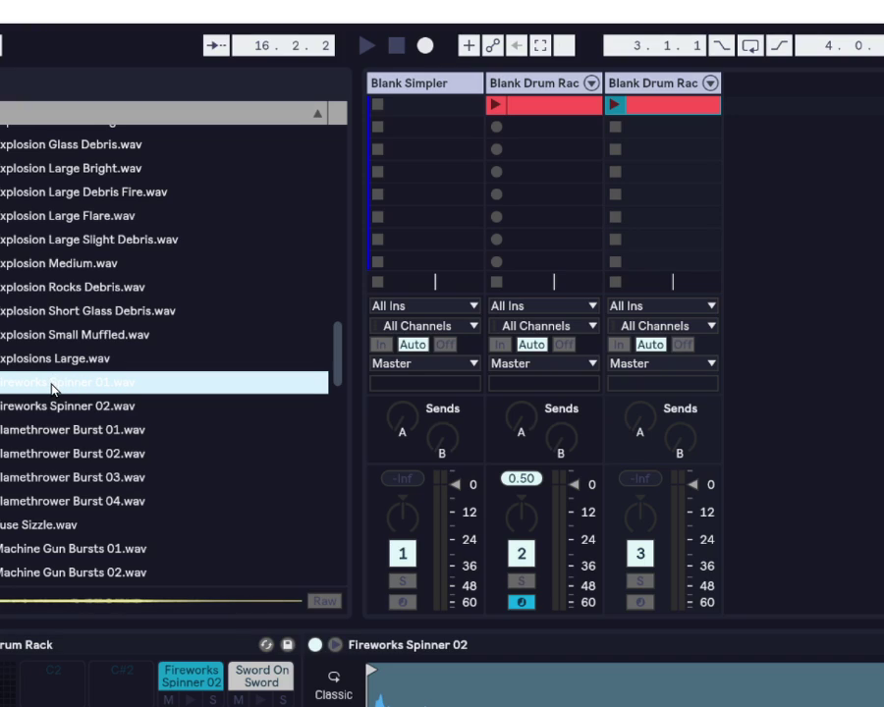
click(72, 357)
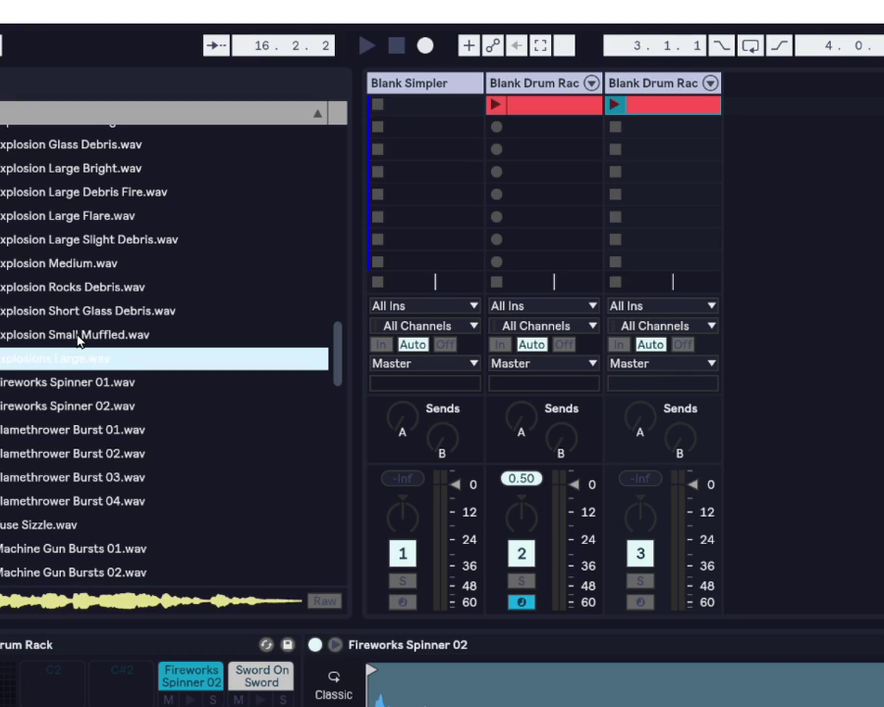
click(78, 338)
scroll(82, 329, up, 1)
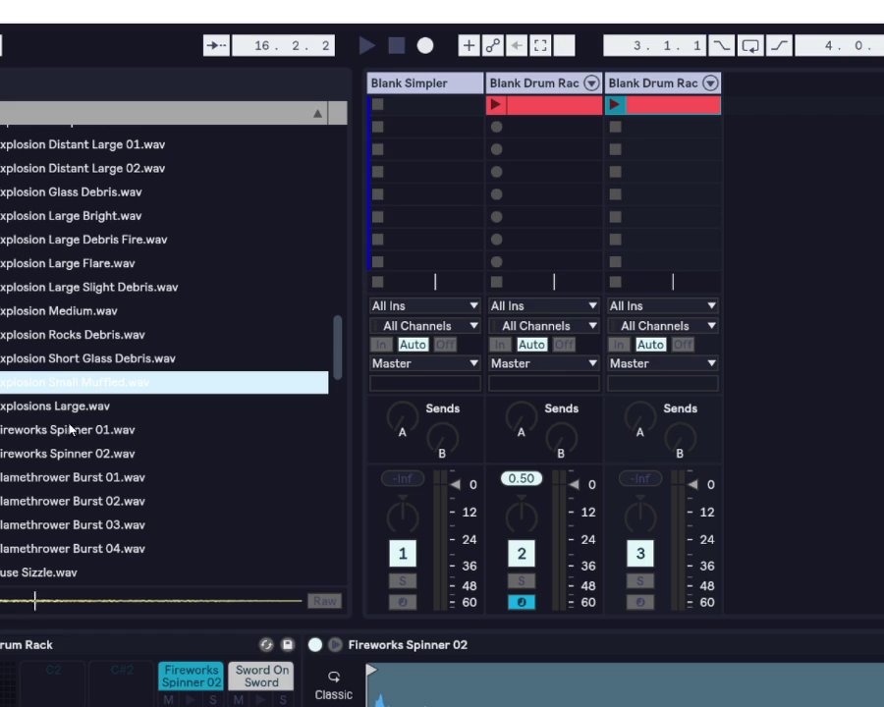
click(89, 358)
scroll(121, 381, up, 7)
click(122, 381)
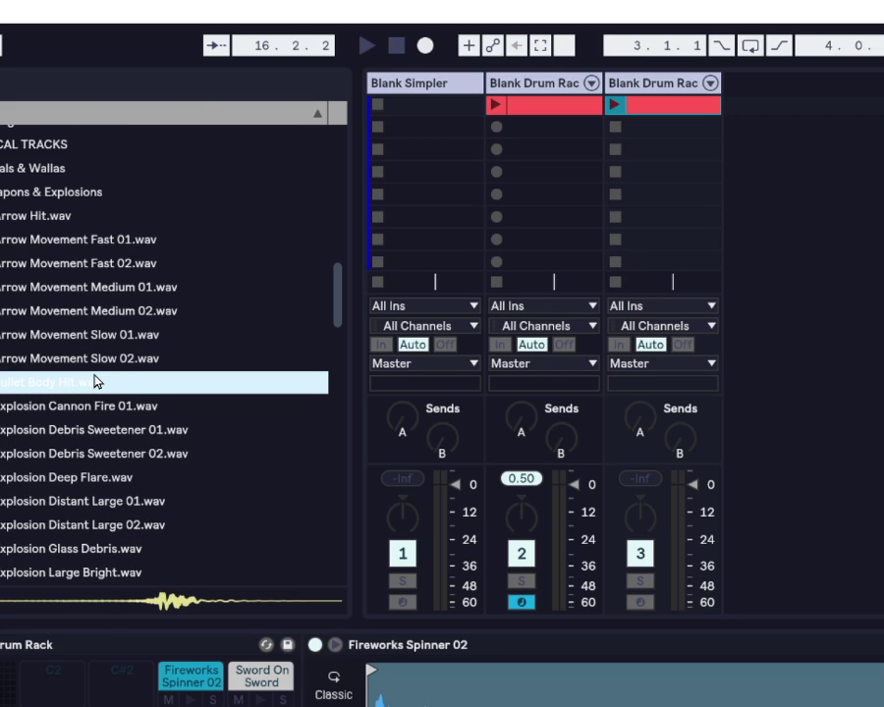
- Audition Arrow Movement Slow 01 and Arrow Movement Fast 01, and look through the remaining Weapons & Explosions samples
click(98, 339)
scroll(92, 358, up, 4)
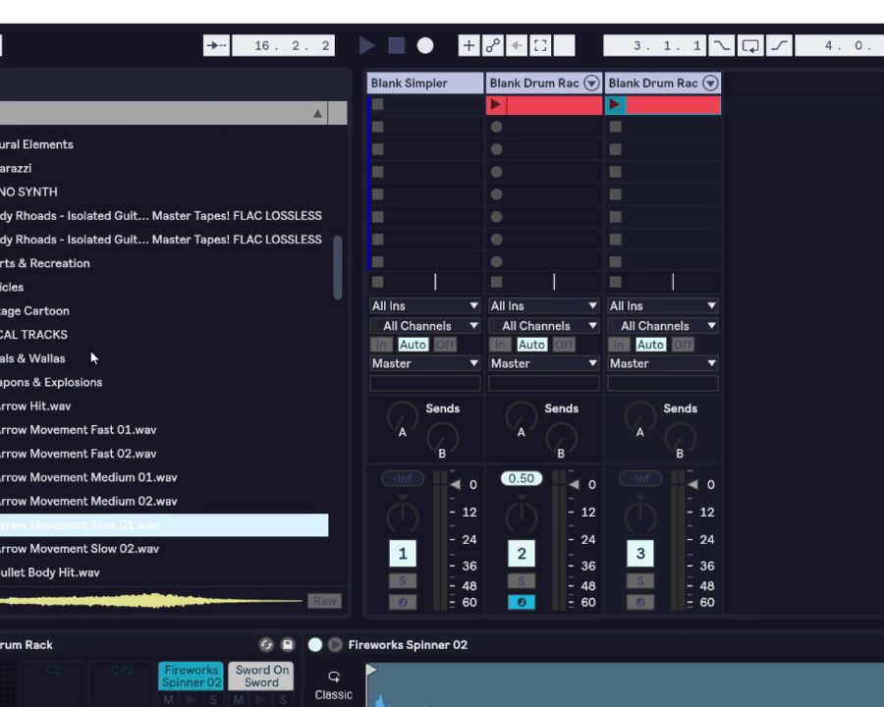
click(54, 432)
scroll(61, 433, down, 20)
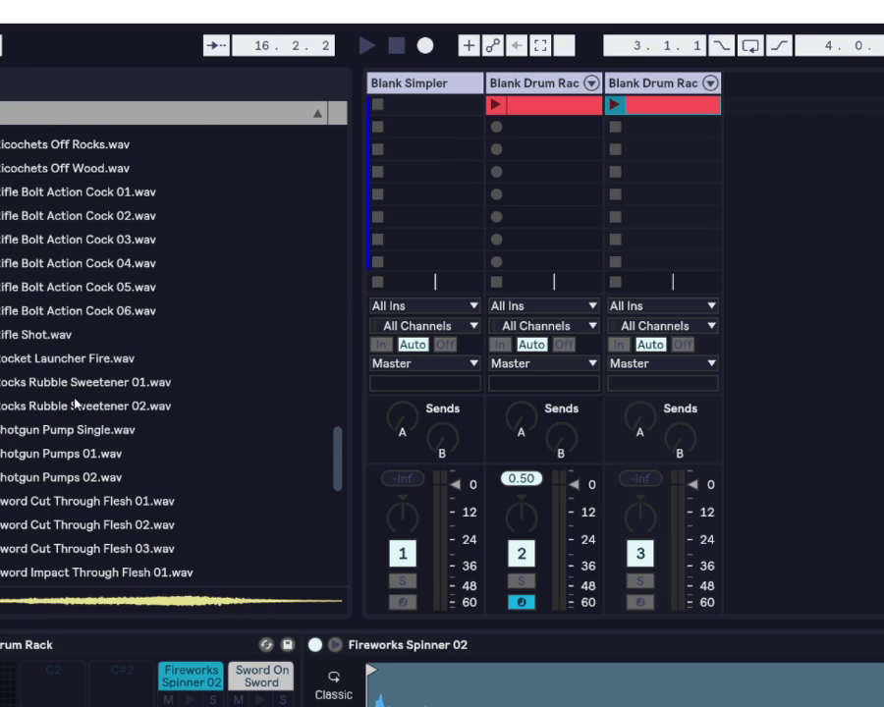
scroll(204, 337, up, 2)
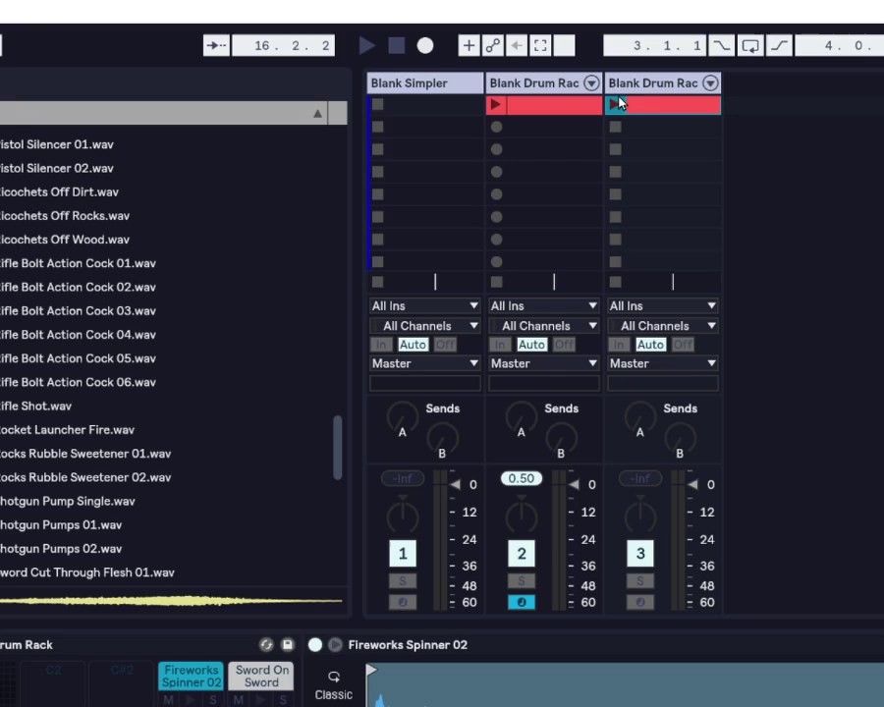
- Insert an empty MIDI track after the two Blank Drum Rack tracks and select it
right_click(752, 83)
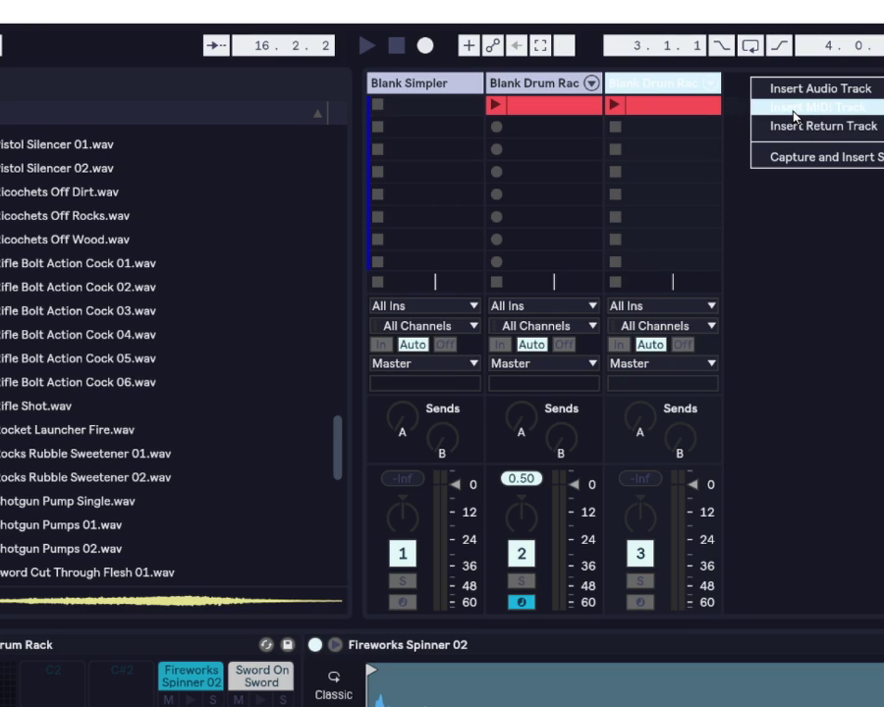
click(794, 108)
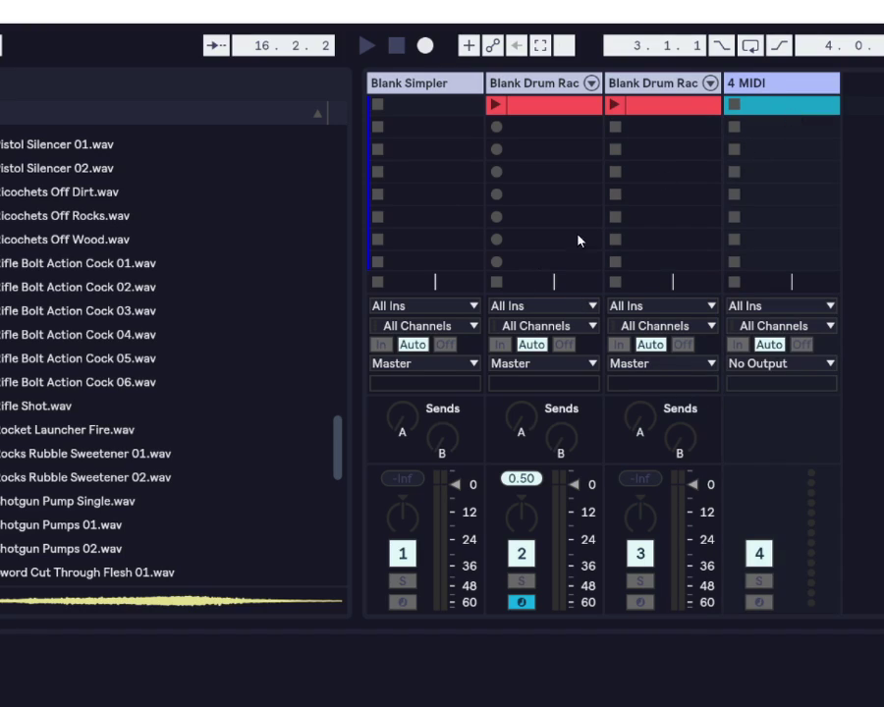
right_click(872, 88)
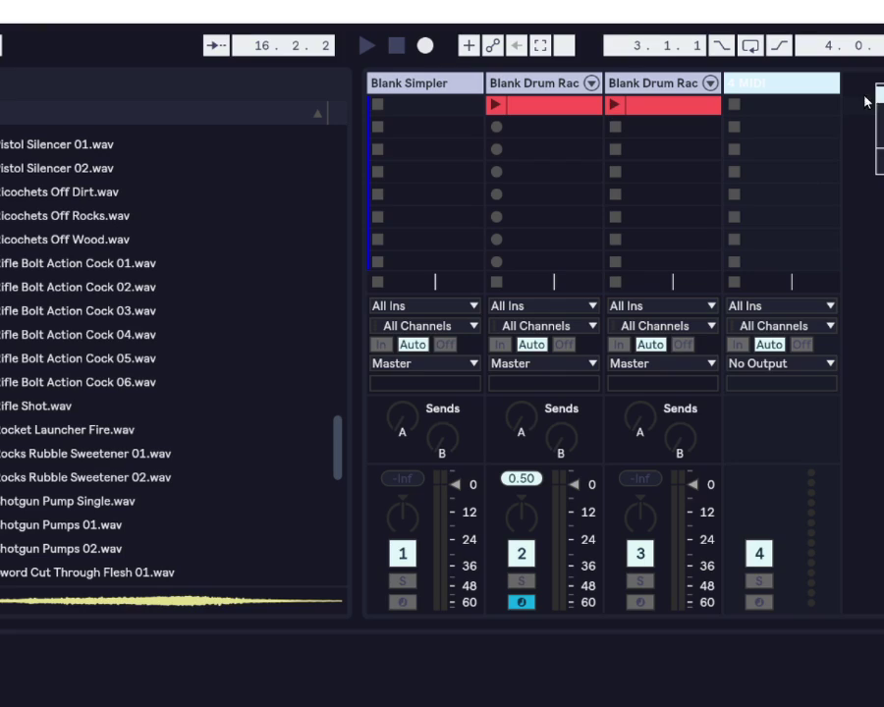
click(786, 84)
click(784, 89)
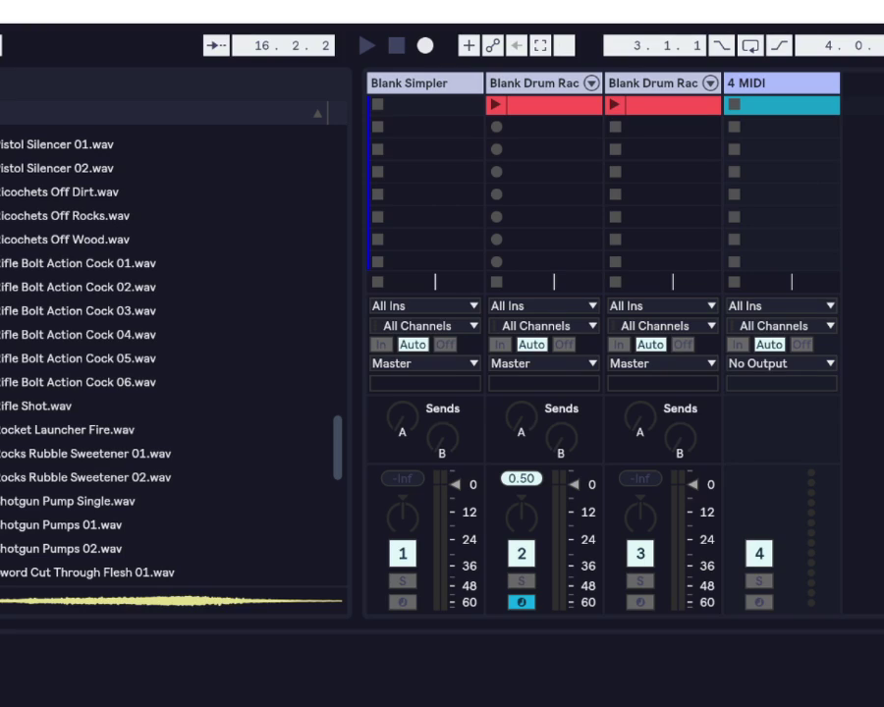
- Open the bass presets of the Analog instrument and audition Bass-Analog Squeeze, Bass-Deep Sweep and Bass-Motor Bass
click(98, 207)
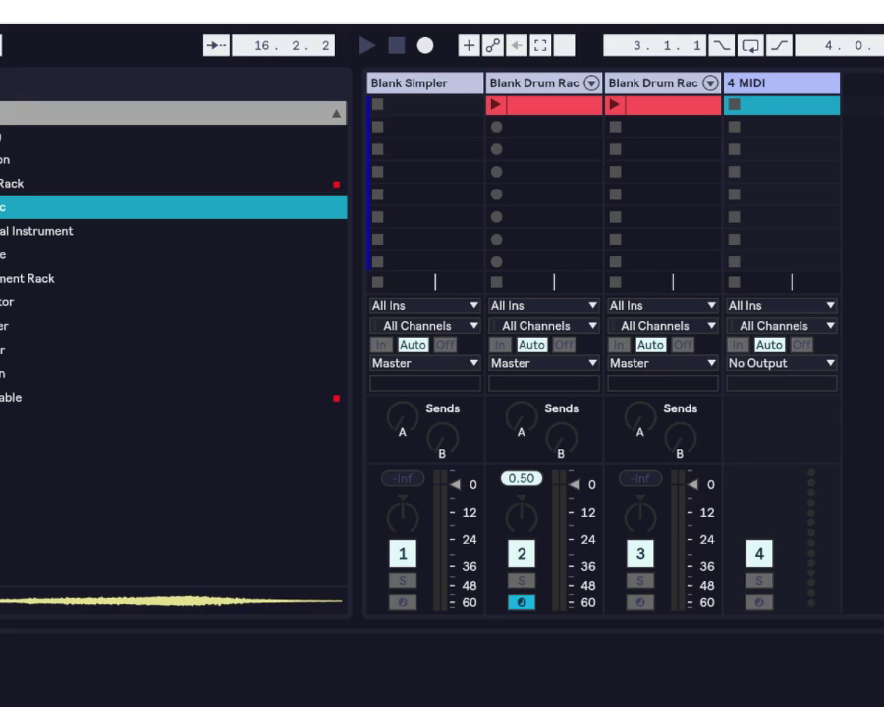
click(98, 137)
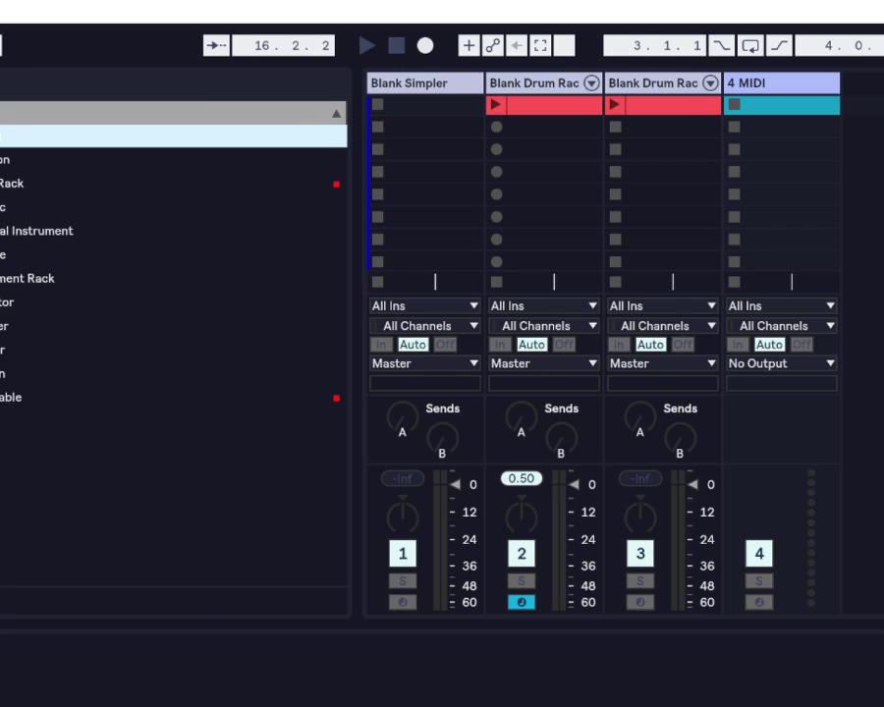
click(30, 182)
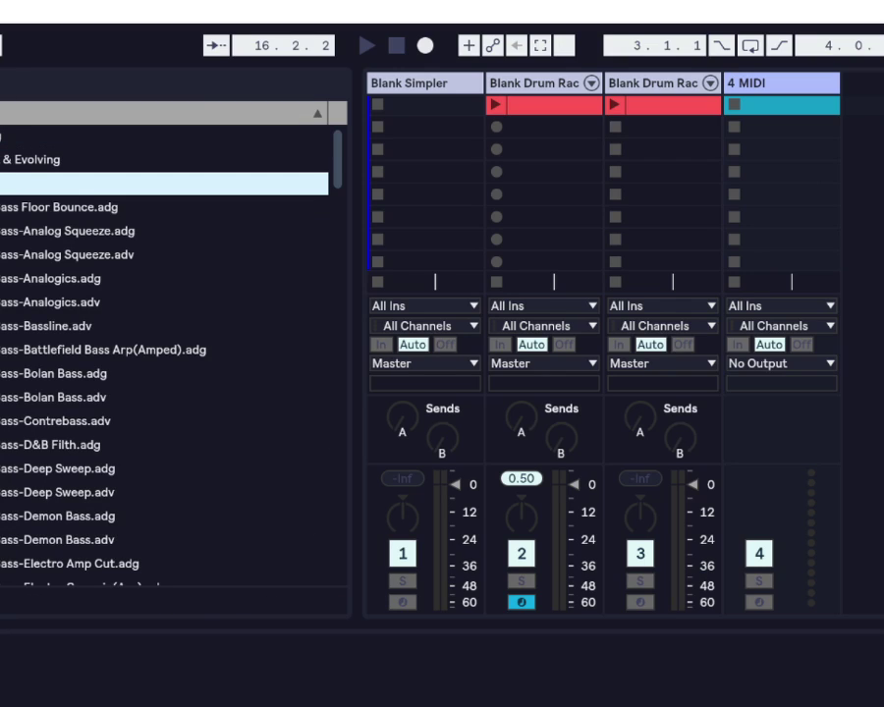
click(36, 206)
click(40, 234)
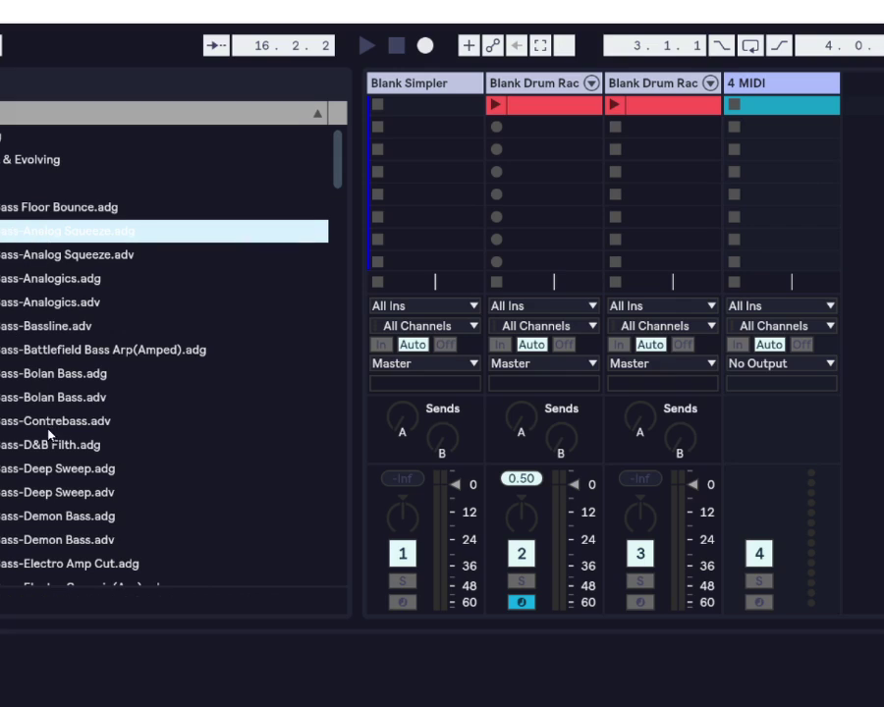
click(43, 470)
scroll(68, 328, down, 5)
click(68, 327)
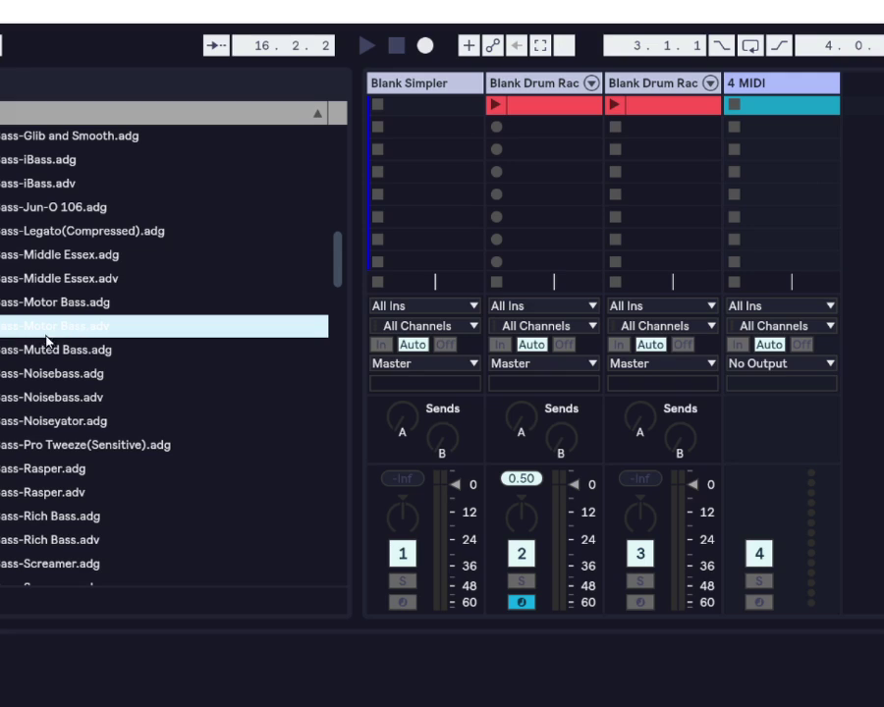
- Audition further Analog bass presets: Dual Osc7 Sample & Hold Bass, Fat Leather Bass, Muted Bass1 Dark and Rump Shaker Bass
scroll(45, 393, down, 10)
click(69, 378)
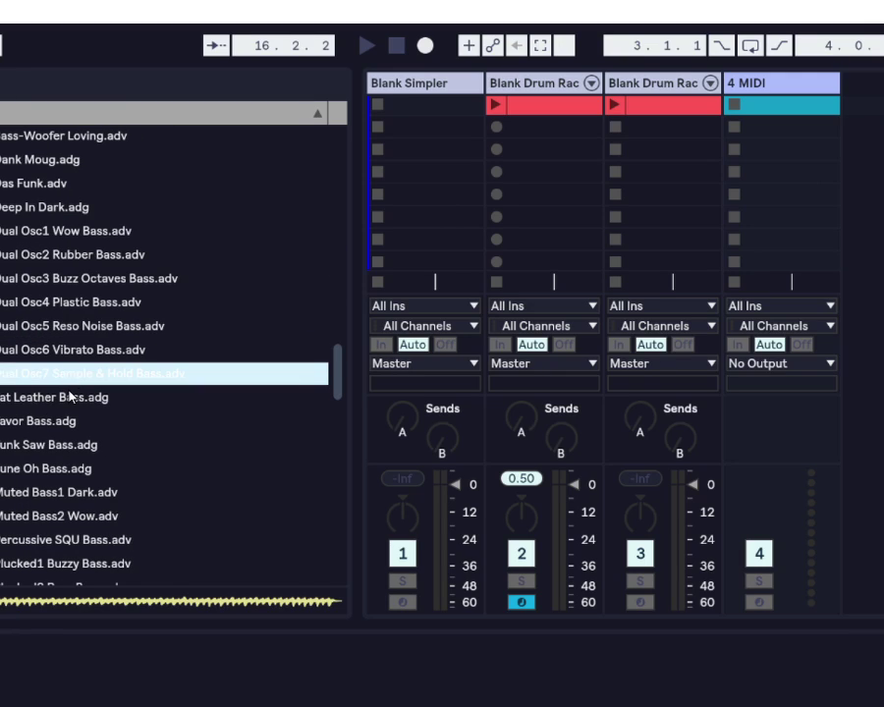
click(69, 392)
scroll(66, 392, down, 3)
click(71, 382)
scroll(71, 386, down, 17)
scroll(71, 373, up, 8)
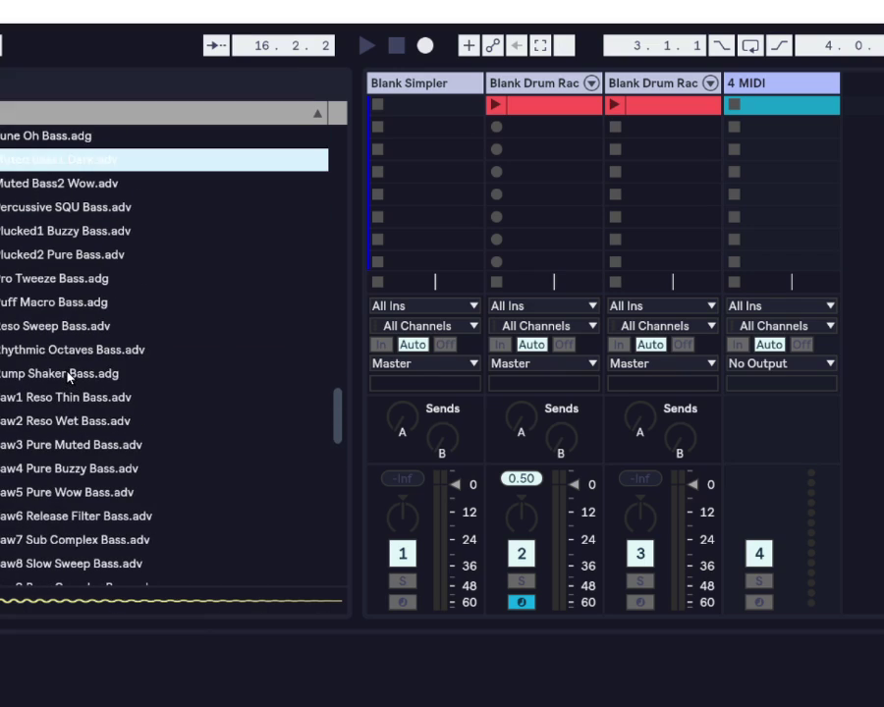
click(69, 373)
scroll(78, 472, up, 8)
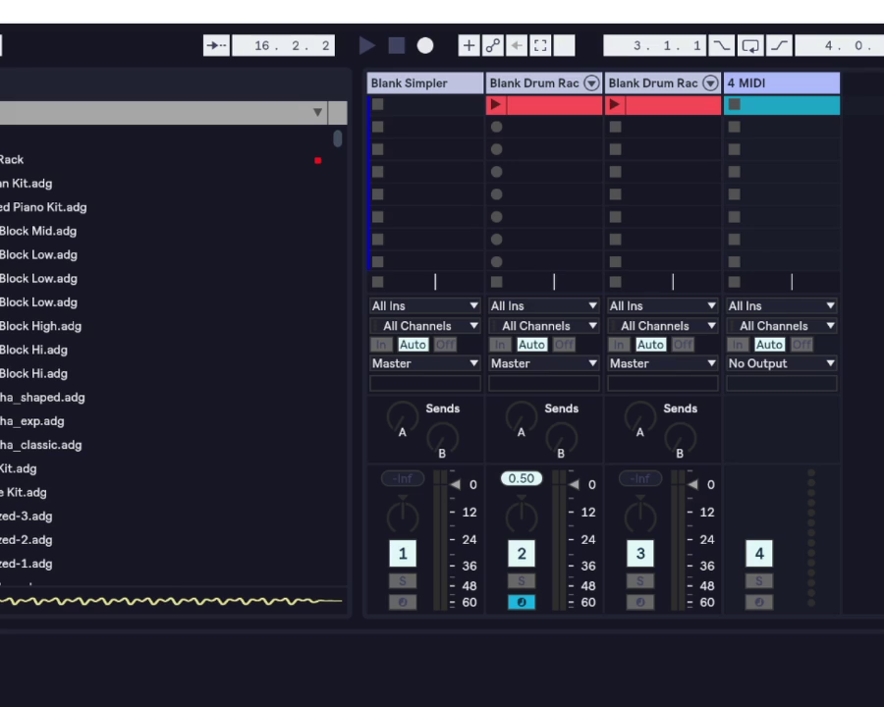
- Find Kit-DeepSnareDynamics-Stick-FX(Rolling) among the Drum Rack presets and load it onto a new track 5
scroll(172, 354, down, 10)
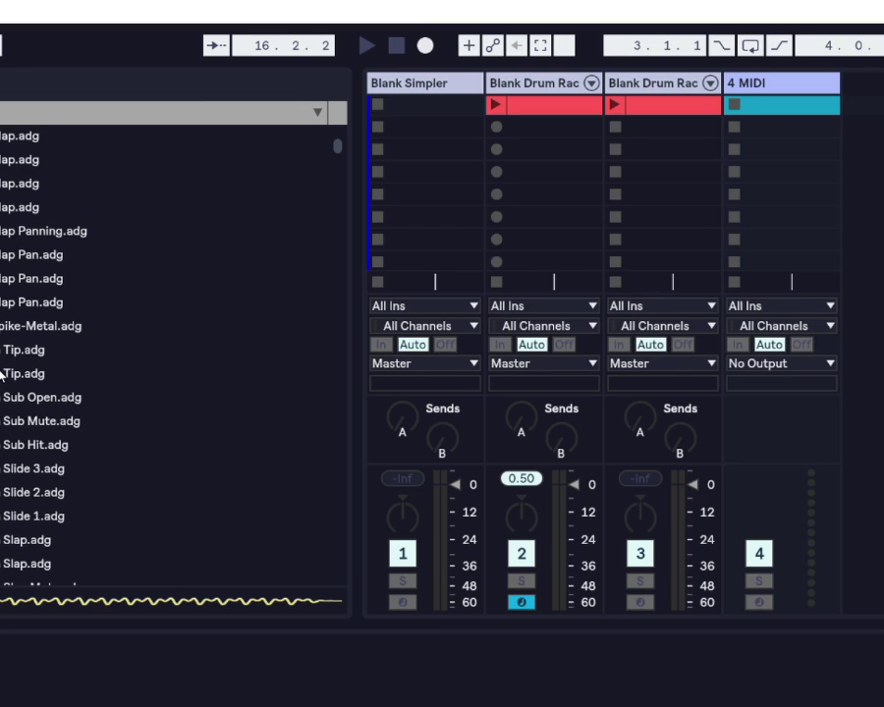
scroll(3, 372, down, 20)
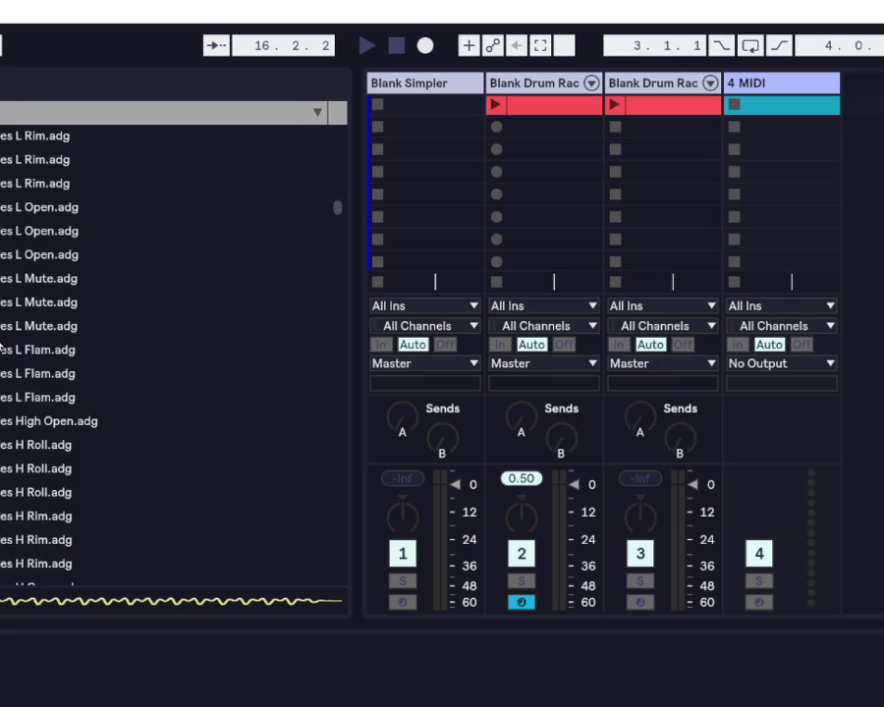
scroll(2, 344, down, 20)
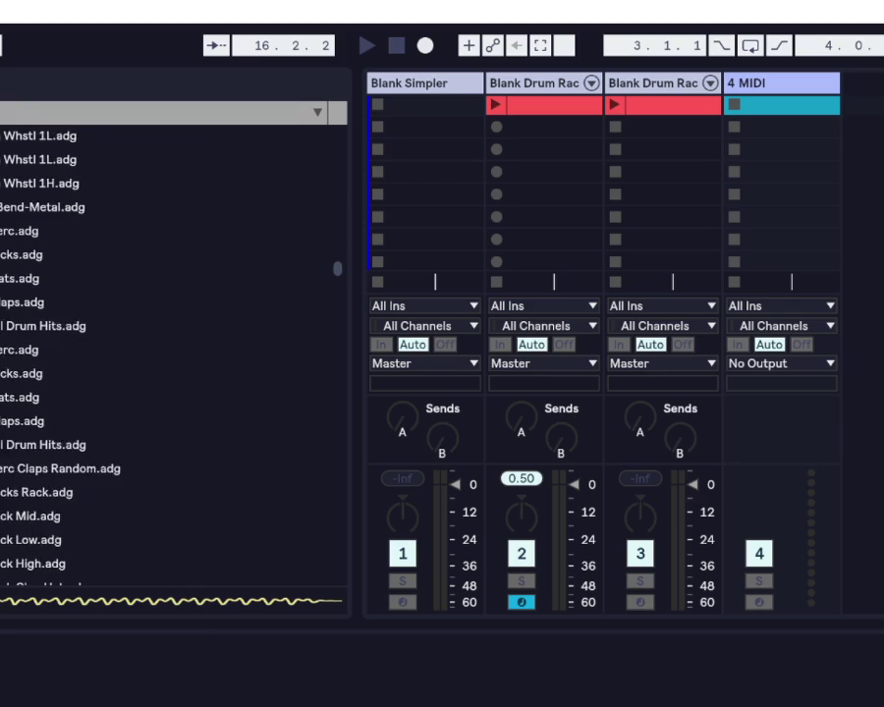
scroll(3, 332, down, 20)
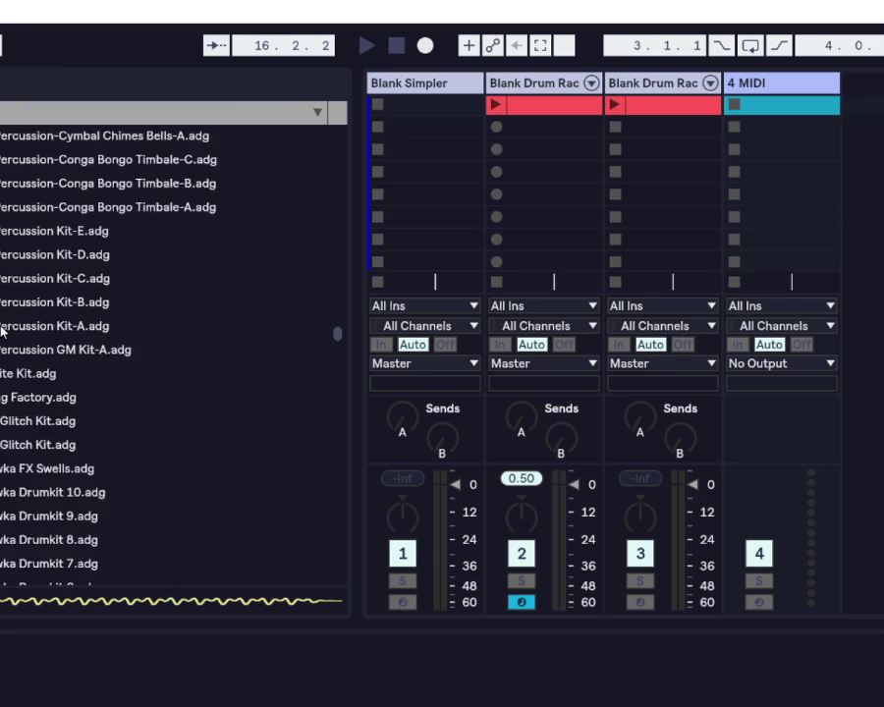
scroll(3, 332, down, 20)
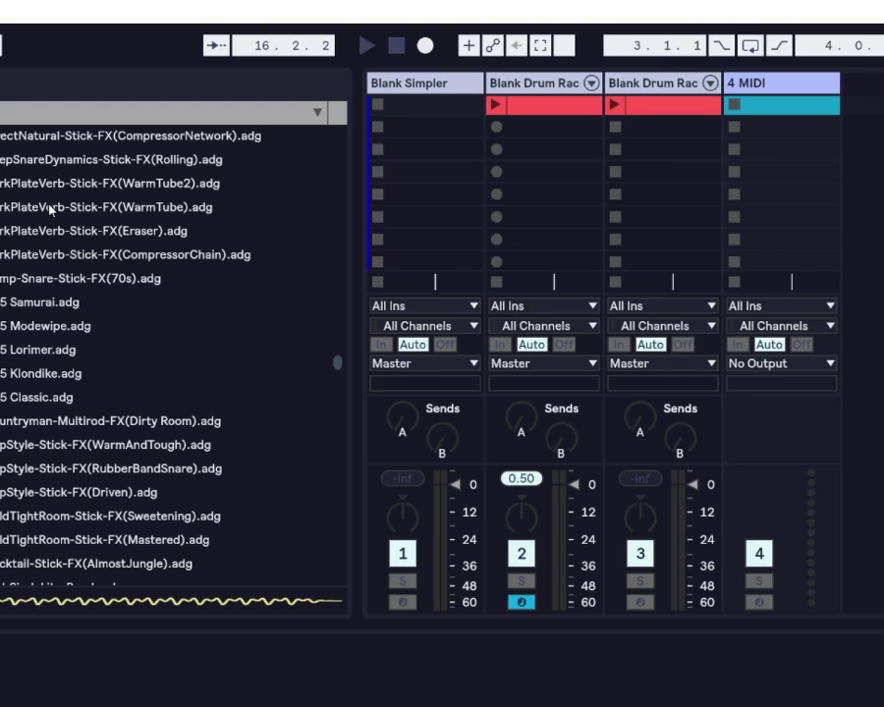
click(49, 160)
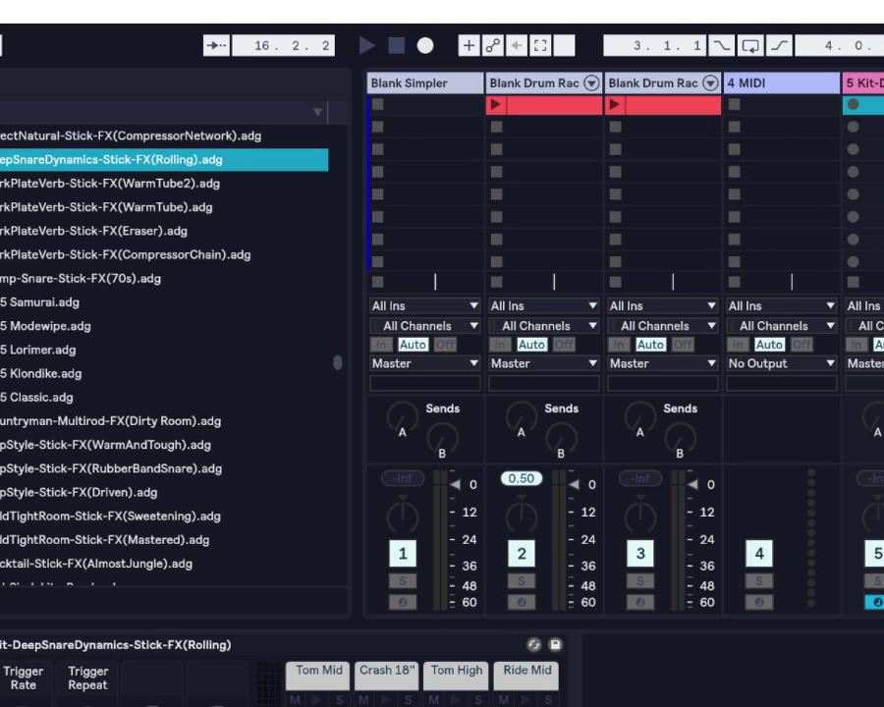
- Create and launch a MIDI clip in the first slot of track 5, and swap its kit for Kit-DarkPlateVerb-Stick-FX(WarmTube)
double_click(866, 104)
click(852, 105)
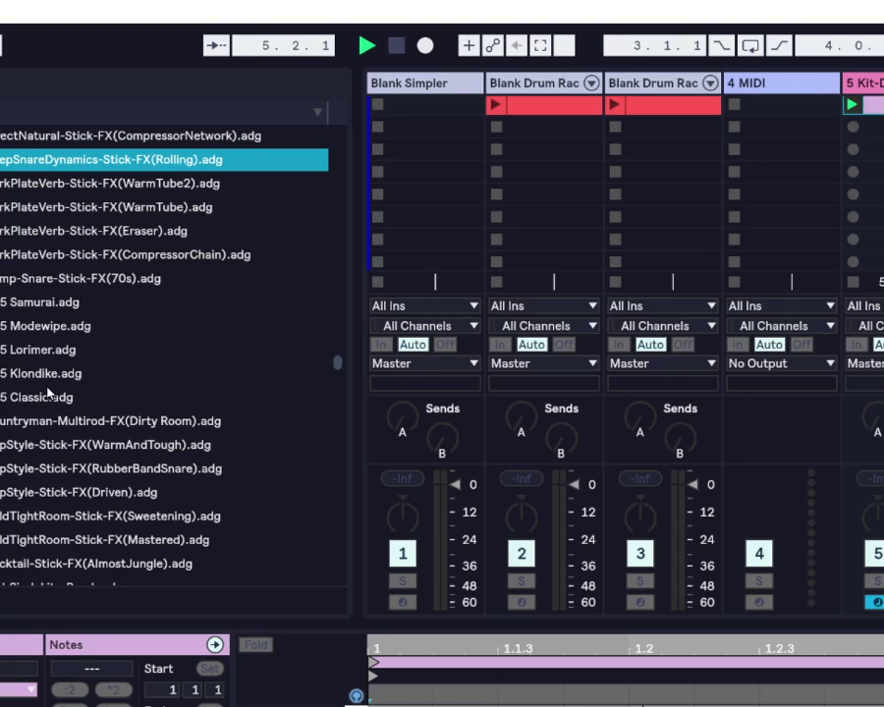
click(65, 211)
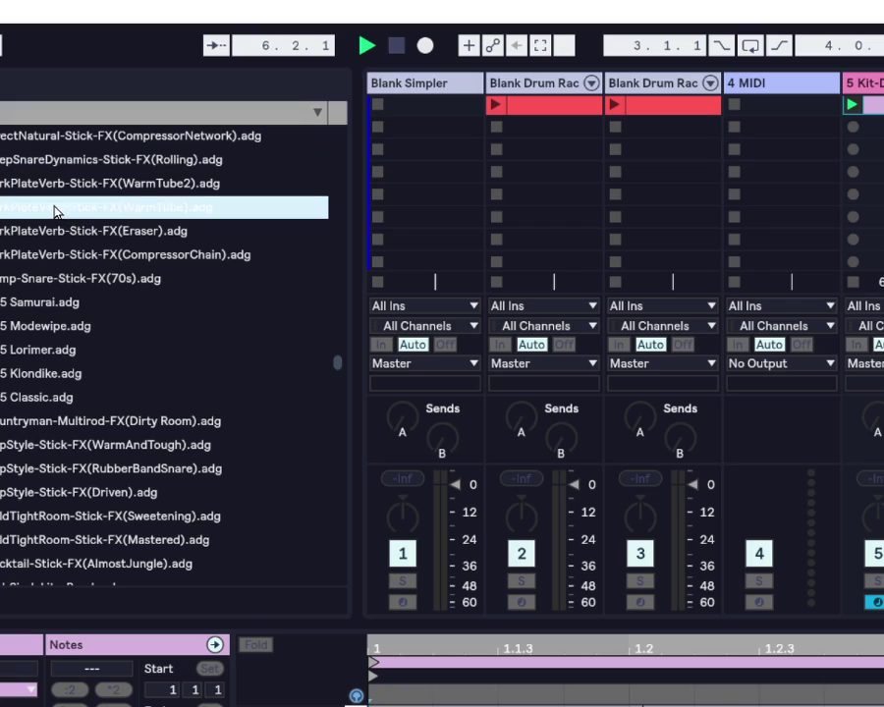
click(711, 112)
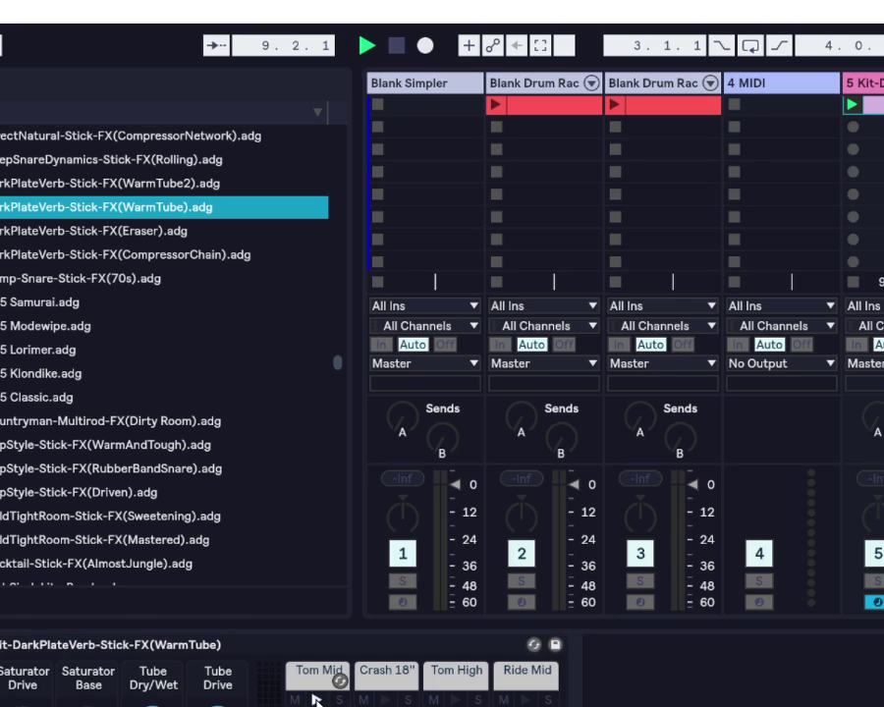
- Look through more Drum Rack kits while the clip plays, trying Smasher, Babblebox and Gnarly Crunch
click(79, 511)
scroll(61, 496, down, 5)
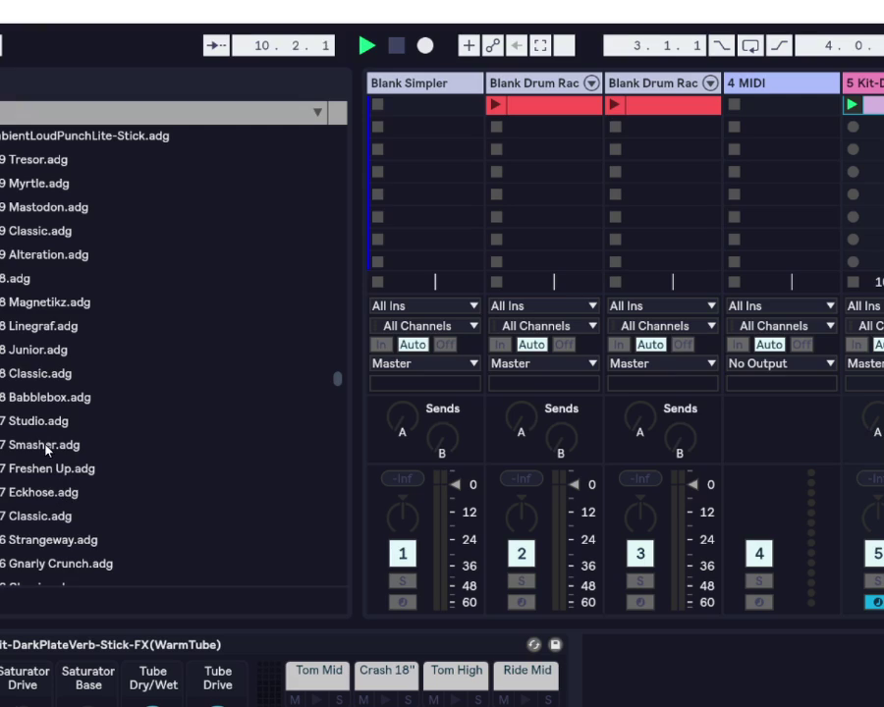
click(44, 452)
click(51, 399)
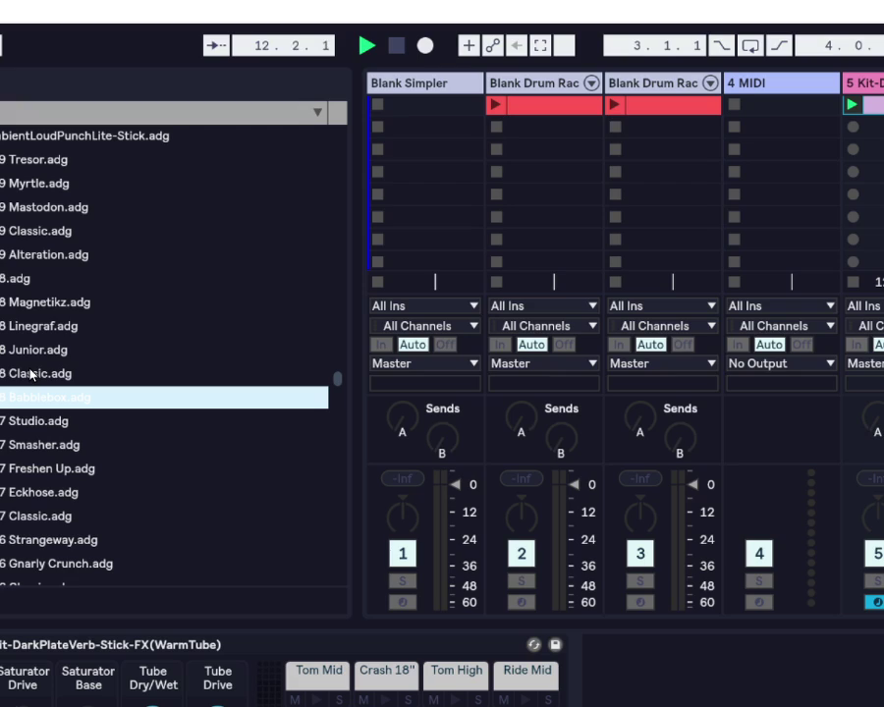
scroll(86, 459, down, 3)
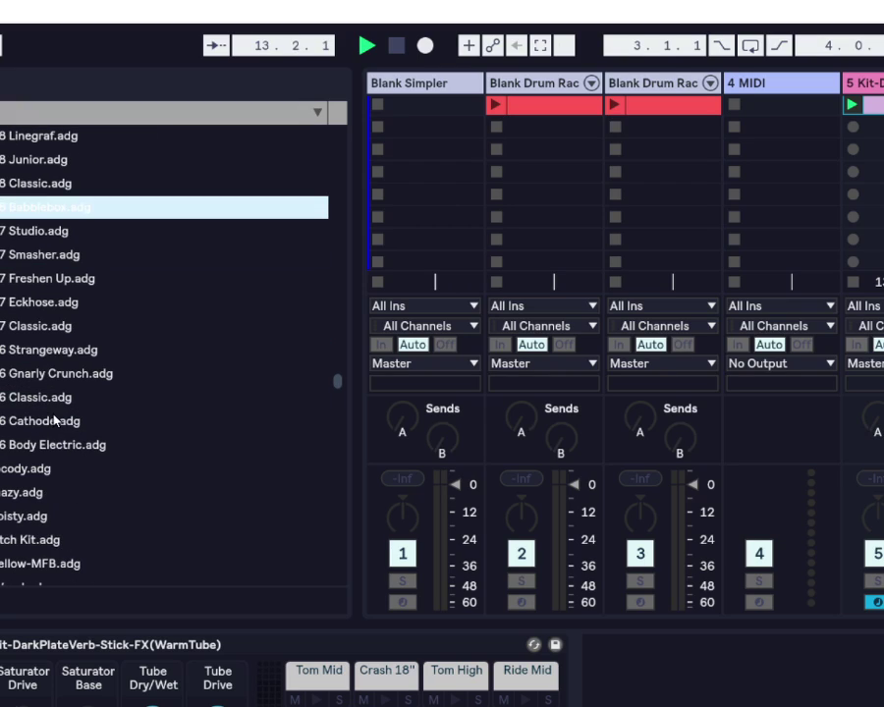
click(69, 373)
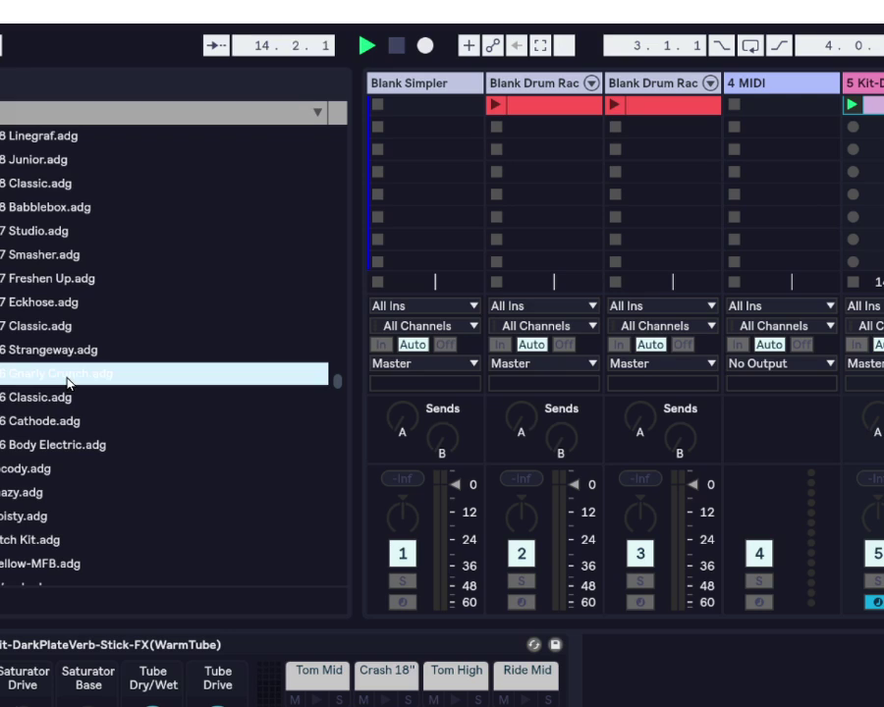
scroll(67, 393, down, 15)
scroll(61, 391, up, 4)
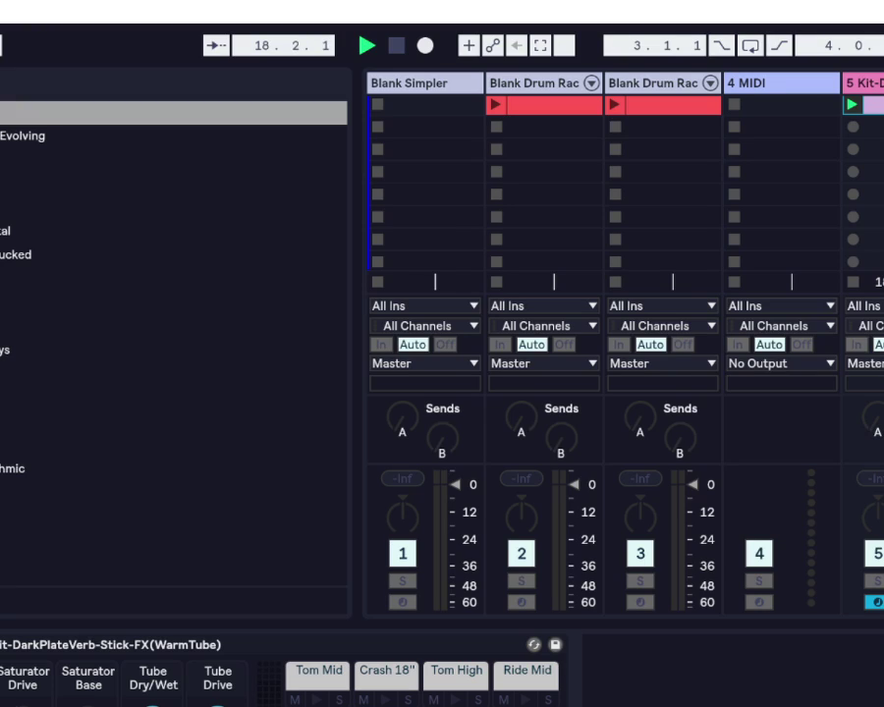
- Open the percussive Sampler presets and load Electrical Box 1 onto track 5 in place of the drum kit
click(61, 326)
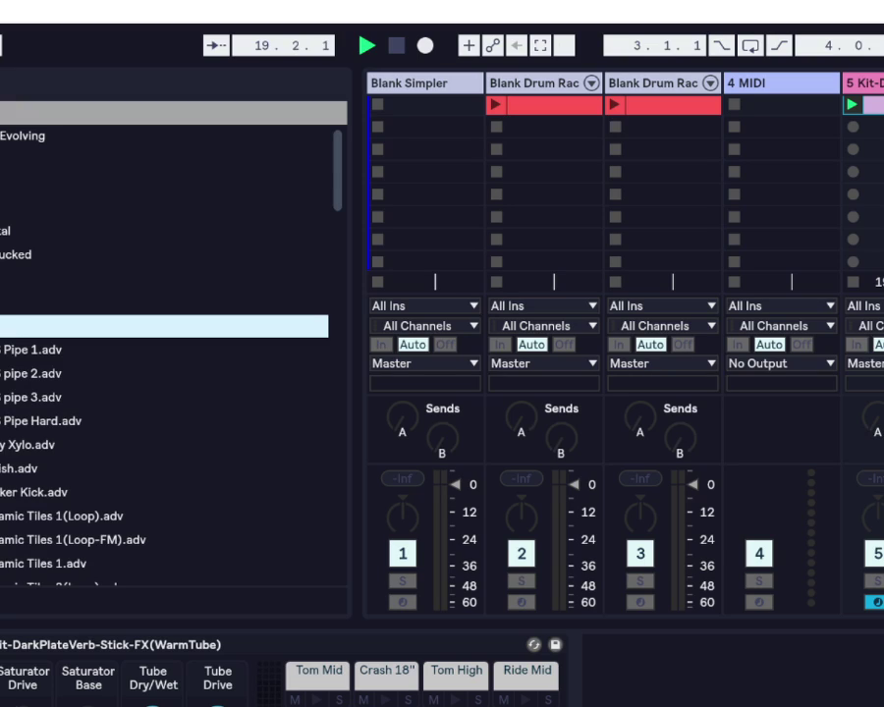
click(40, 517)
scroll(39, 521, down, 5)
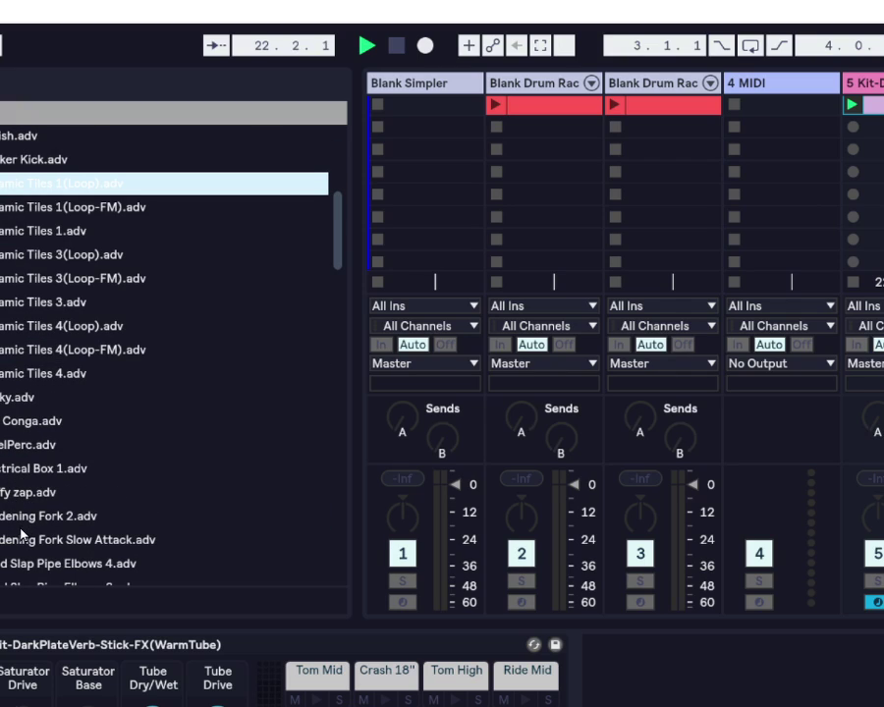
click(1, 470)
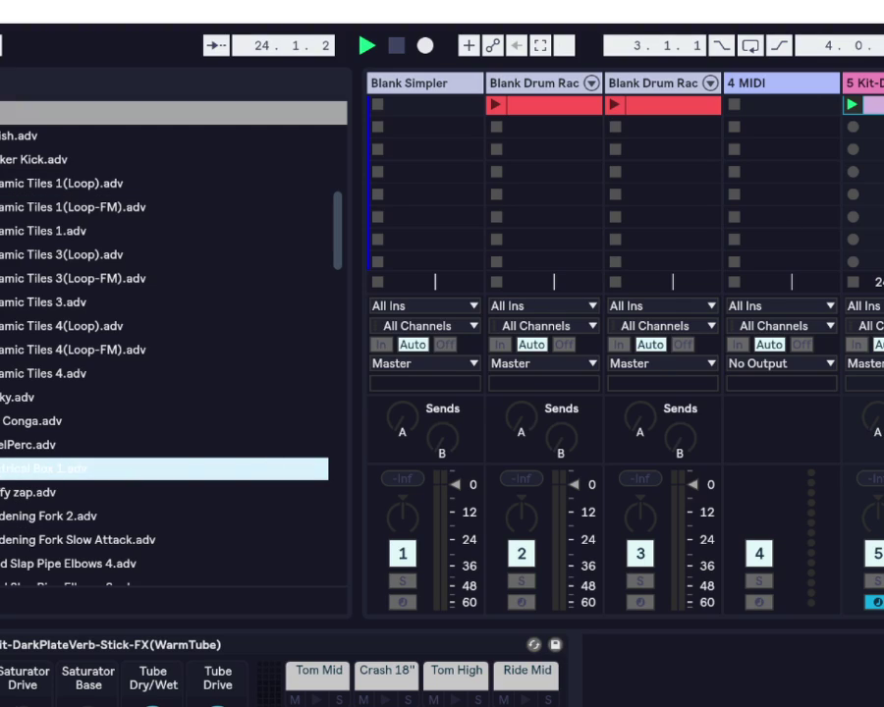
key(Return)
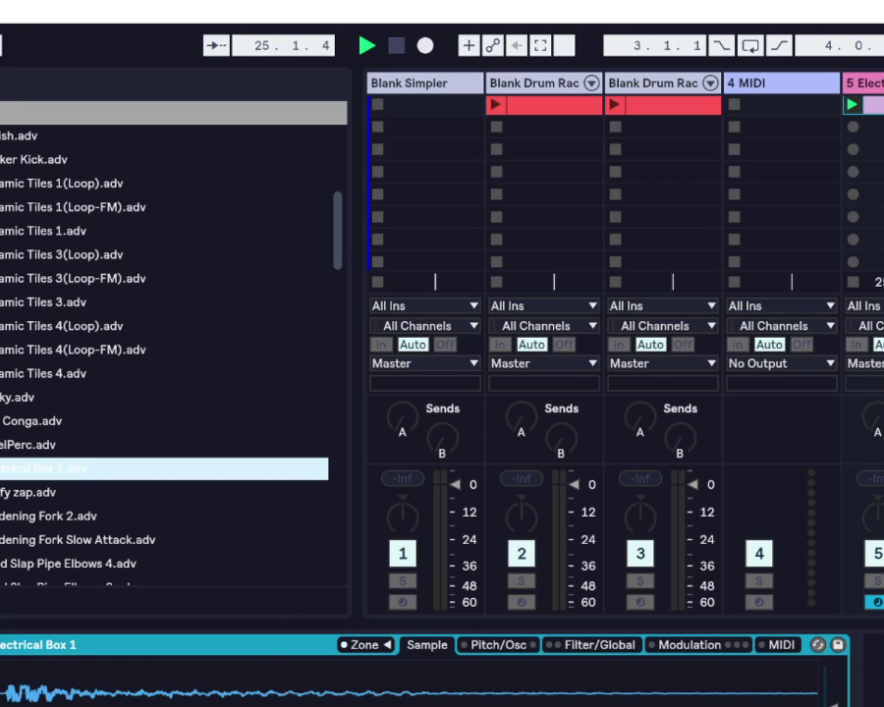
- Audition Gardening Fork 2 among the Sampler presets and load 808 Pitch Boom onto track 5 in place of Electrical Box 1
double_click(872, 104)
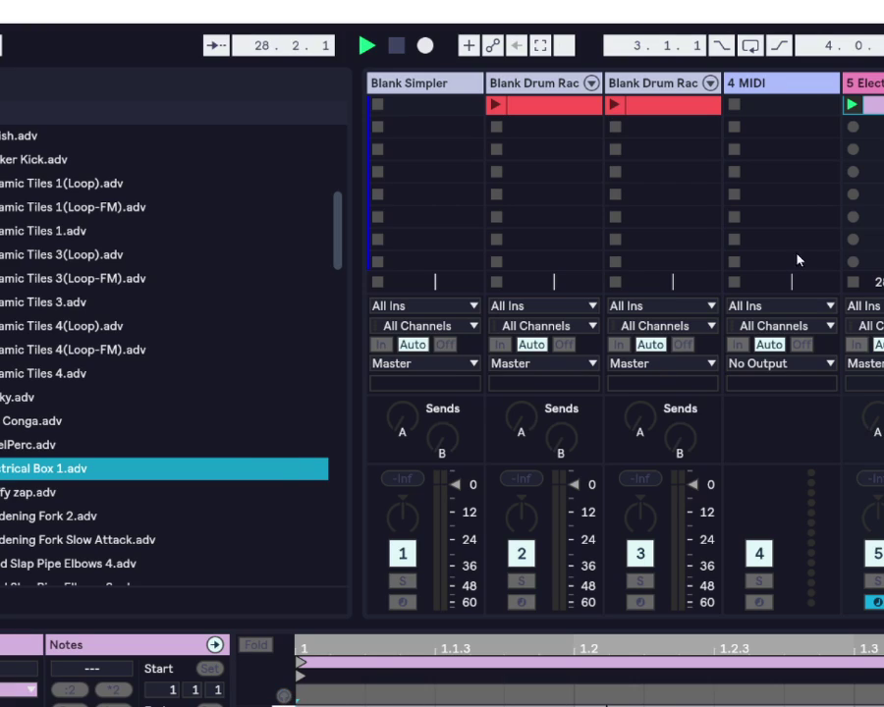
click(41, 520)
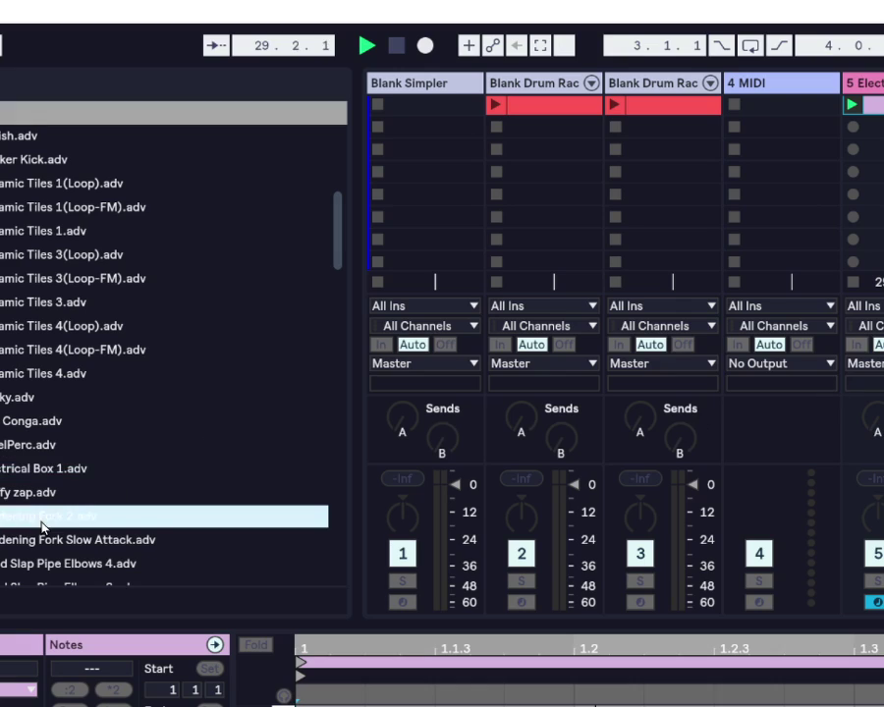
scroll(41, 527, down, 15)
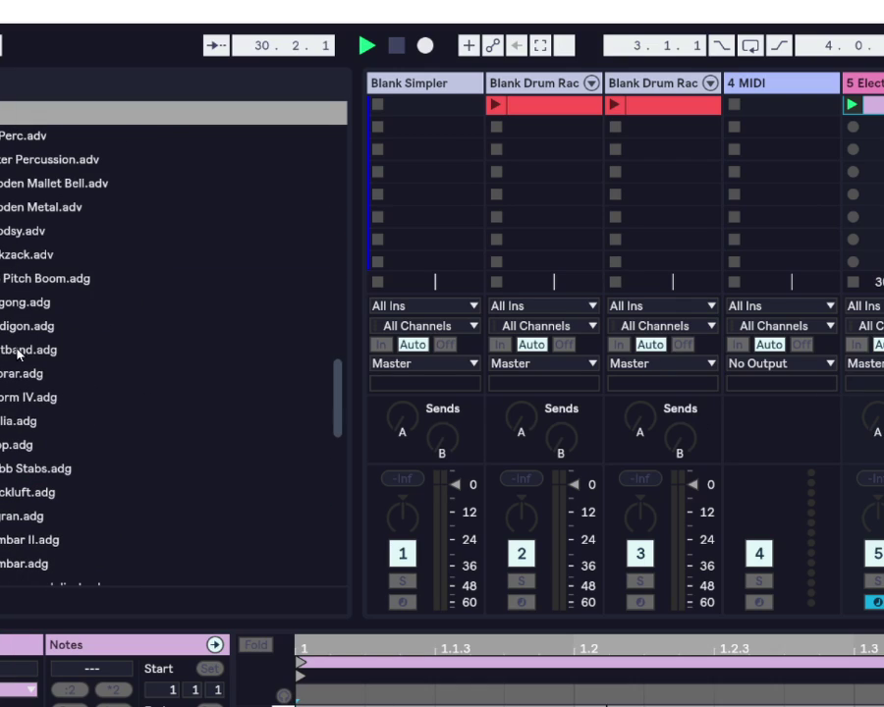
click(8, 283)
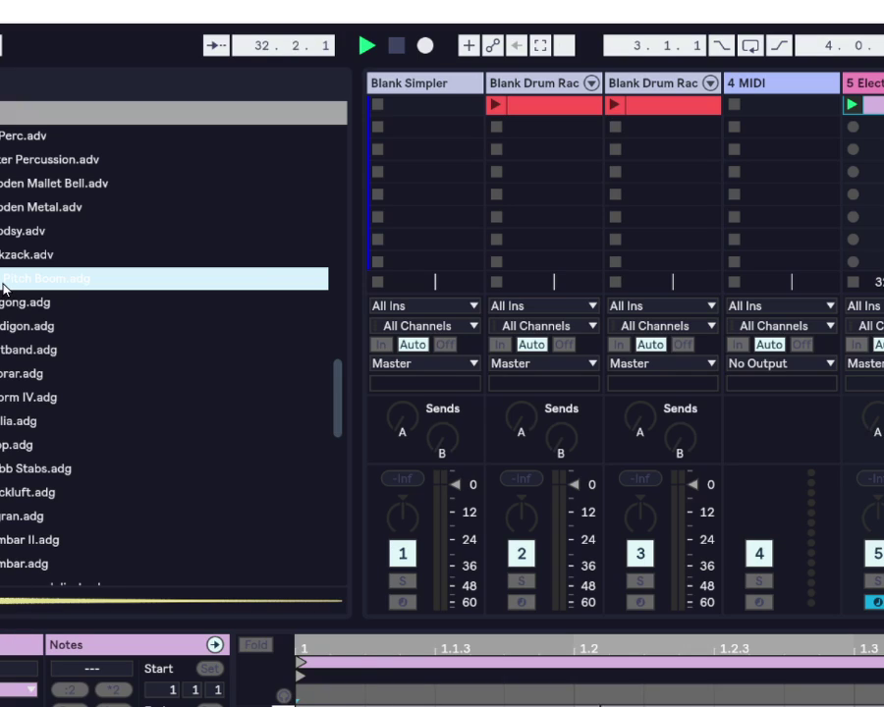
double_click(870, 83)
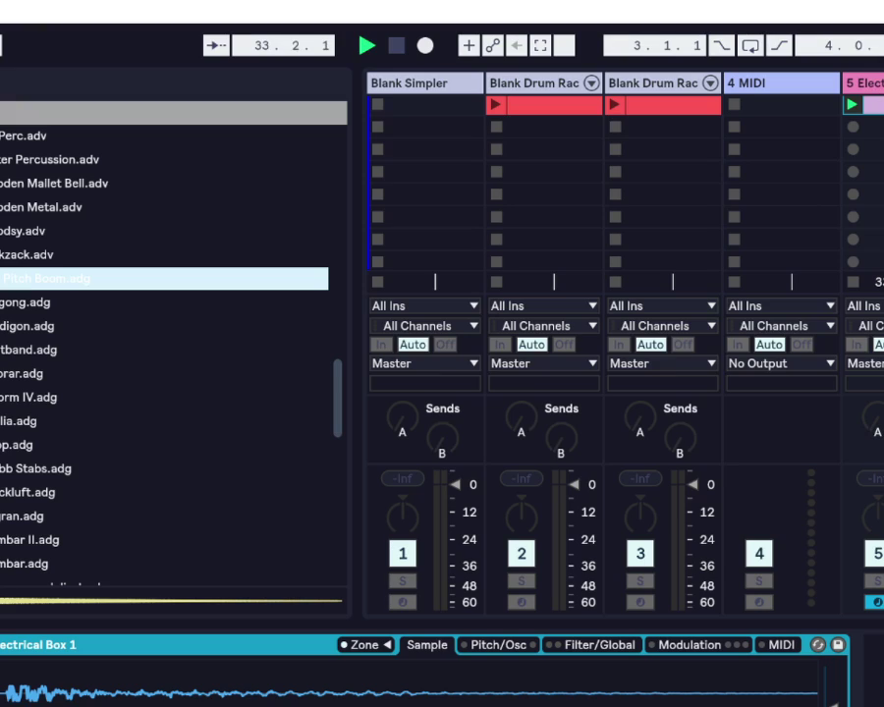
key(Return)
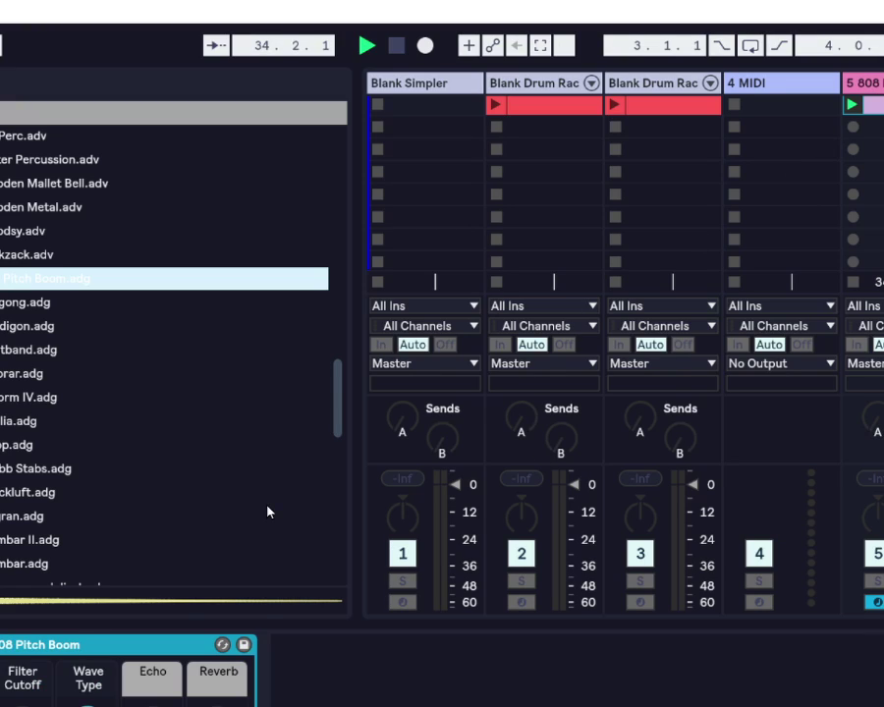
- Write a bass line of long C1, D1 and A0 notes in track 5's clip, with an A0 note from 1.4 to 2
key(shift+Tab)
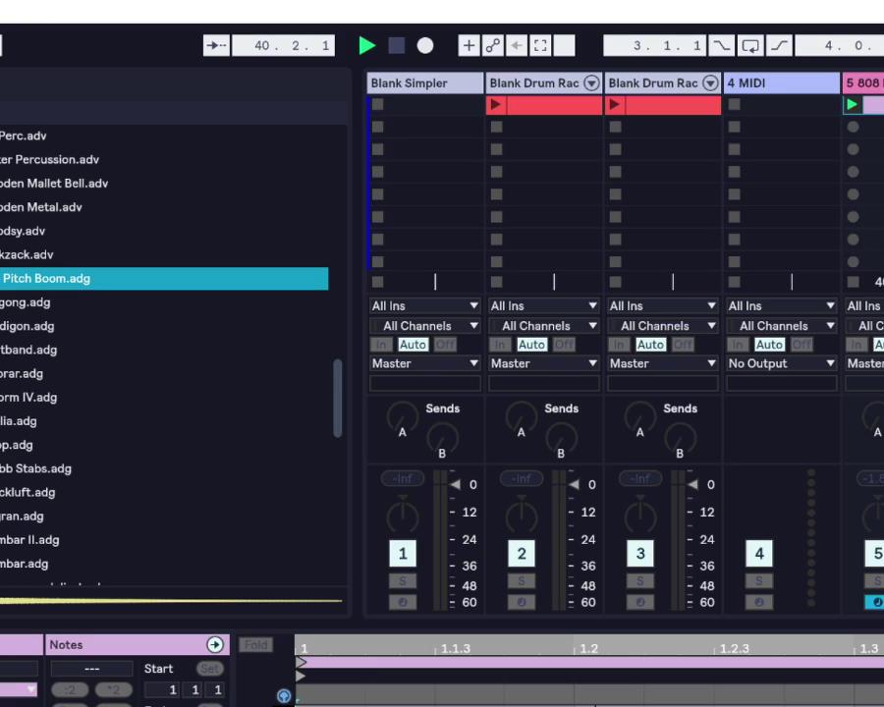
double_click(315, 704)
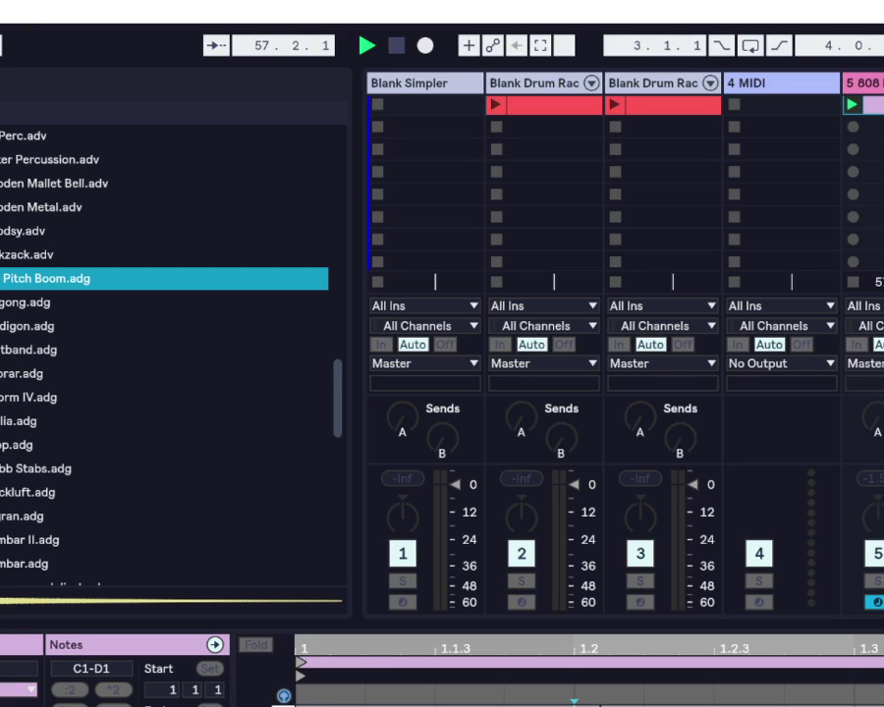
double_click(855, 704)
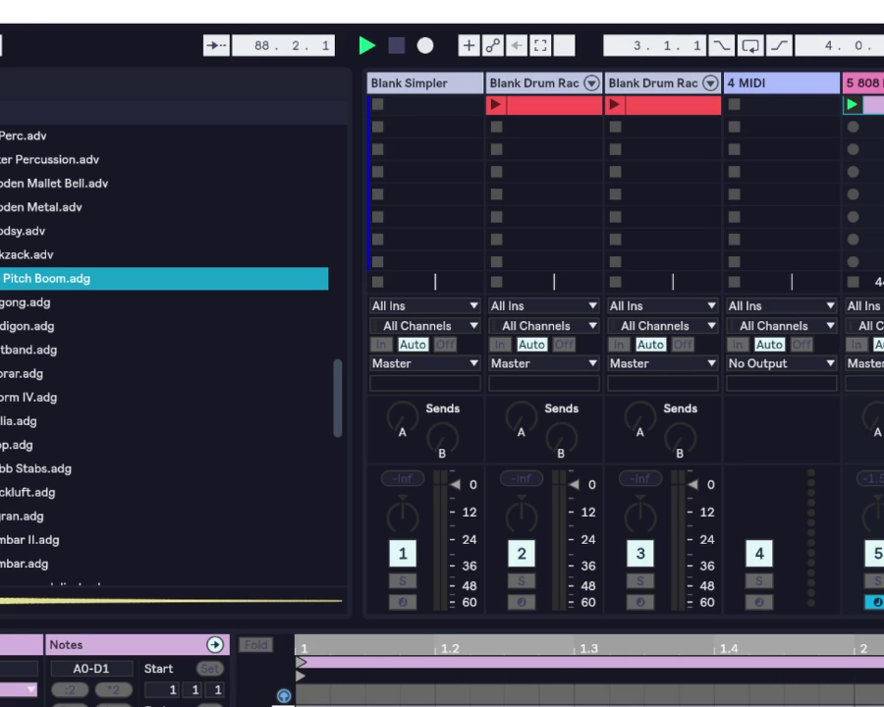
click(857, 701)
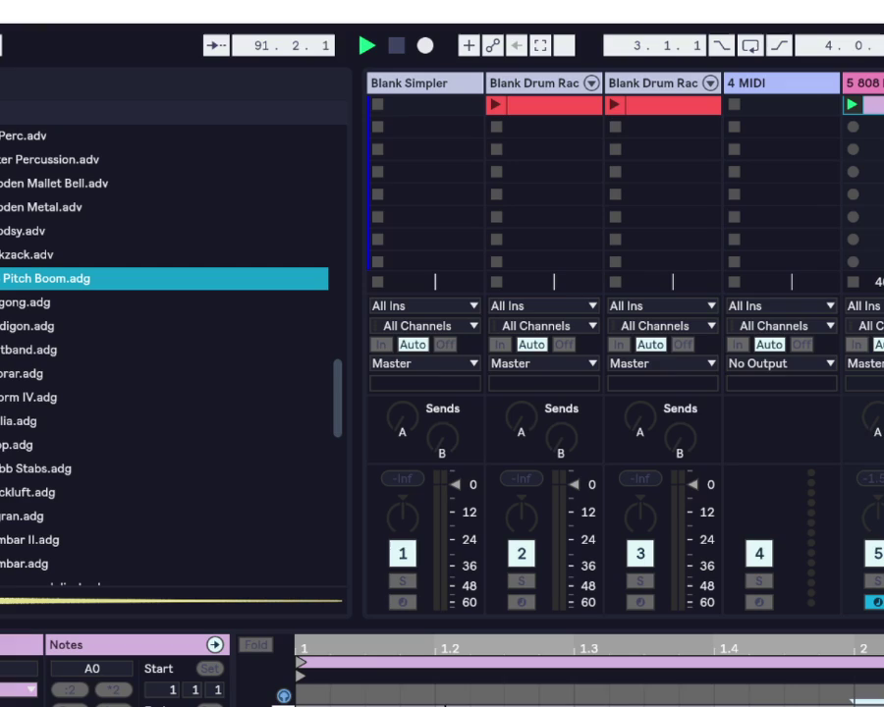
drag(712, 701, 856, 701)
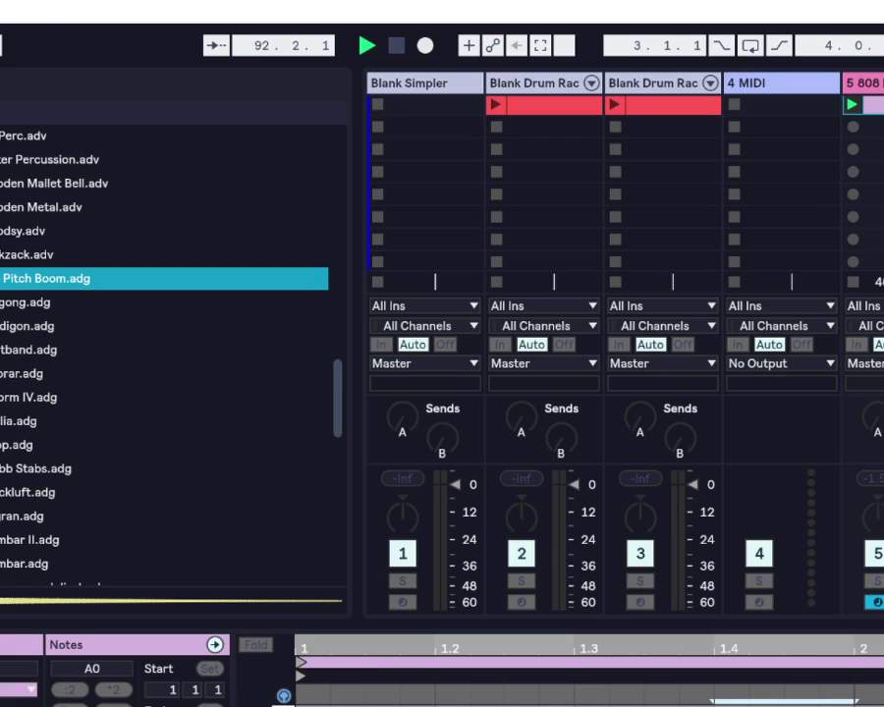
click(447, 704)
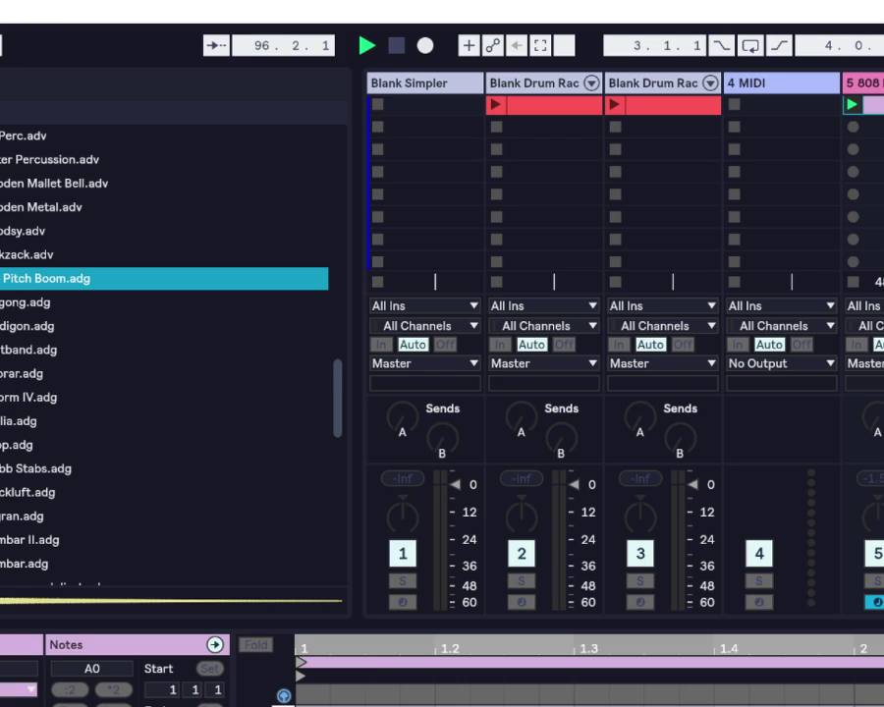
drag(296, 706, 611, 701)
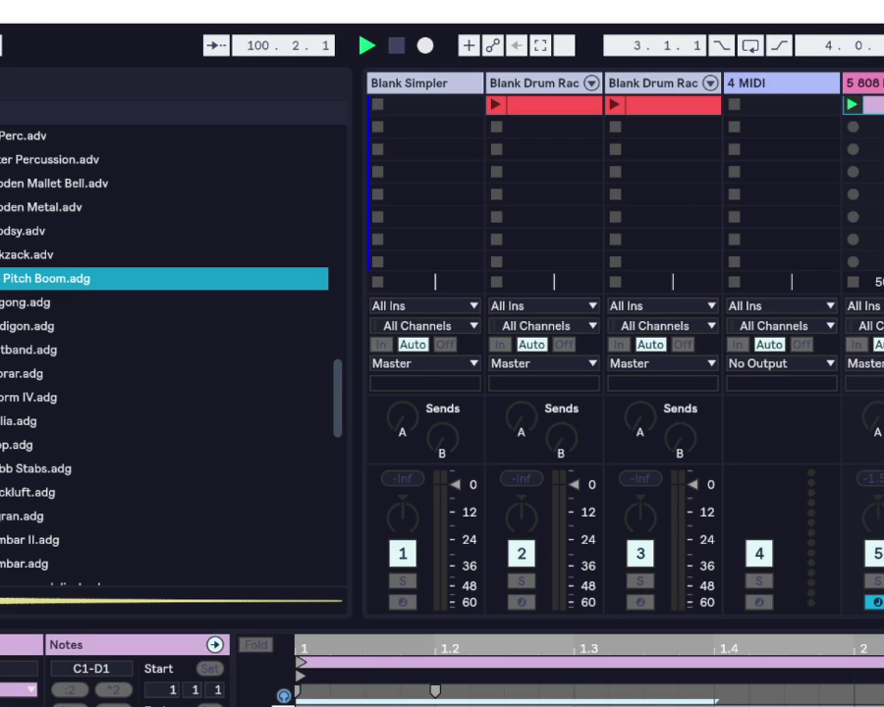
key(ctrl+a)
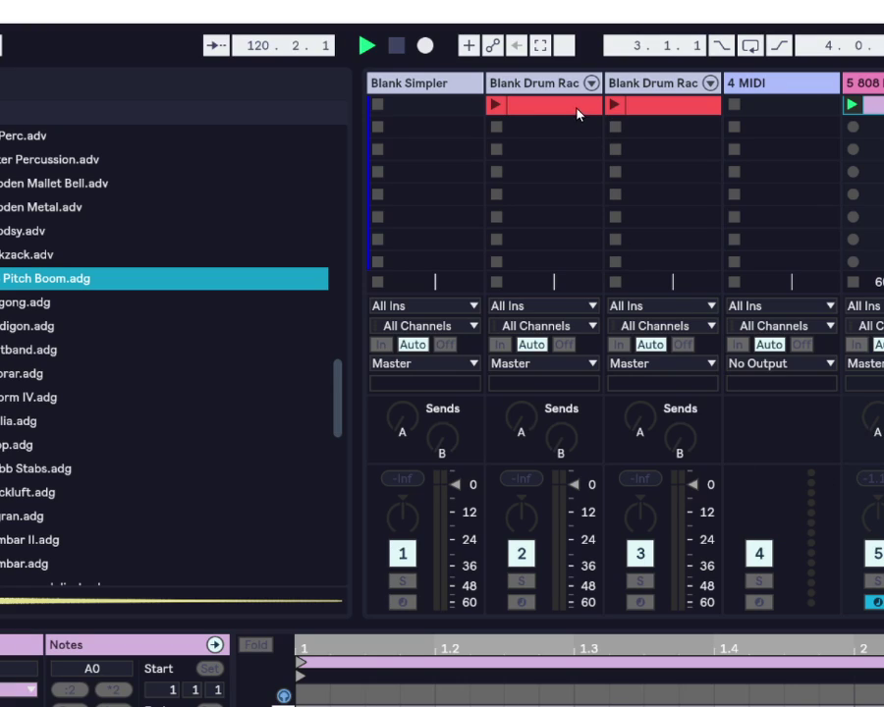
- Add notes ranging from C#1 to B1 in the Blank Drum Rack clip on track 2 and launch the clip
click(548, 95)
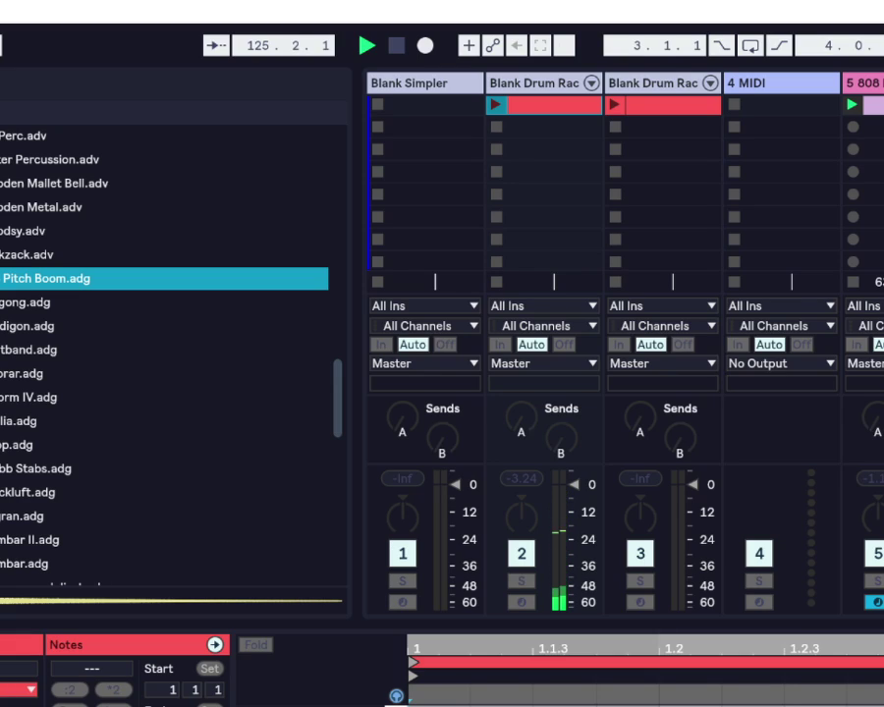
click(640, 84)
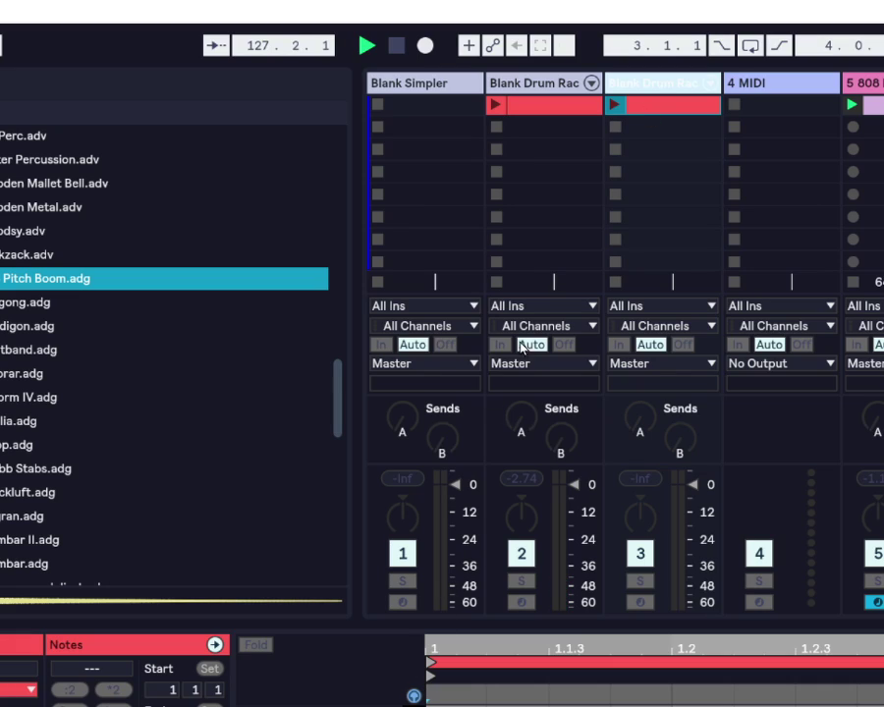
click(542, 104)
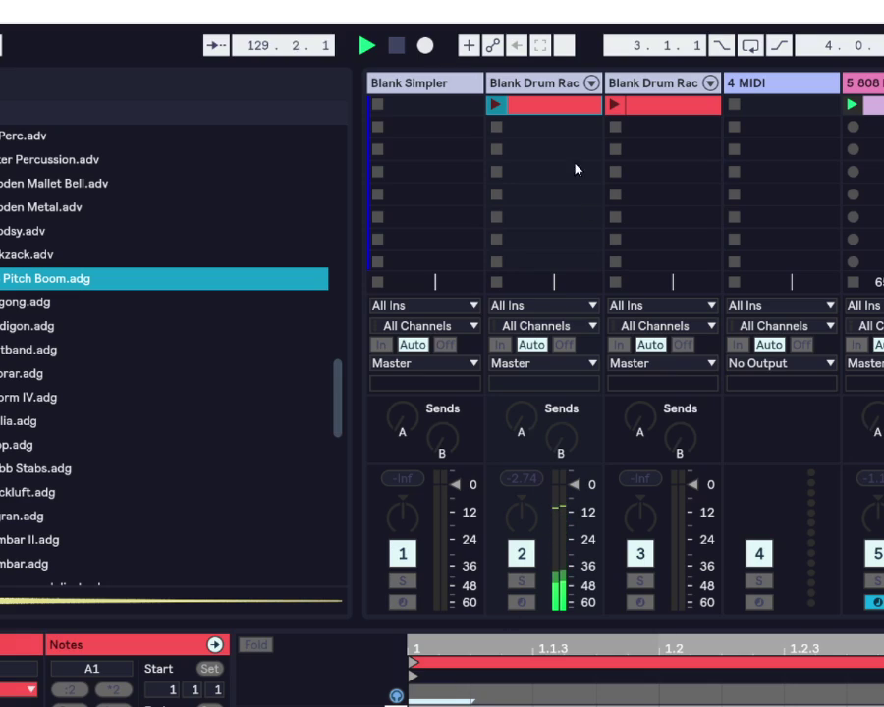
click(496, 104)
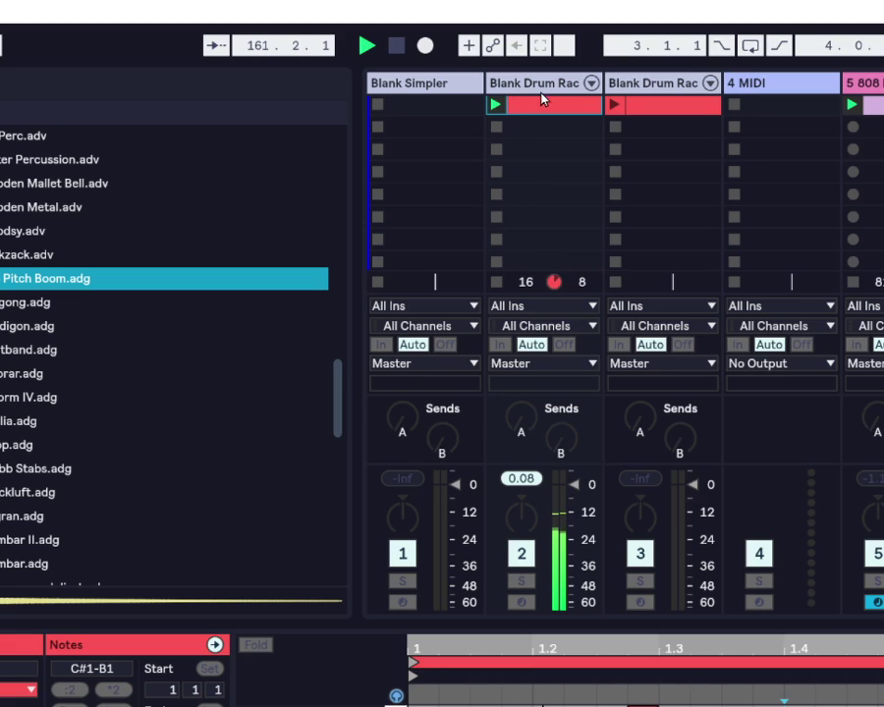
- Unfold the drum rack chains of track 2 in the mixer and look along the individual weapon-sound channels
click(568, 96)
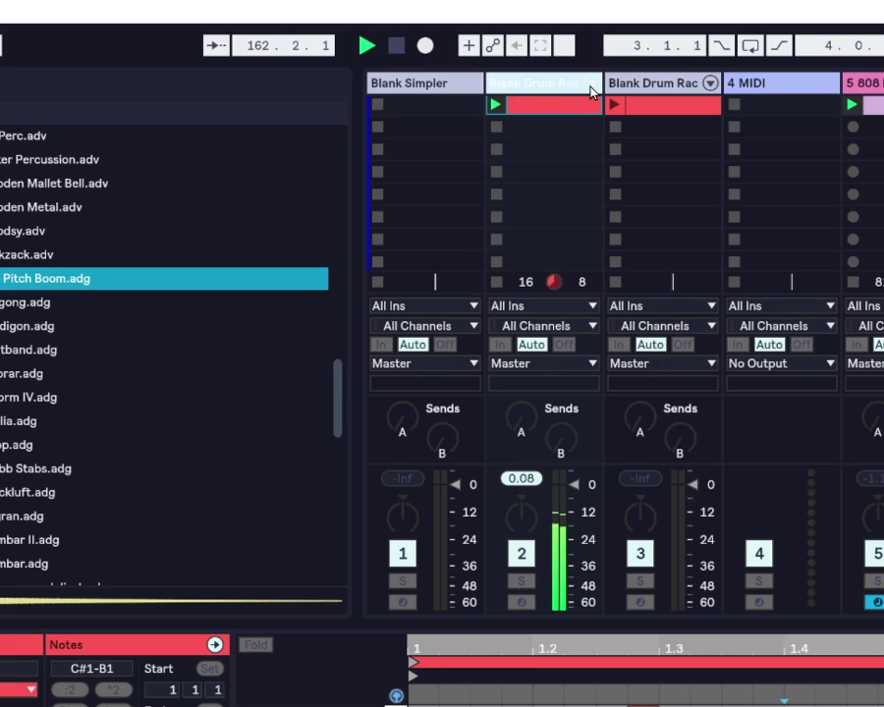
click(592, 87)
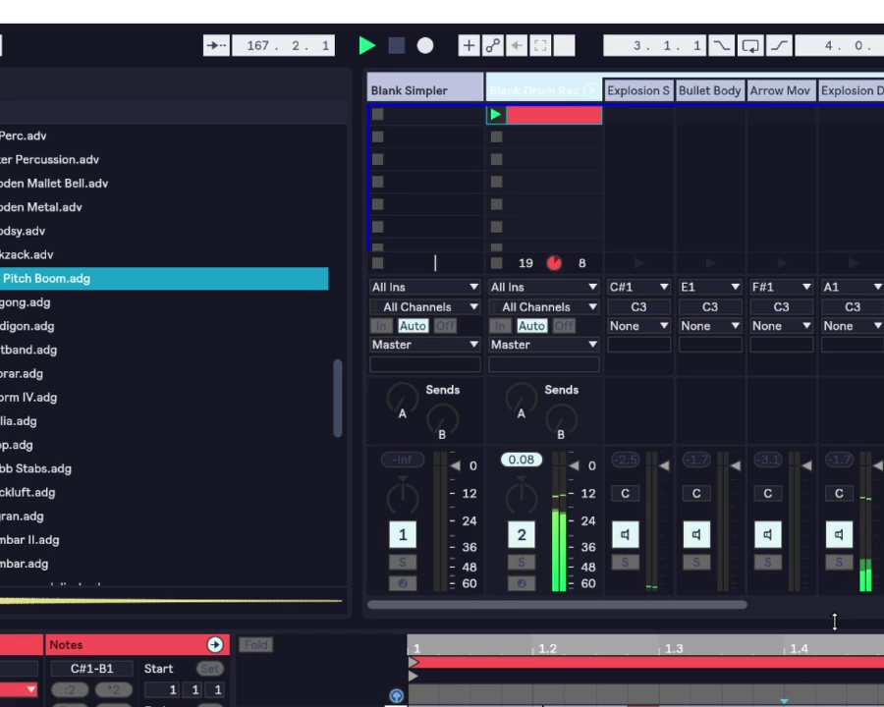
drag(697, 605, 883, 639)
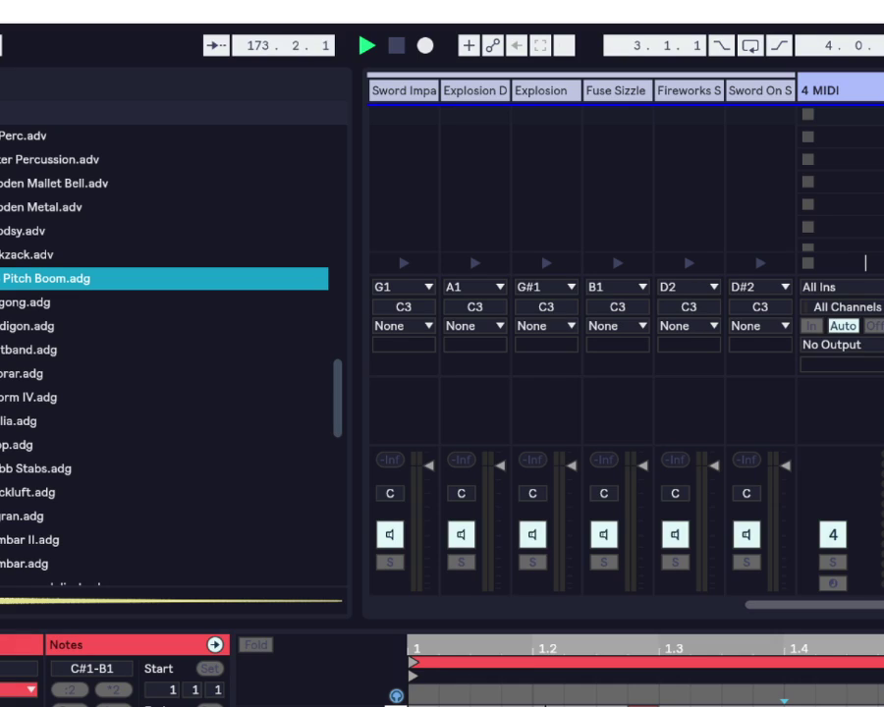
- Examine the notes of the 808 Pitch Boom clip in an enlarged note editor, then restore the editor's height
click(851, 498)
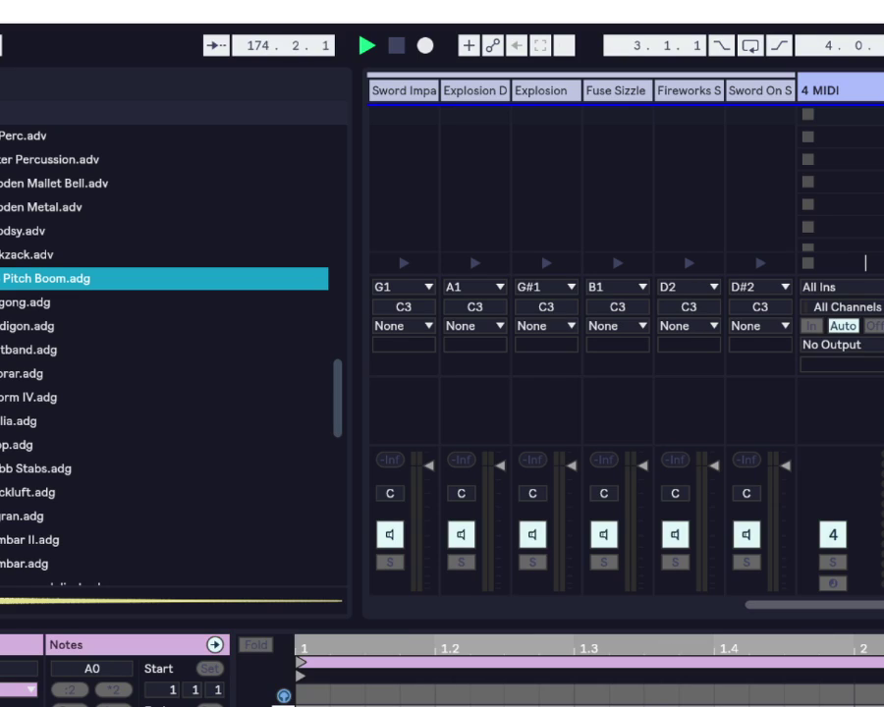
drag(411, 625, 482, 345)
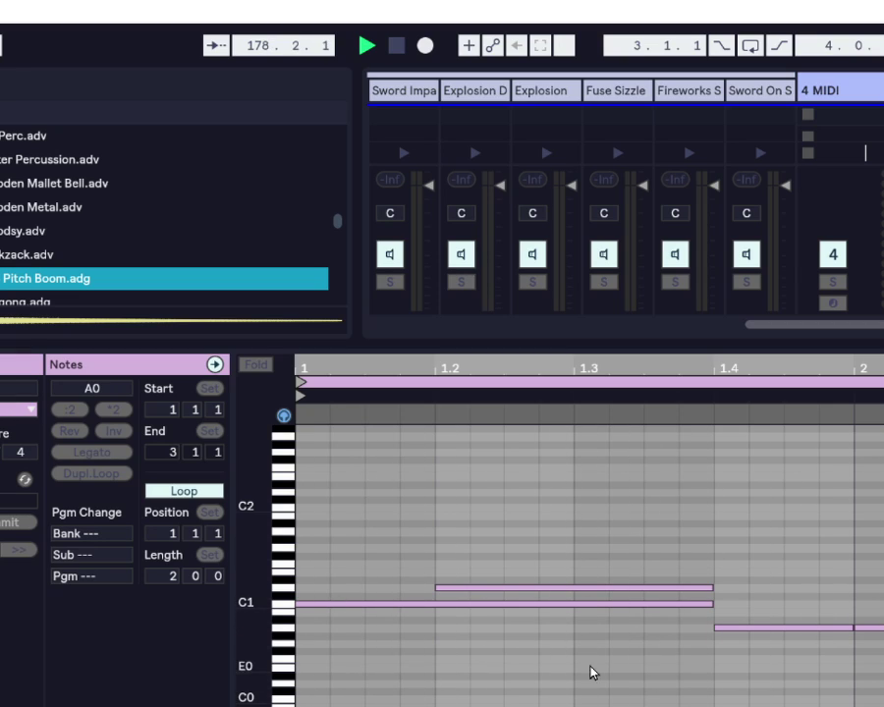
scroll(543, 704, up, 2)
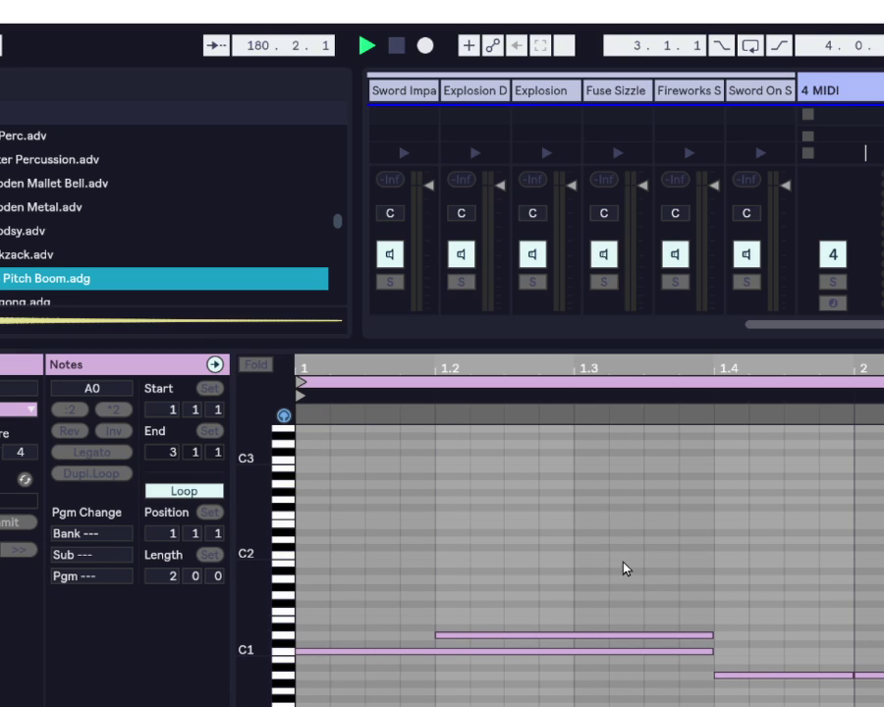
scroll(648, 491, up, 2)
drag(696, 346, 692, 628)
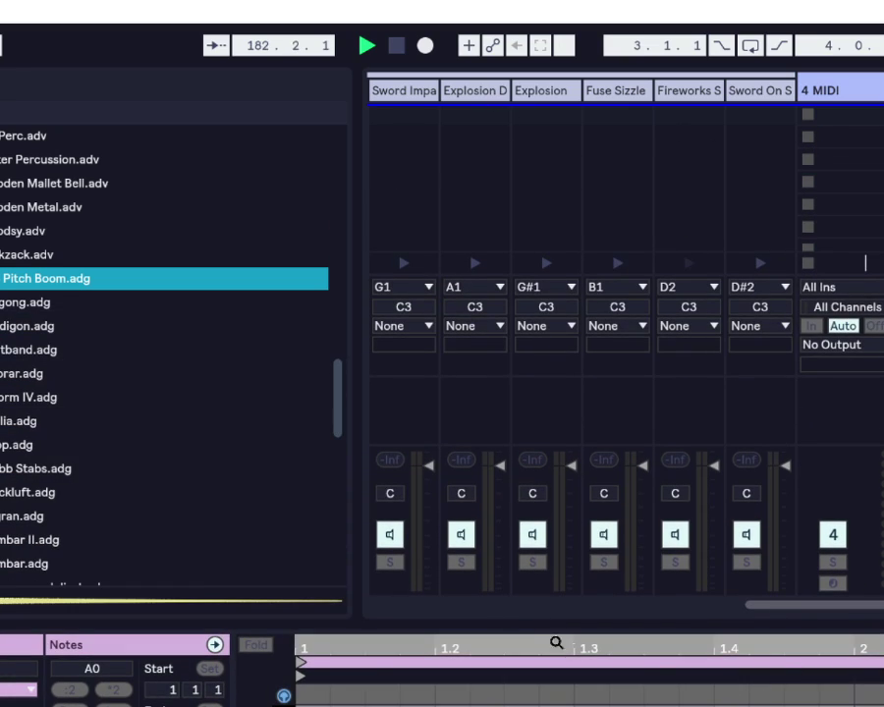
drag(801, 608, 294, 611)
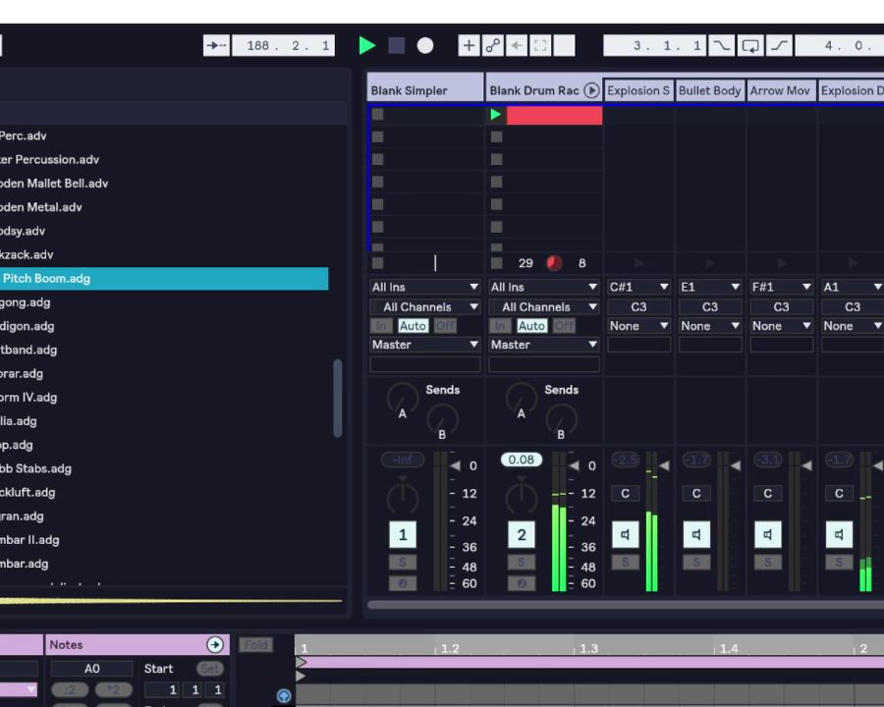
- Delete the Blank Simpler track and the empty 4 MIDI track
key(shift+Tab)
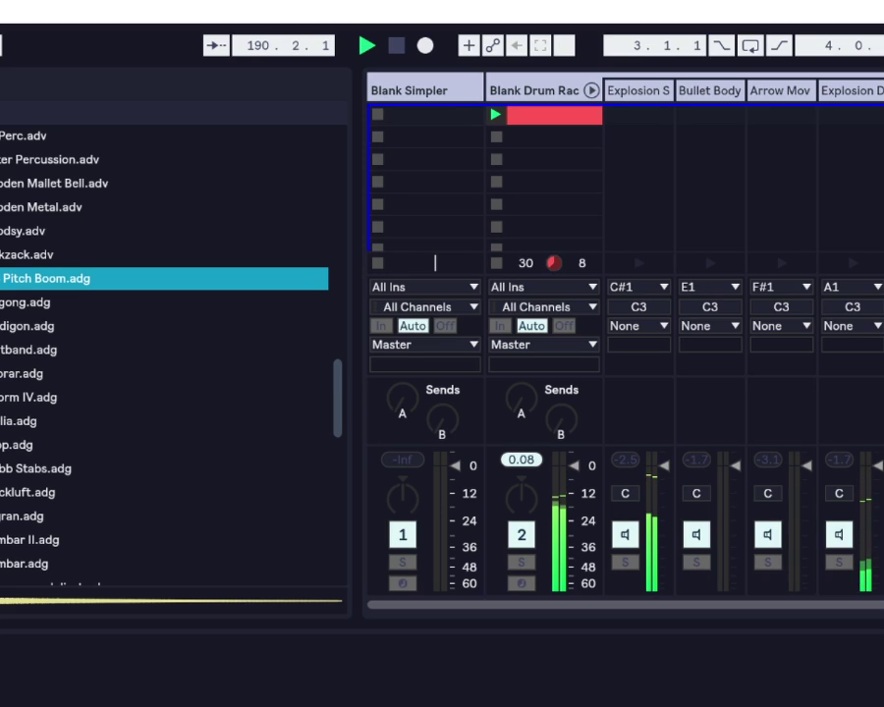
click(429, 94)
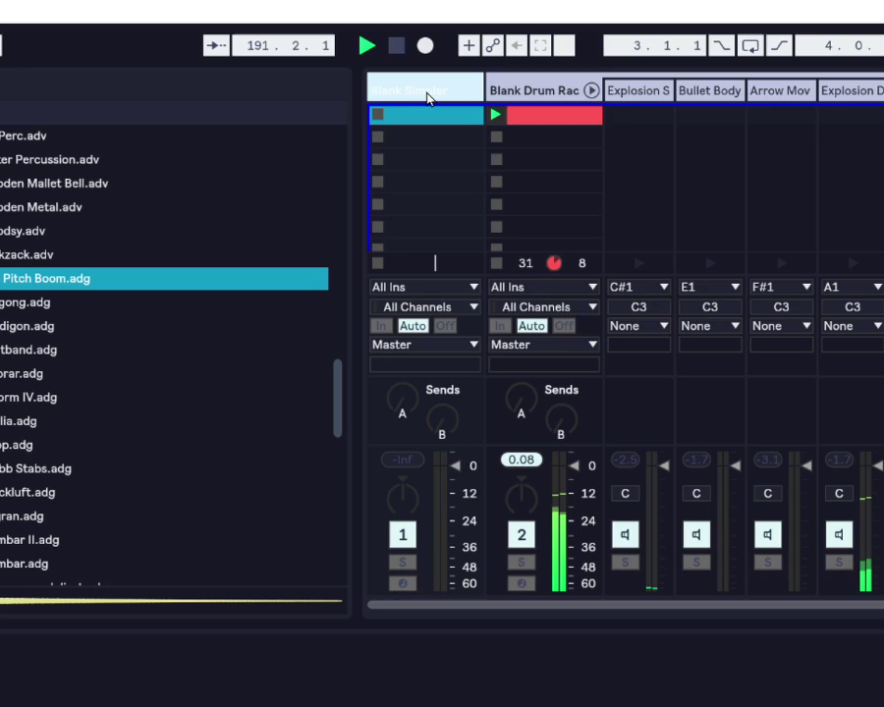
right_click(430, 92)
click(464, 104)
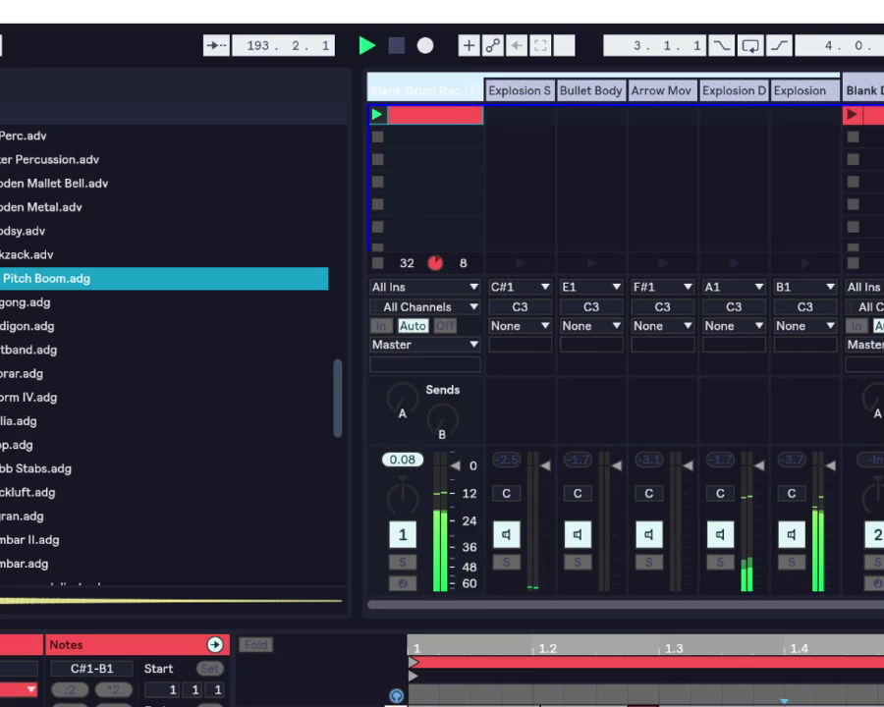
key(Delete)
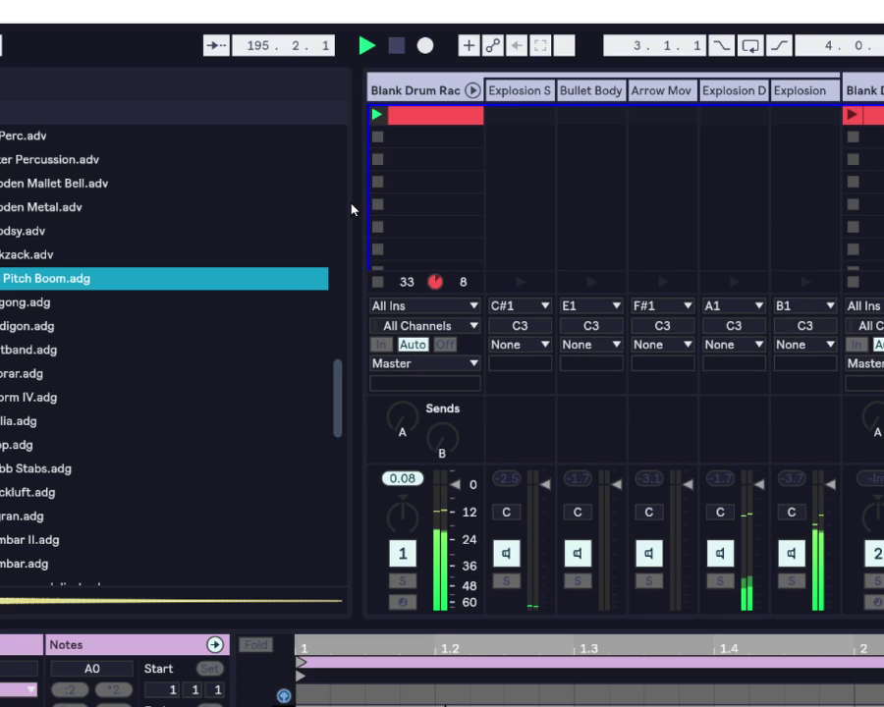
- Hide the browser and the info view to give the tracks and the note editor more room
drag(349, 196, 239, 277)
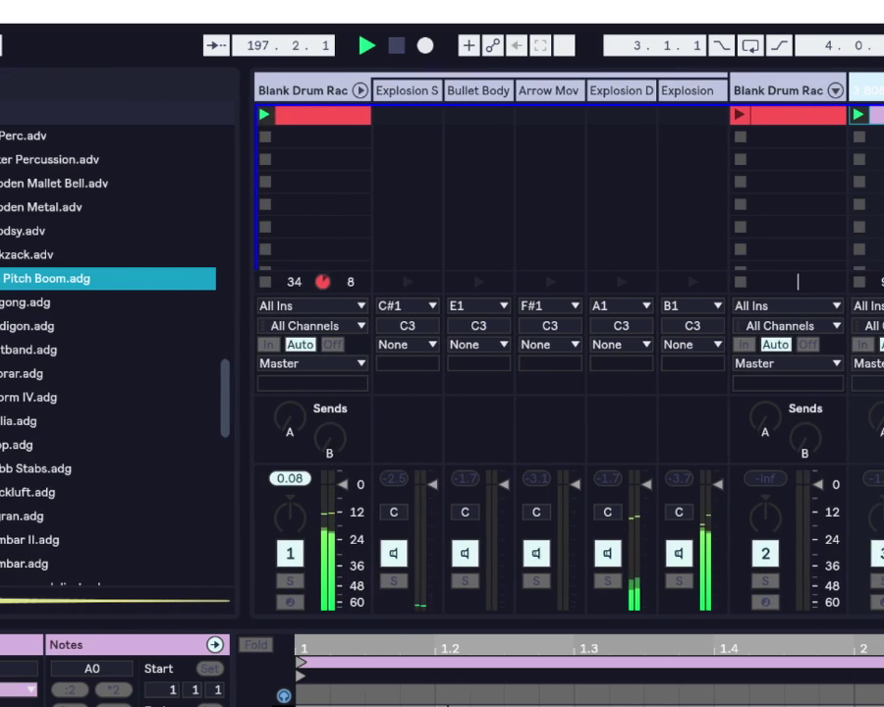
key(ctrl+alt+b)
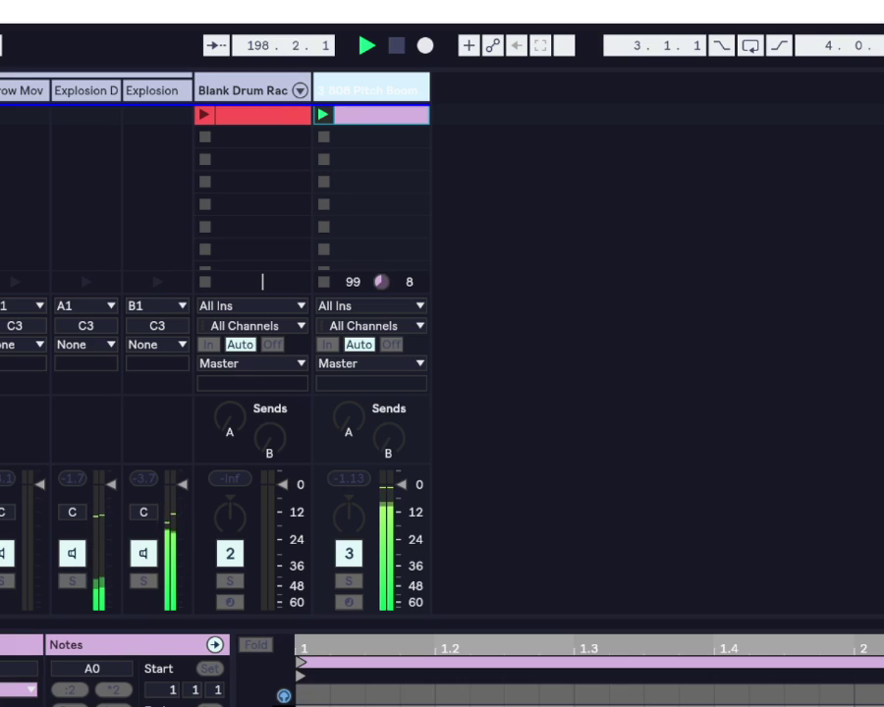
key(shift+?)
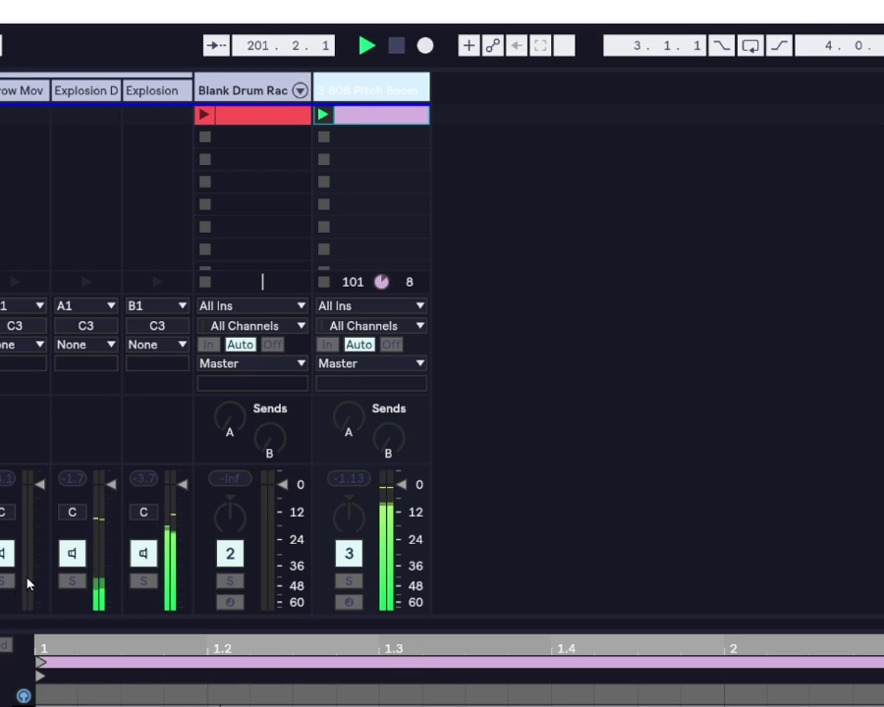
- Widen the drum rack's sound channels in the mixer and pan the Explosion Medium channel to the right
key(Left)
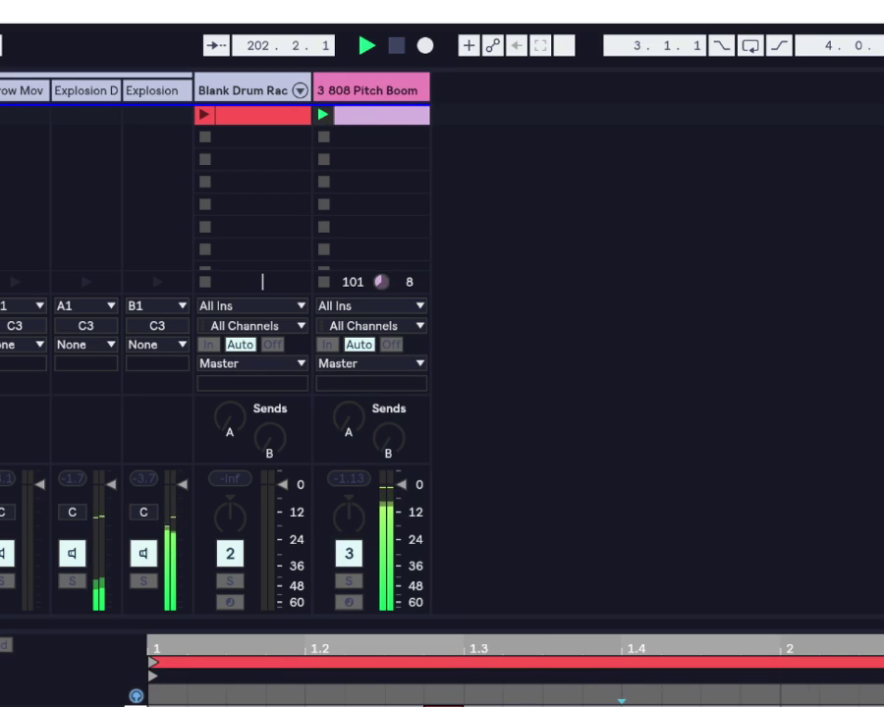
key(alt+e)
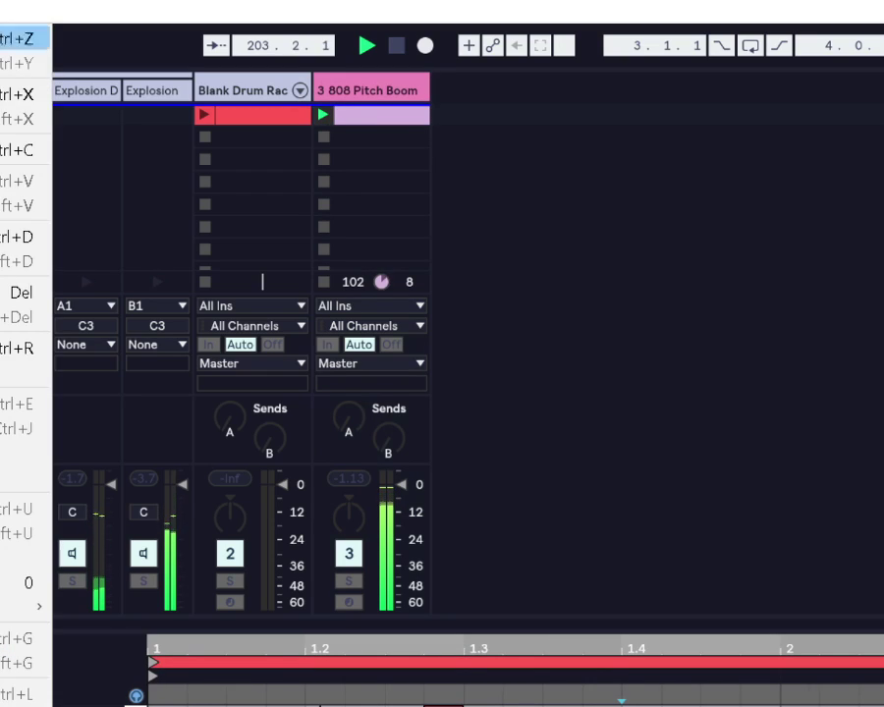
key(Escape)
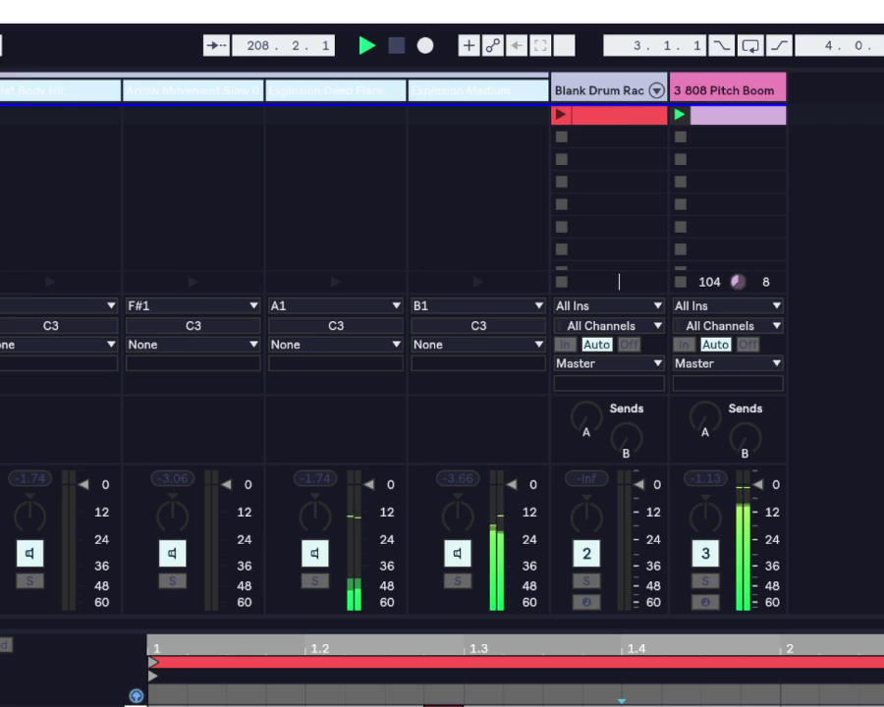
drag(461, 524, 461, 472)
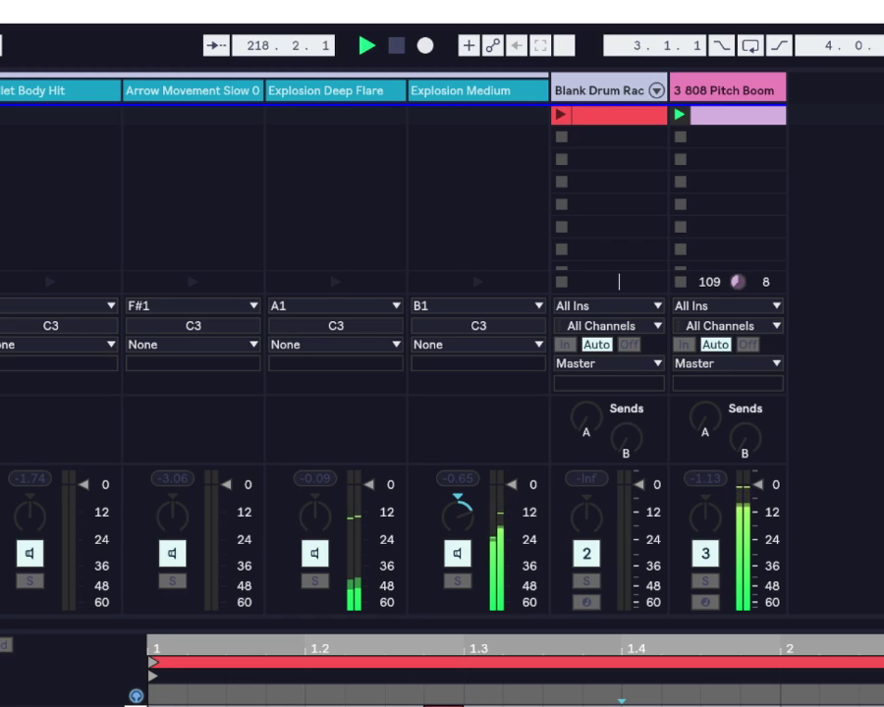
- Hide the note editor and enlarge the mixer, giving taller level meters and a wider 808 Pitch Boom track
key(ctrl+alt+l)
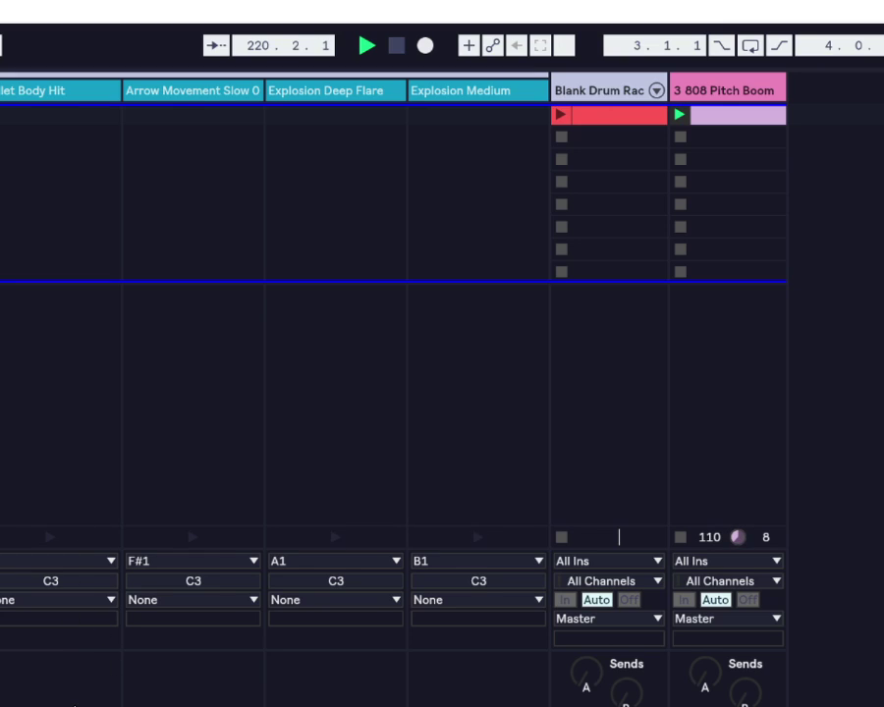
drag(102, 656, 102, 454)
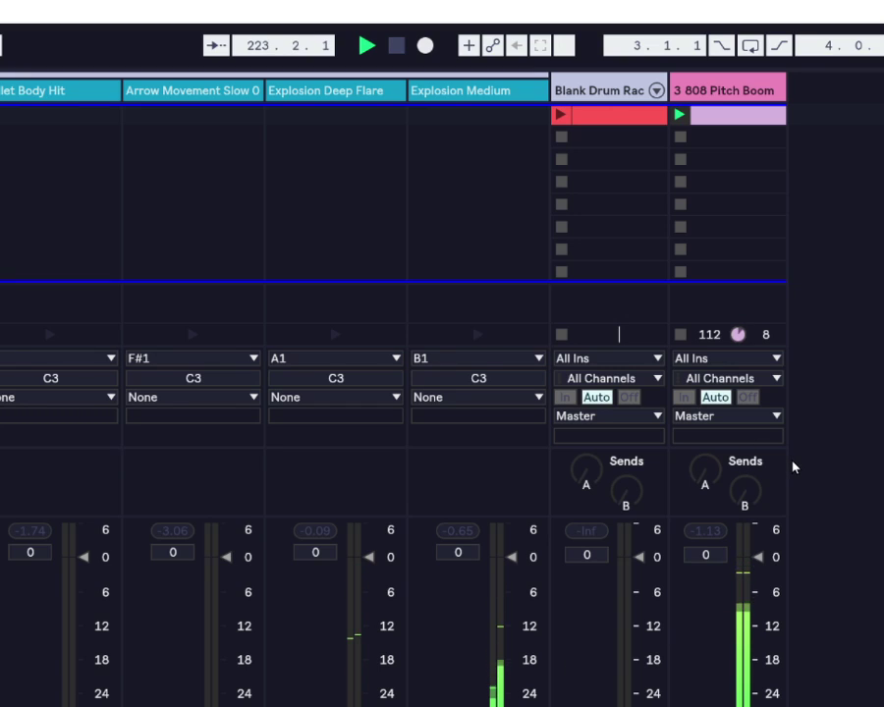
drag(783, 86, 883, 86)
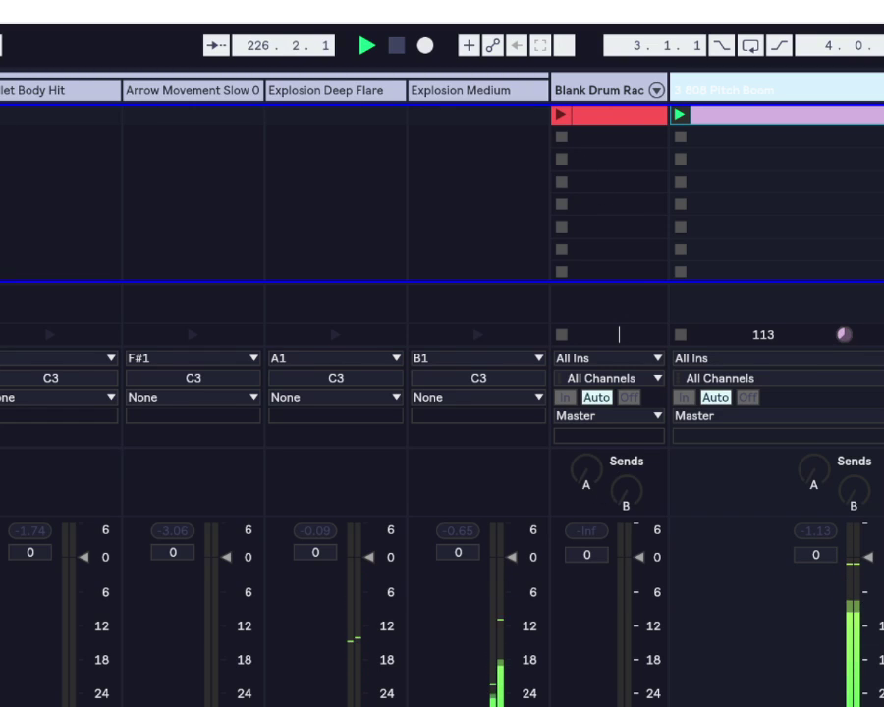
- Select all tracks of the set and look along the enlarged drum rack channels in the mixer
click(4, 76)
key(alt+e)
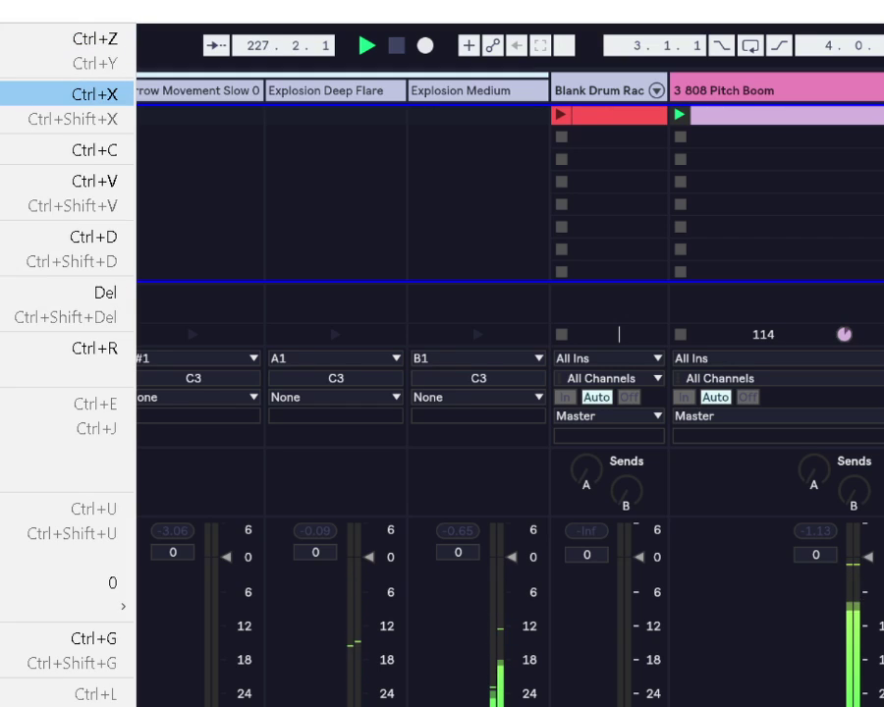
key(ctrl+a)
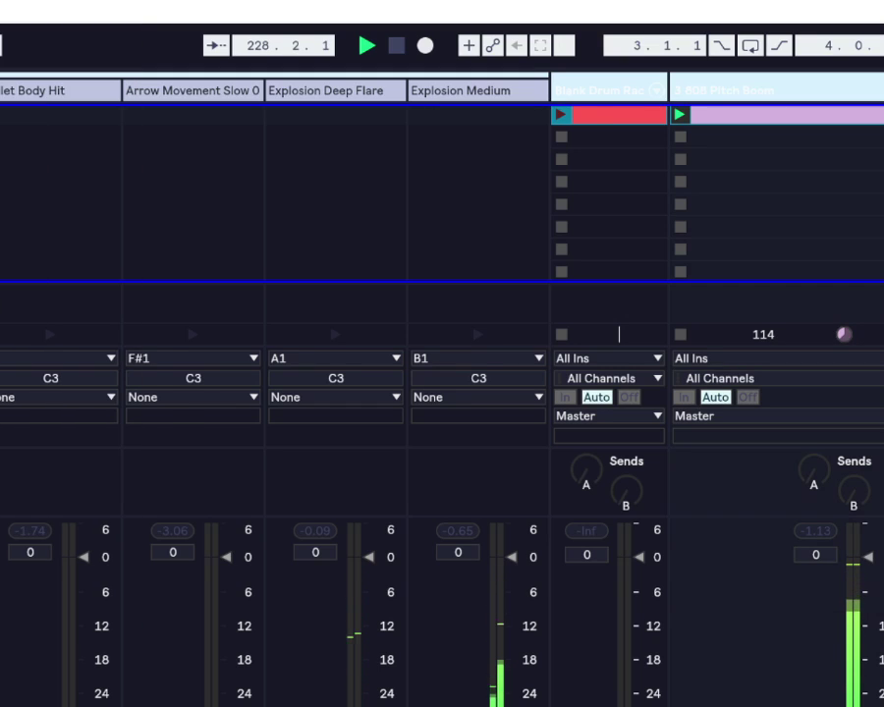
scroll(175, 96, left, 1)
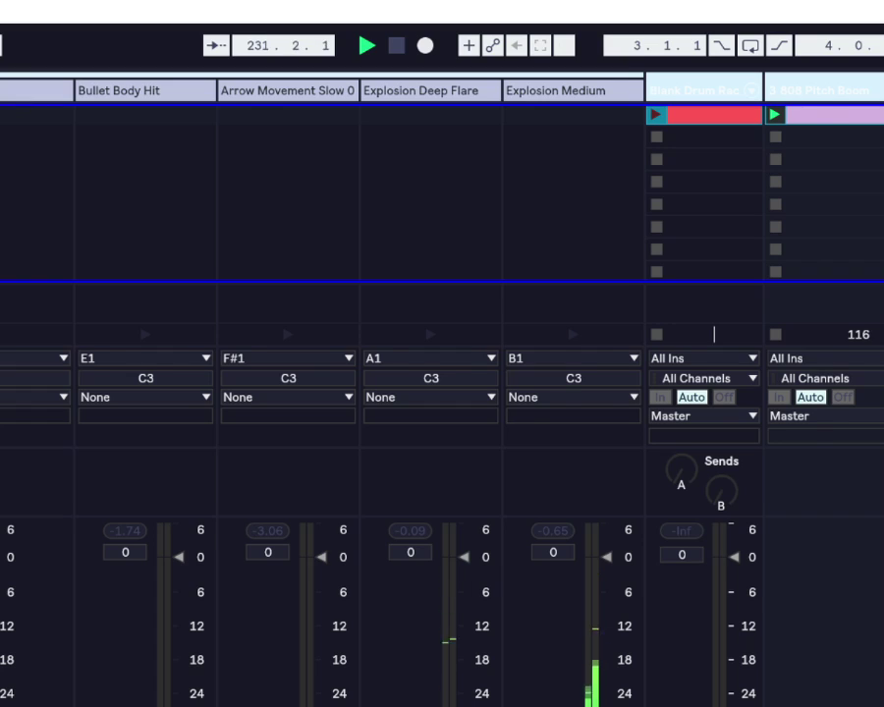
scroll(78, 116, left, 4)
scroll(79, 116, right, 2)
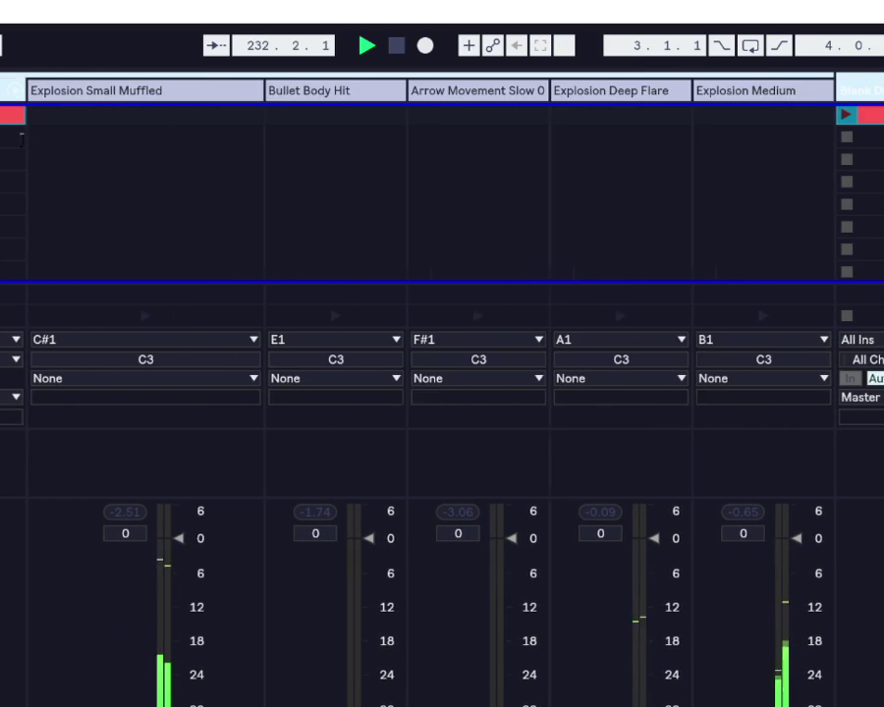
scroll(79, 116, left, 1)
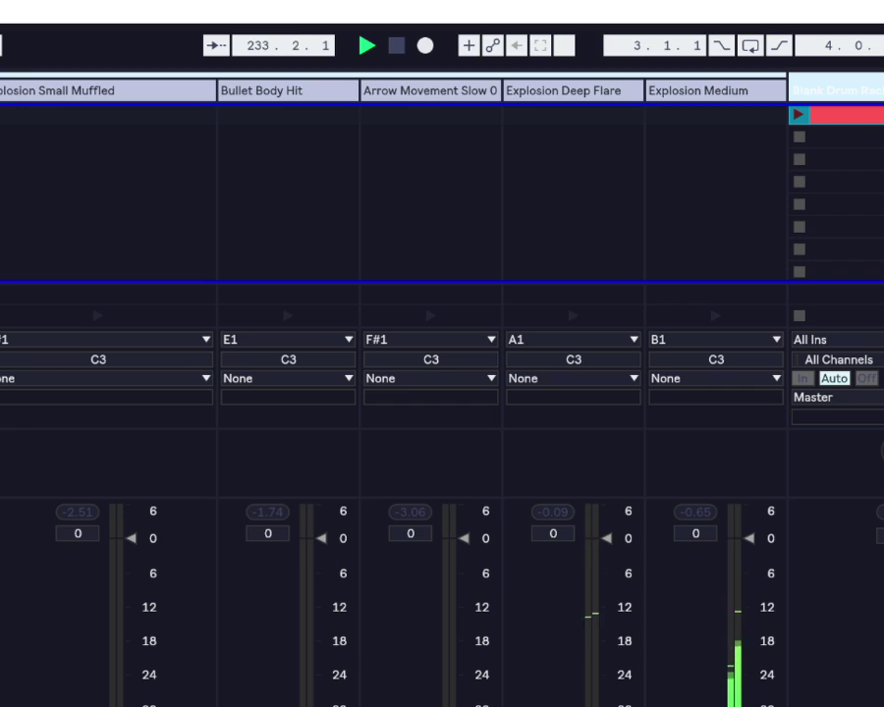